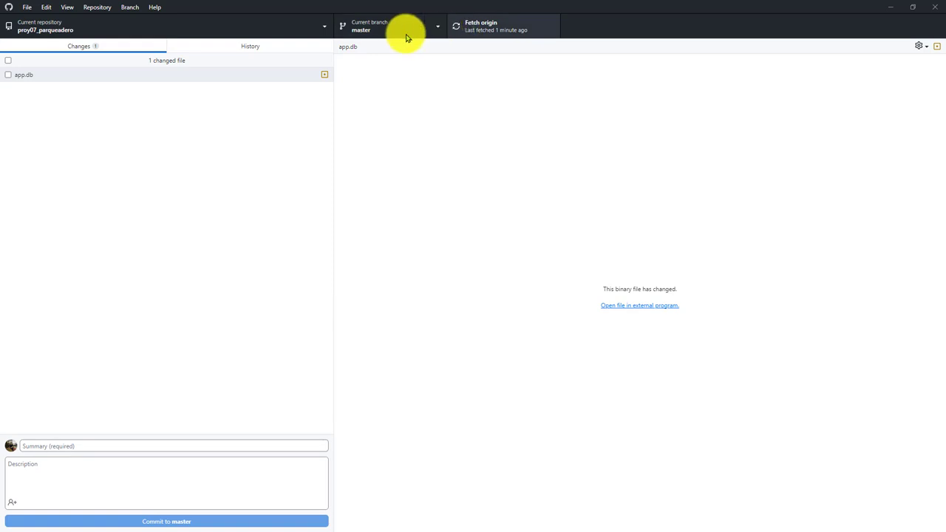
Look through the commit history of the proy07_parqueadero repository
{"action": "left_click", "coordinate": [239, 47]}
{"action": "left_click", "coordinate": [148, 83]}
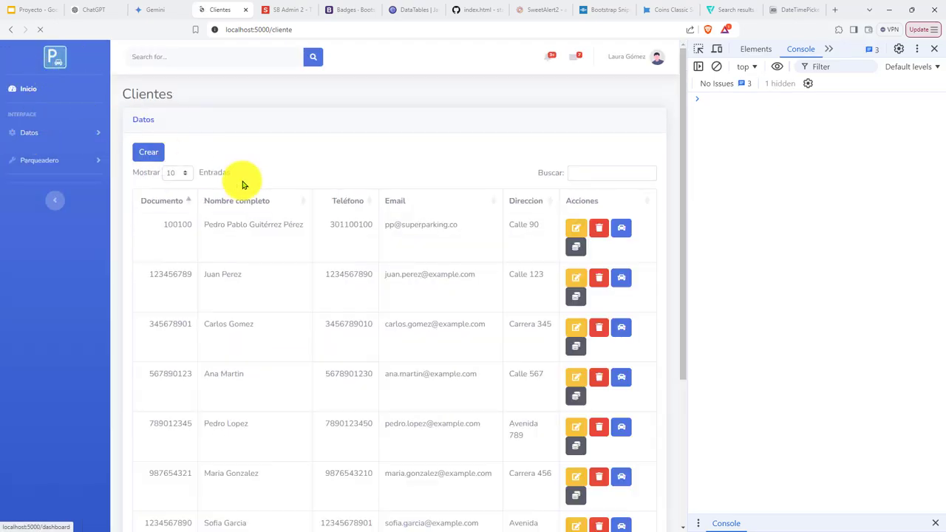
In the parking app in the browser, open the new lease form for the first listed client's vehicle
{"action": "left_click", "coordinate": [621, 229]}
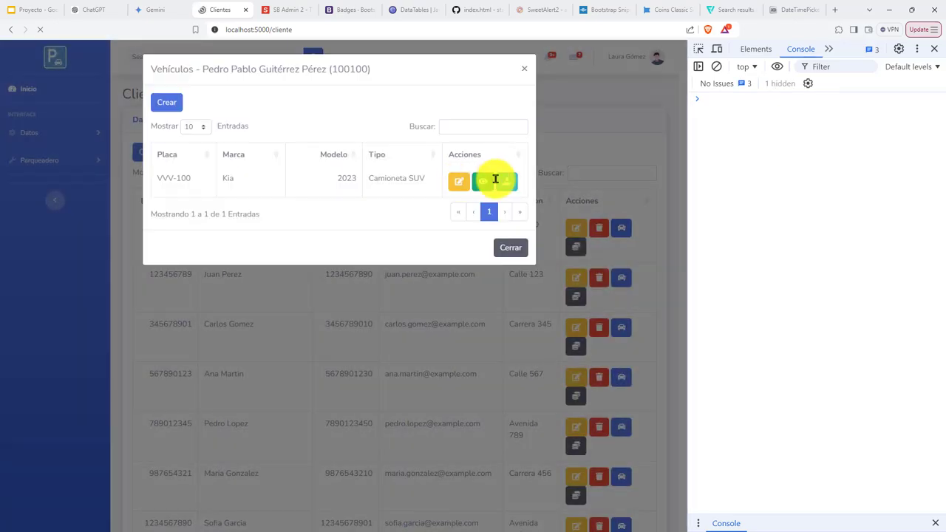
{"action": "left_click", "coordinate": [507, 184]}
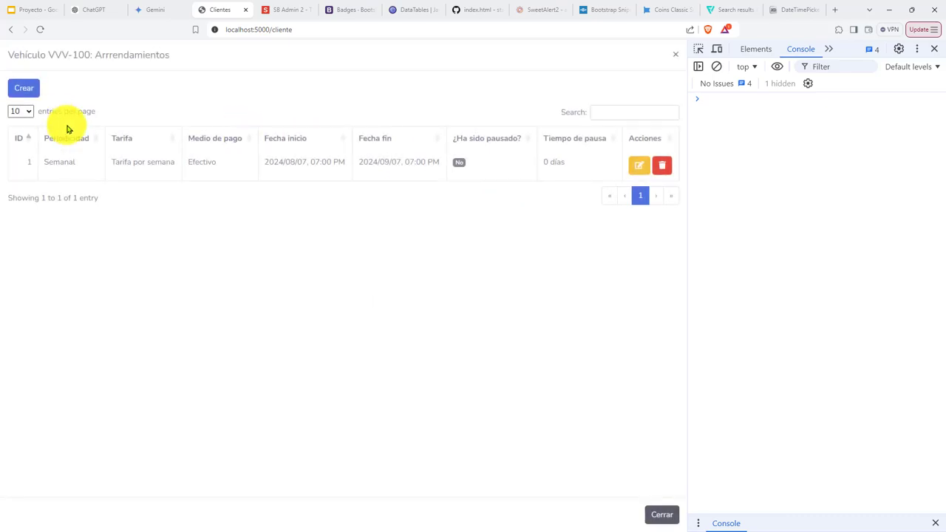
{"action": "left_click", "coordinate": [20, 89]}
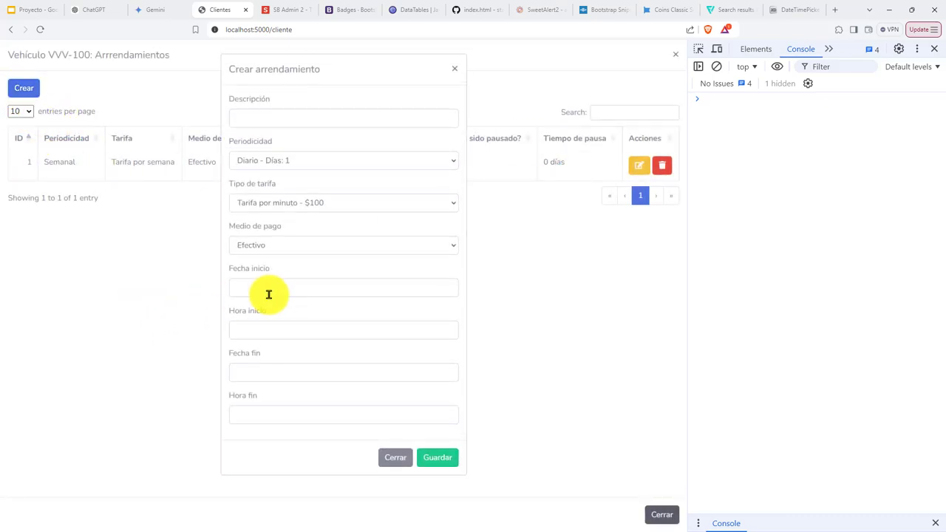
Test the start fields with random text, entering sdasdf in Hora inicio and sdfasdfasdfasdf in Fecha inicio
{"action": "left_click", "coordinate": [289, 290]}
{"action": "left_click", "coordinate": [289, 328]}
{"action": "type", "text": "sdasdf"}
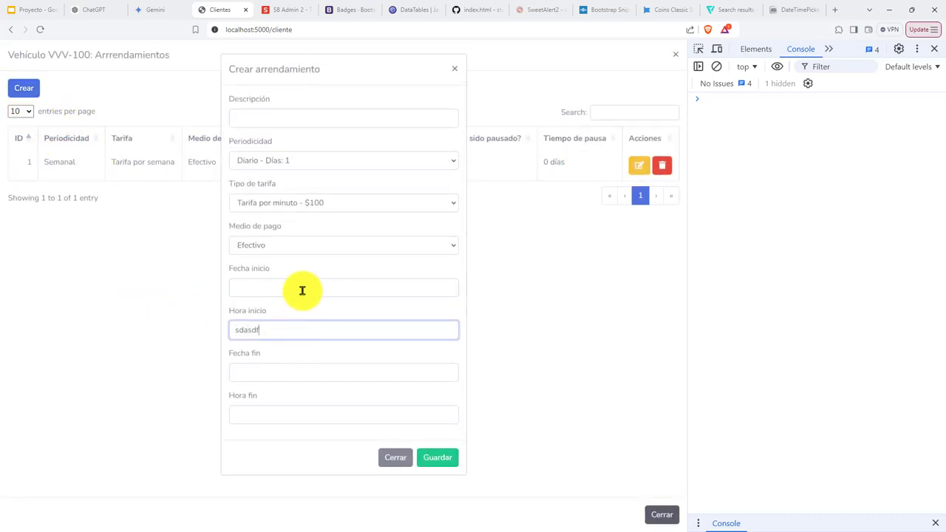
{"action": "left_click", "coordinate": [302, 289]}
{"action": "type", "text": "sdfasdfasdfasdf"}
{"action": "left_click", "coordinate": [296, 332]}
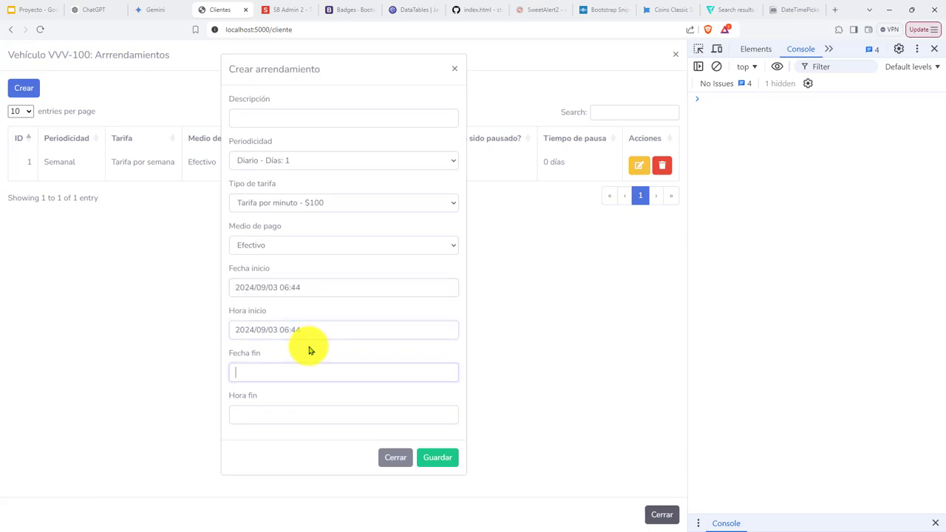
{"action": "left_click", "coordinate": [309, 369]}
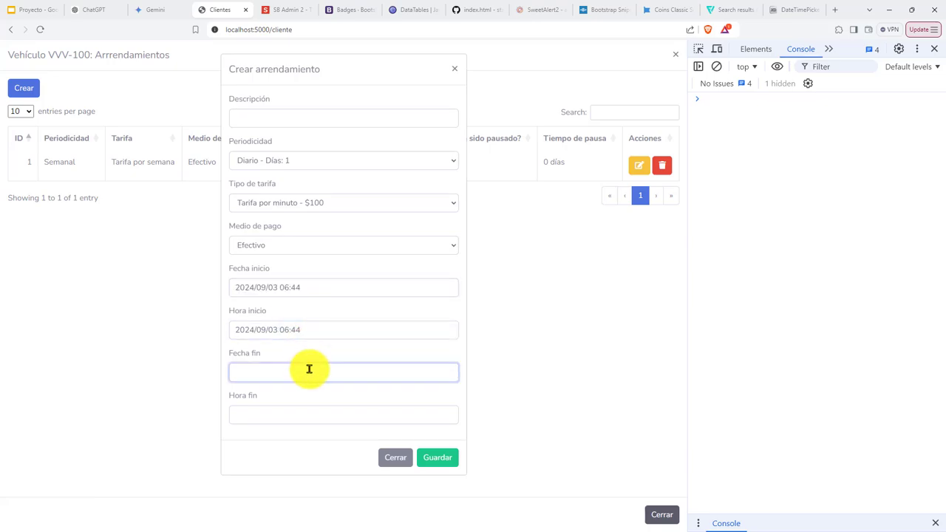
{"action": "triple_click", "coordinate": [249, 289]}
{"action": "left_click", "coordinate": [281, 393]}
{"action": "left_click", "coordinate": [289, 372]}
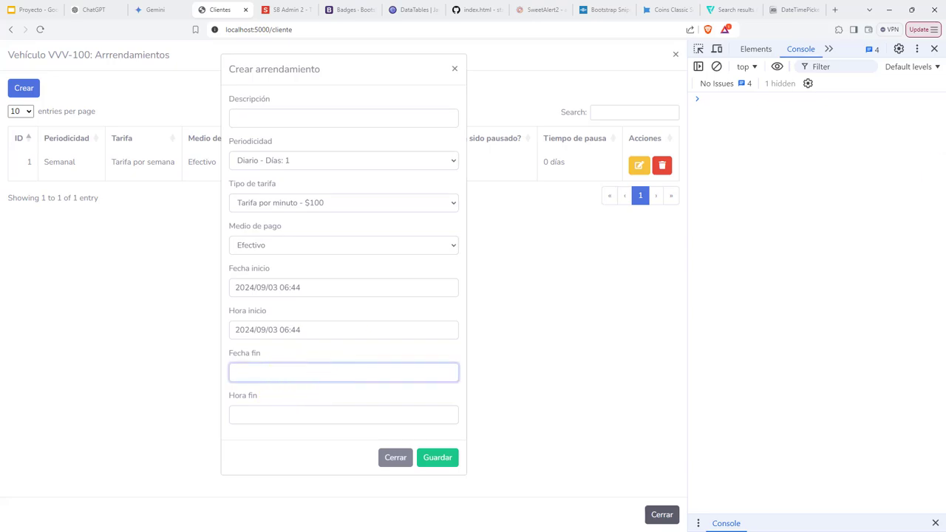
Test the end fields the same way, entering sss in Fecha fin and dd in Hora fin
{"action": "key", "text": "alt+Tab"}
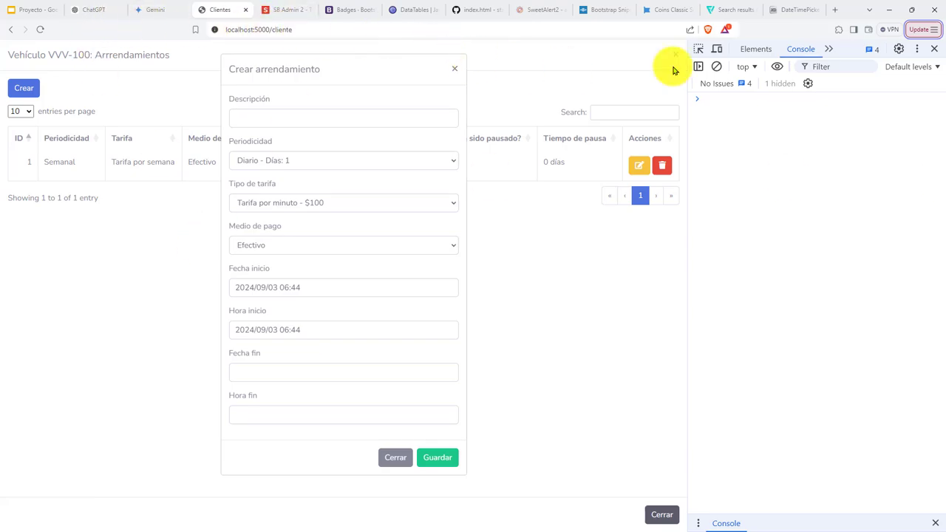
{"action": "left_click", "coordinate": [341, 374]}
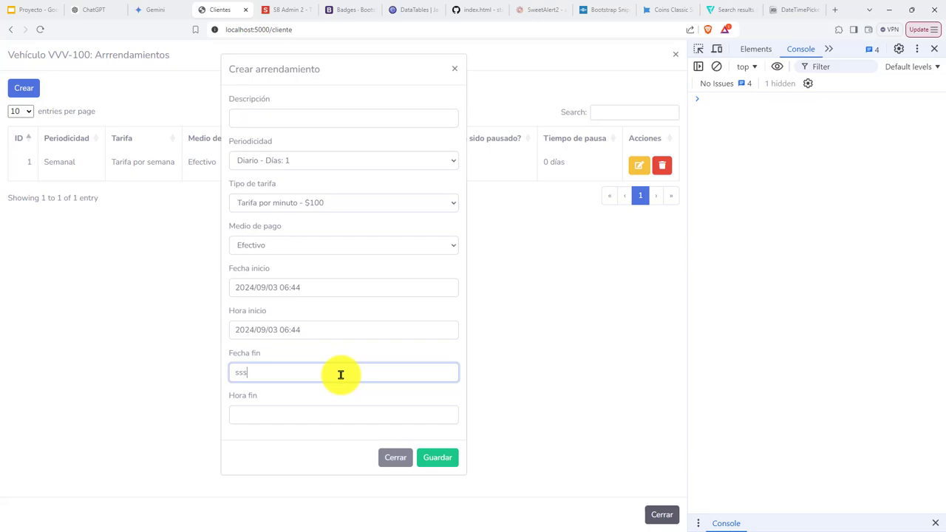
{"action": "key", "text": "Tab"}
{"action": "type", "text": "dd"}
{"action": "key", "text": "Tab"}
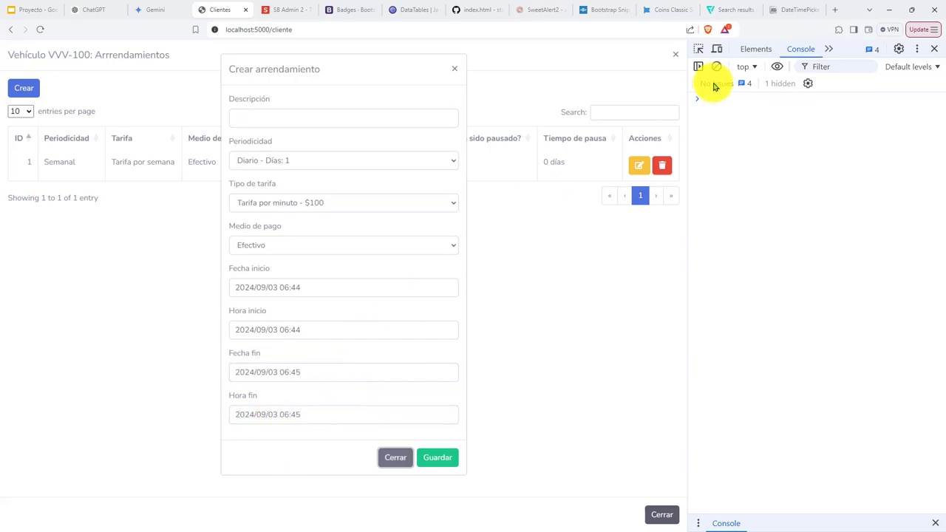
Examine the simple DateTimePicker demo, its stylesheet include line and the other picker examples in the XDSoft plugin documentation
{"action": "left_click", "coordinate": [795, 10]}
{"action": "left_click", "coordinate": [232, 444]}
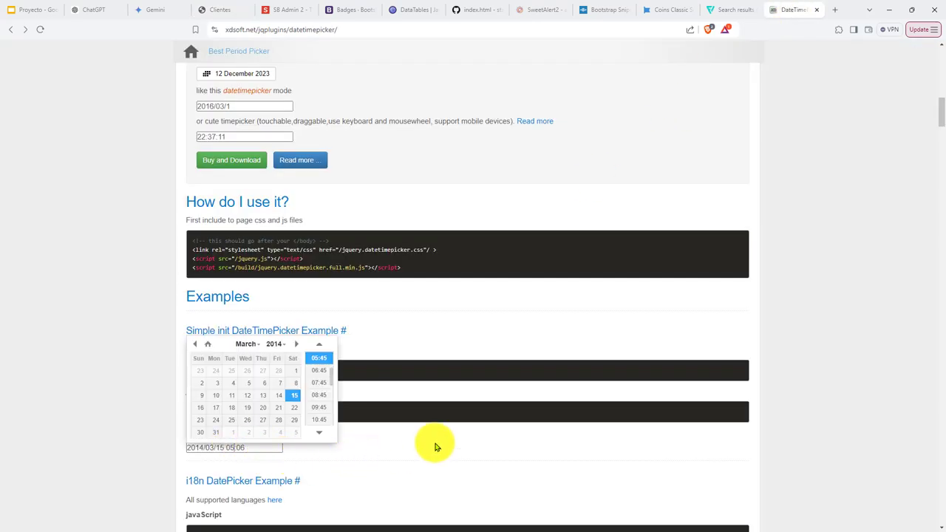
{"action": "left_click", "coordinate": [399, 346]}
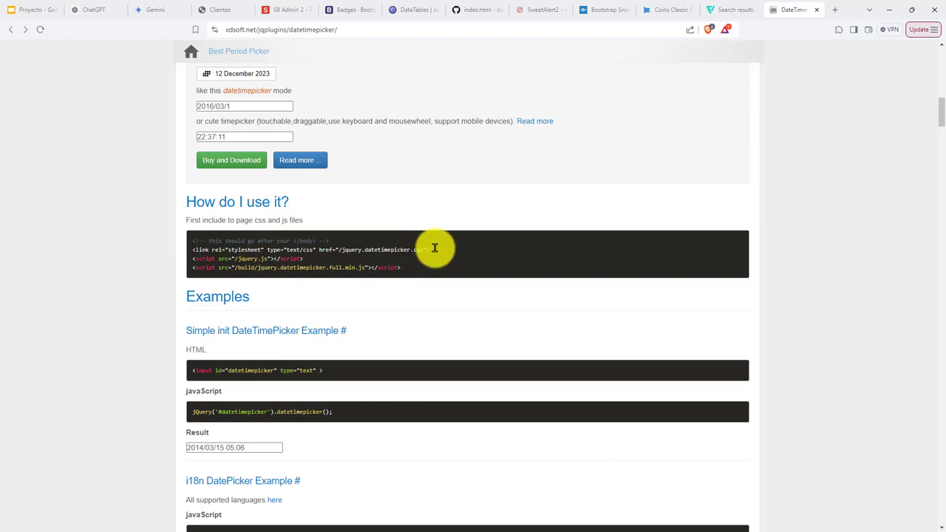
{"action": "left_click_drag", "start_coordinate": [434, 249], "coordinate": [338, 249]}
{"action": "scroll", "coordinate": [390, 324], "scroll_direction": "up", "scroll_amount": 10}
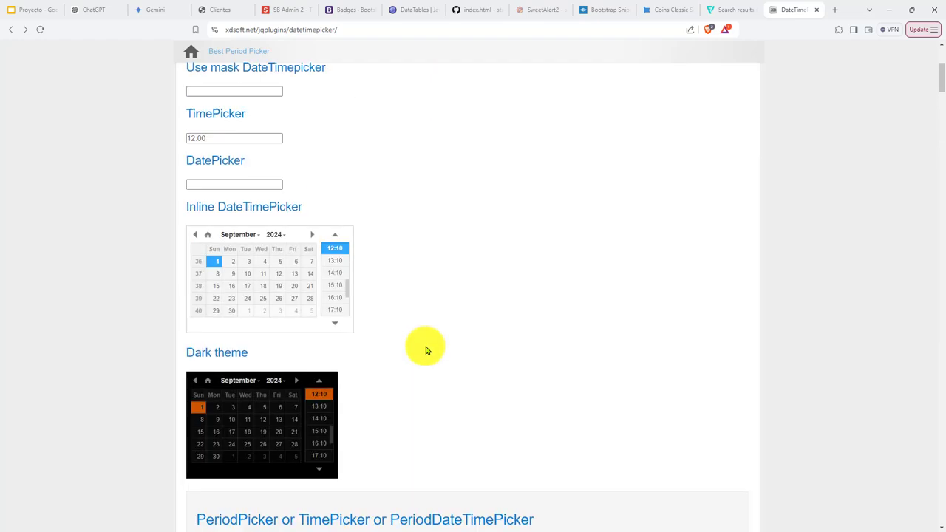
{"action": "scroll", "coordinate": [434, 353], "scroll_direction": "down", "scroll_amount": 1}
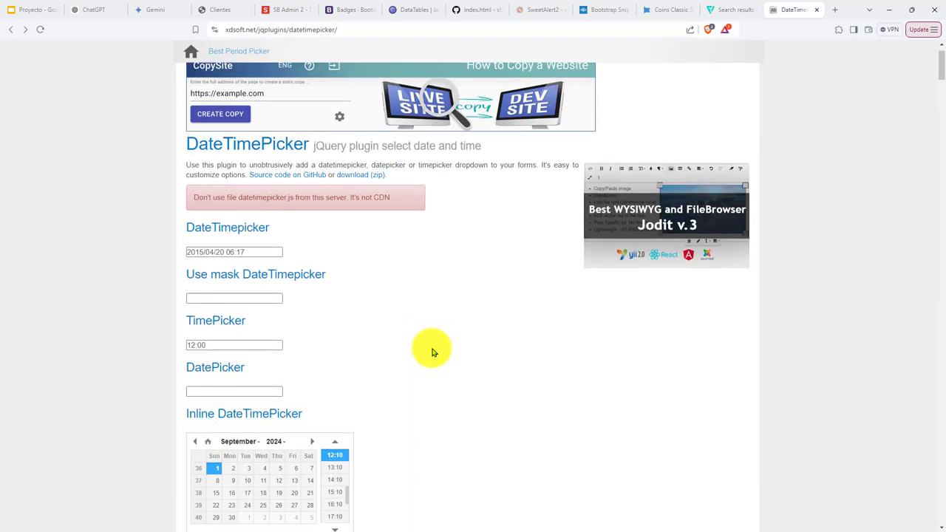
{"action": "scroll", "coordinate": [434, 352], "scroll_direction": "up", "scroll_amount": 1}
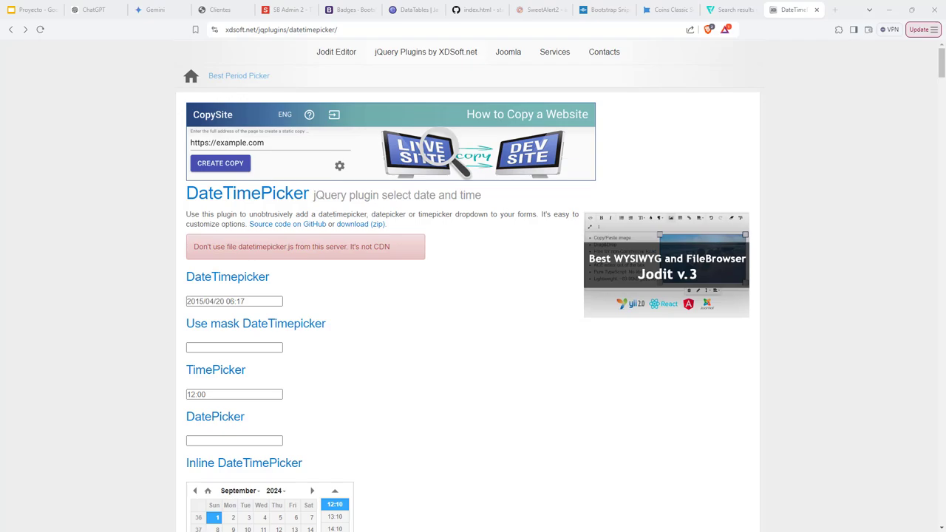
Switch to VS Code and open base.html to check the datetimepicker script include in the head
{"action": "mouse_move", "coordinate": [145, 529]}
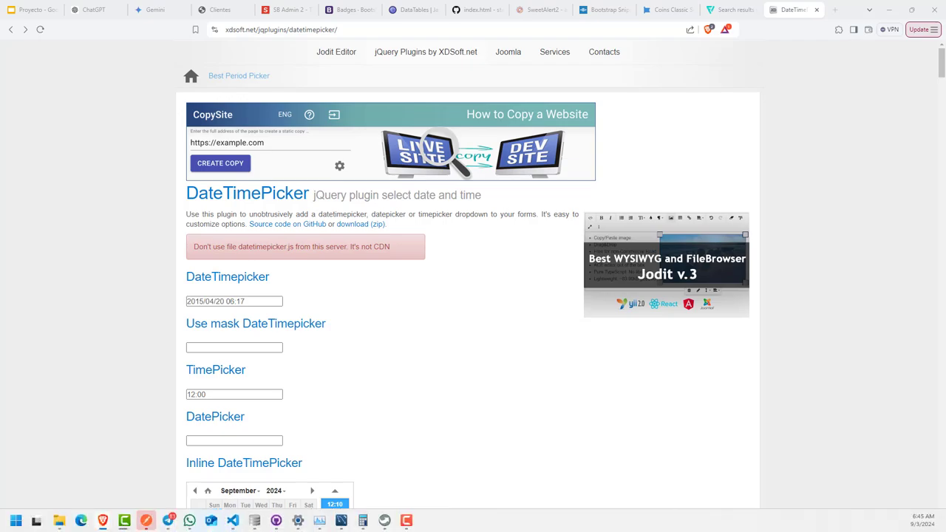
{"action": "left_click", "coordinate": [146, 524]}
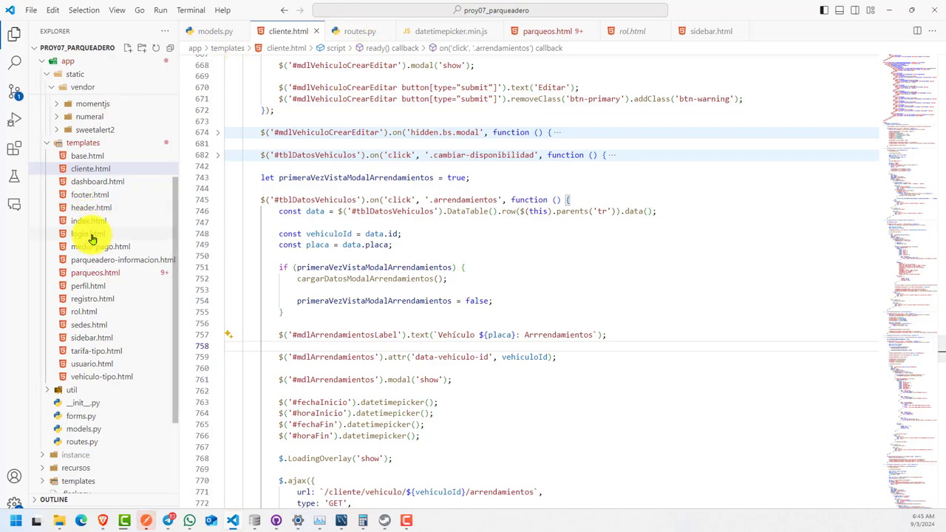
{"action": "left_click", "coordinate": [71, 155]}
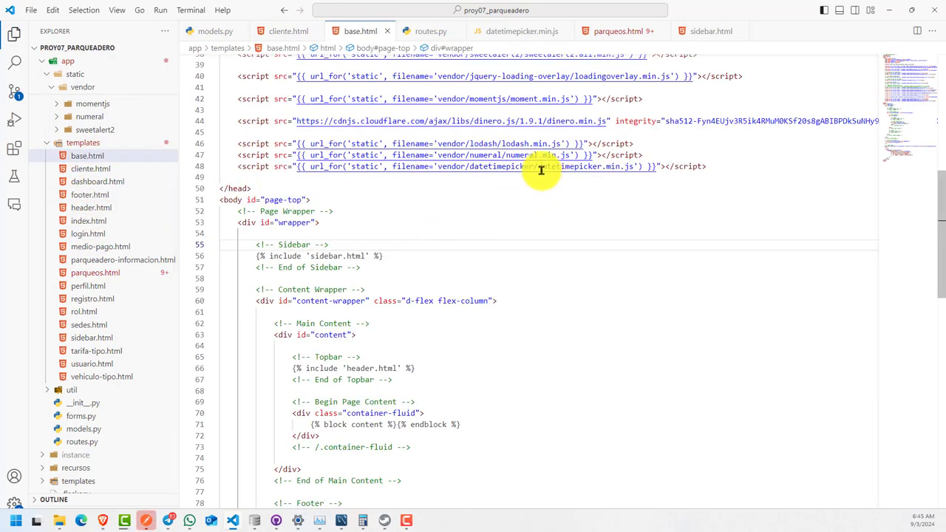
{"action": "left_click_drag", "start_coordinate": [543, 167], "coordinate": [592, 167]}
{"action": "left_click", "coordinate": [636, 201]}
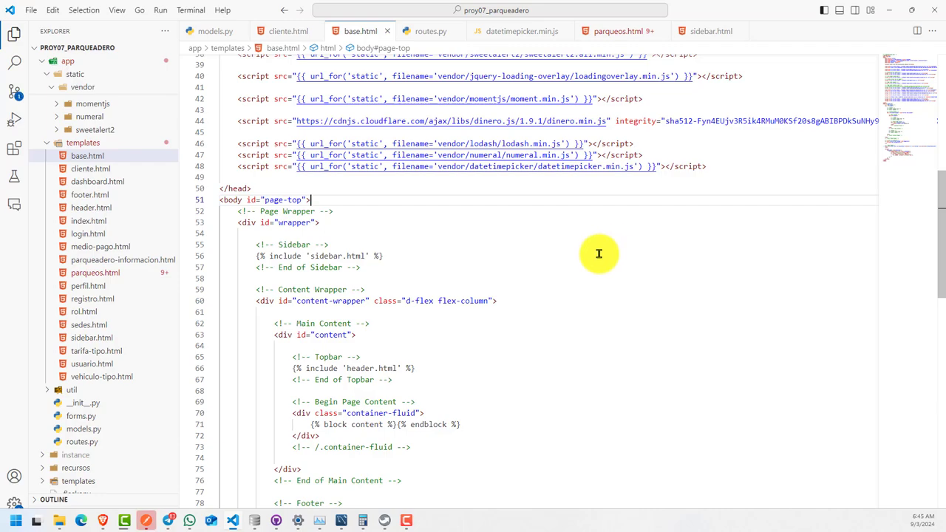
{"action": "left_click", "coordinate": [581, 178]}
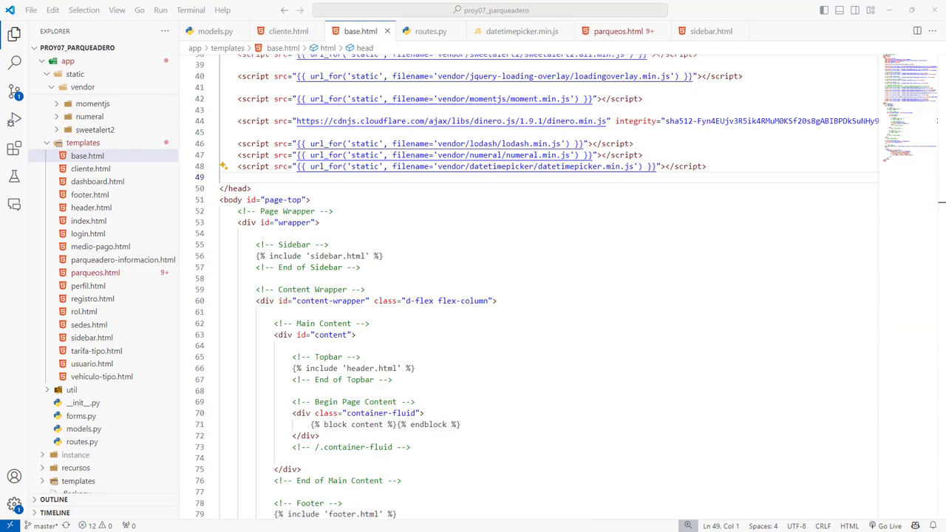
Switch back to the browser and open cdnjs.com in a new tab
{"action": "key", "text": "alt+Tab"}
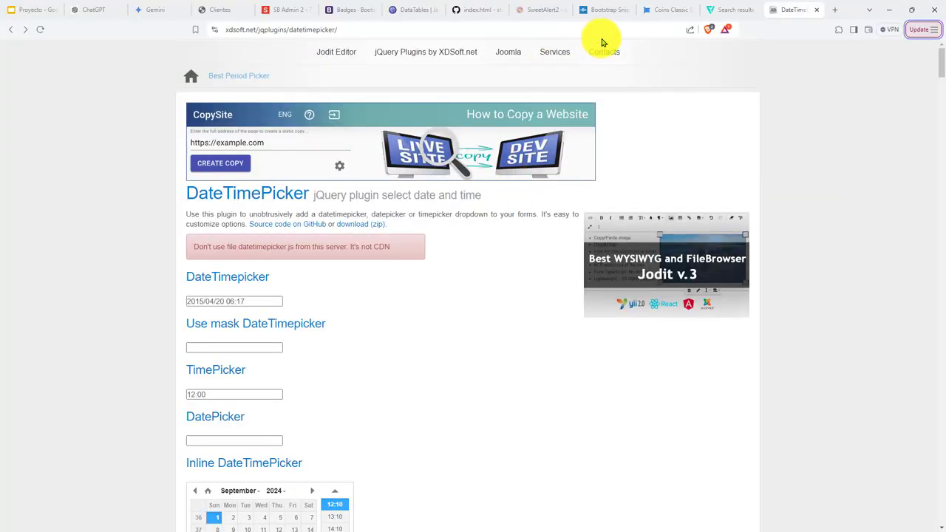
{"action": "left_click", "coordinate": [711, 11]}
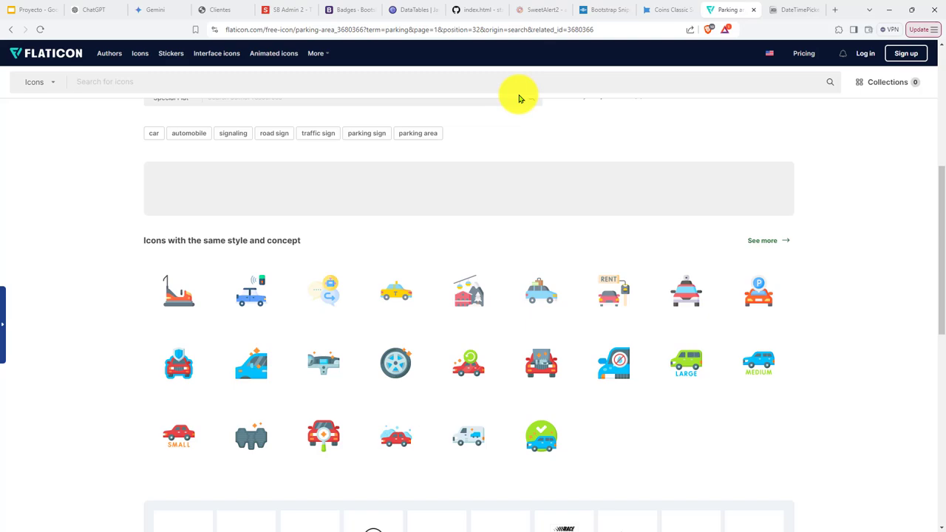
{"action": "key", "text": "ctrl+t"}
{"action": "type", "text": "cdnjs.com"}
{"action": "key", "text": "Return"}
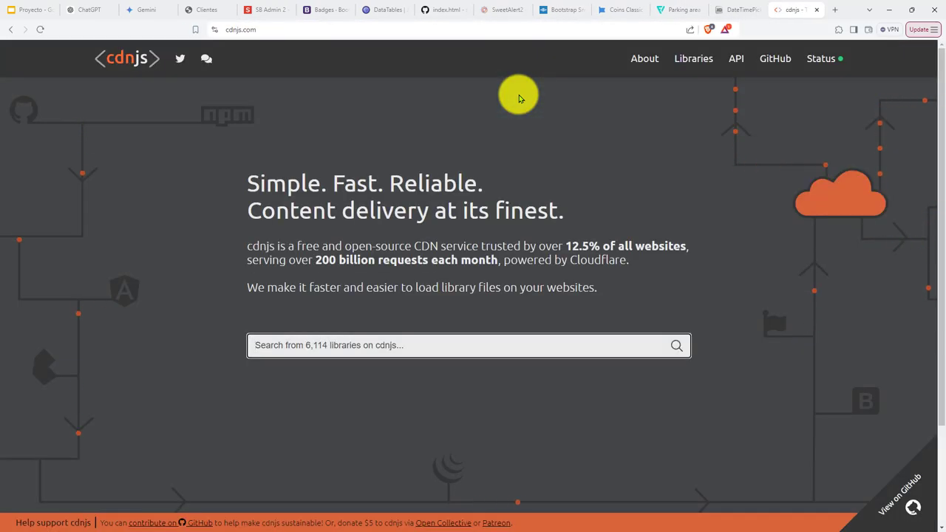
Search cdnjs for datetimepicker, open jquery-datetimepicker and copy the link tag of the 2.5.20 jquery.datetimepicker.css file
{"action": "left_click", "coordinate": [417, 345]}
{"action": "type", "text": "dateti"}
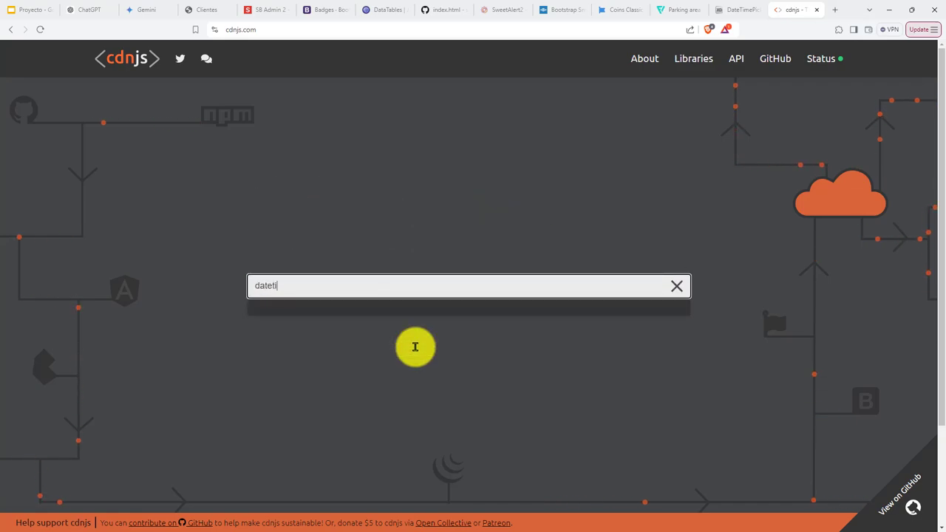
{"action": "type", "text": "mepicker"}
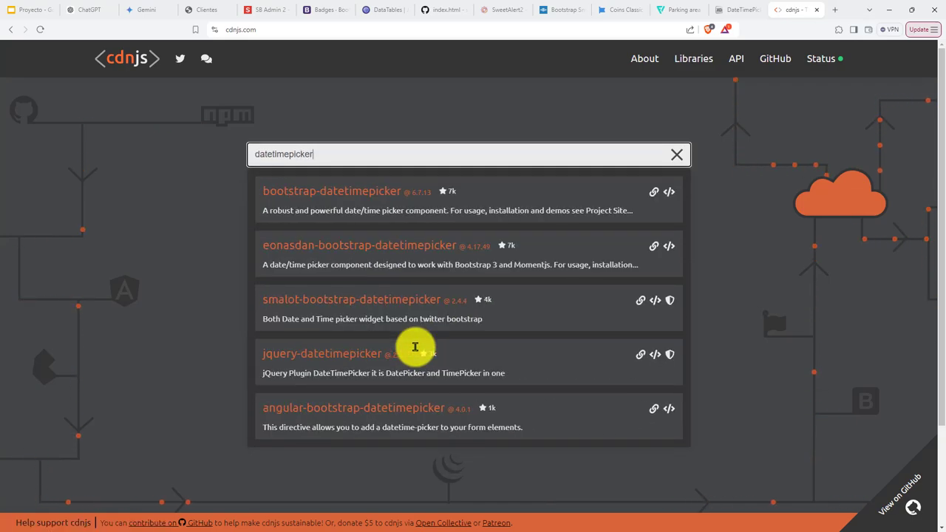
{"action": "left_click", "coordinate": [323, 363]}
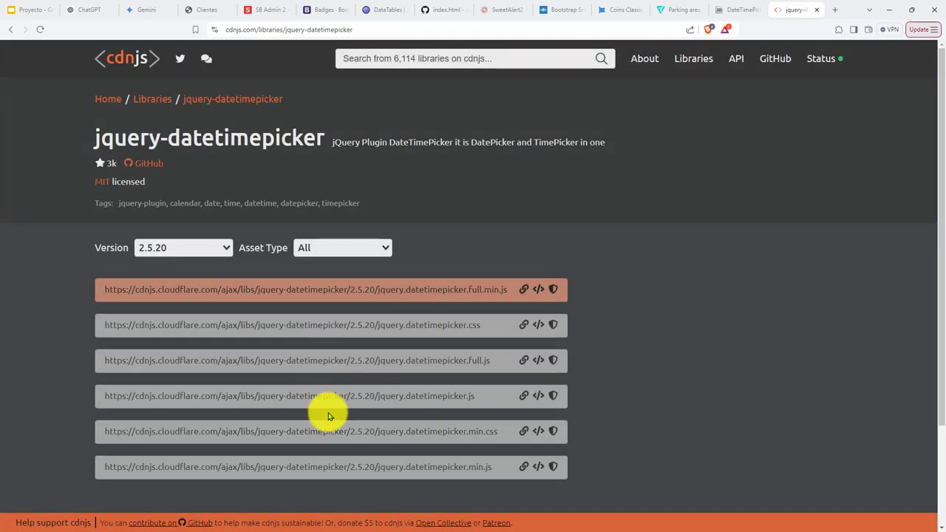
{"action": "left_click_drag", "start_coordinate": [471, 327], "coordinate": [422, 326]}
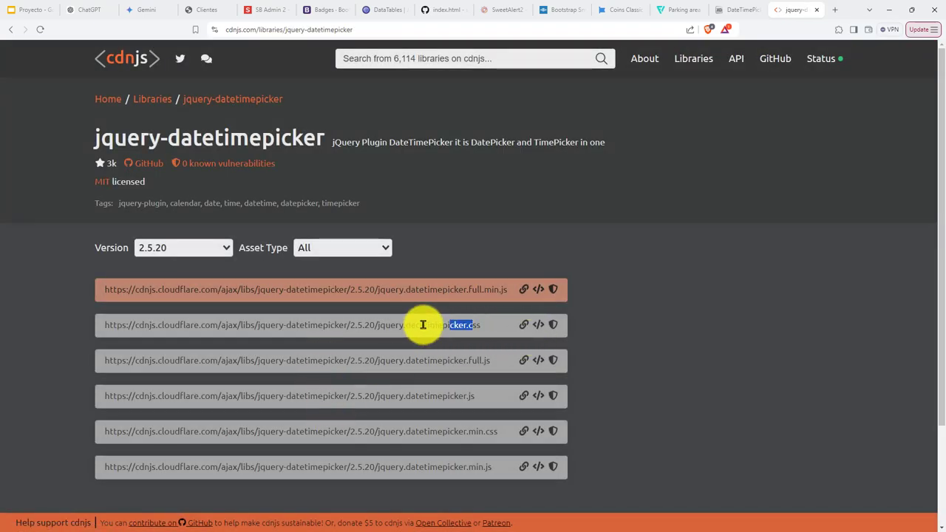
{"action": "left_click", "coordinate": [718, 327]}
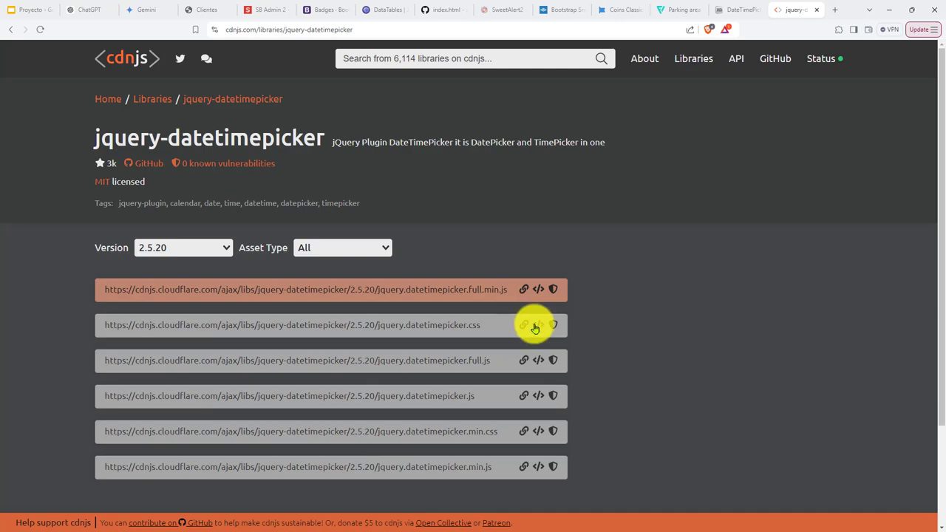
Switch to VS Code, paste the copied stylesheet link below the datatables.min.css link in base.html, and save the file
{"action": "key", "text": "alt+Tab"}
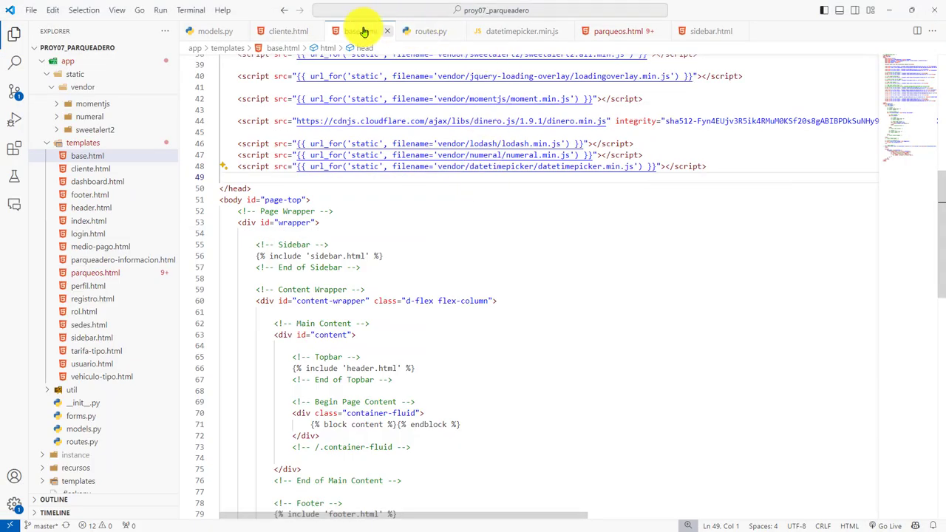
{"action": "scroll", "coordinate": [699, 185], "scroll_direction": "up", "scroll_amount": 6}
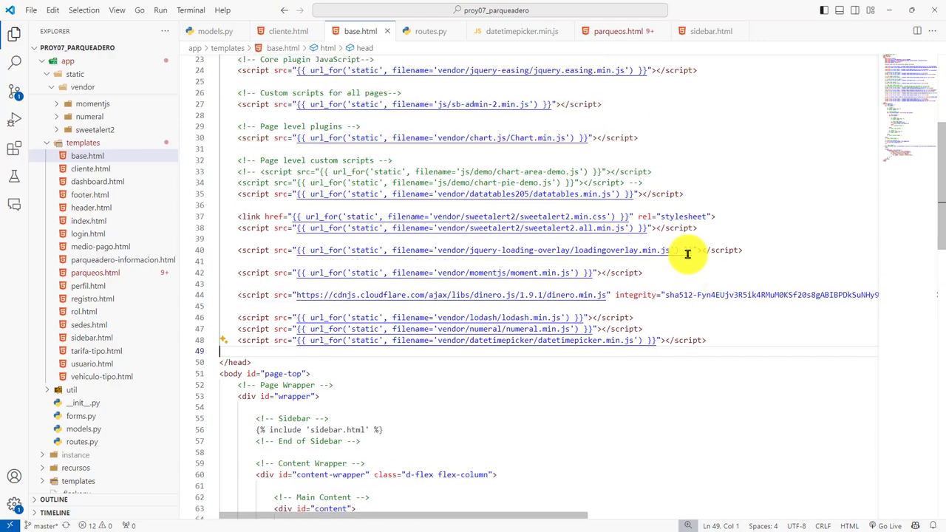
{"action": "scroll", "coordinate": [686, 256], "scroll_direction": "up", "scroll_amount": 3}
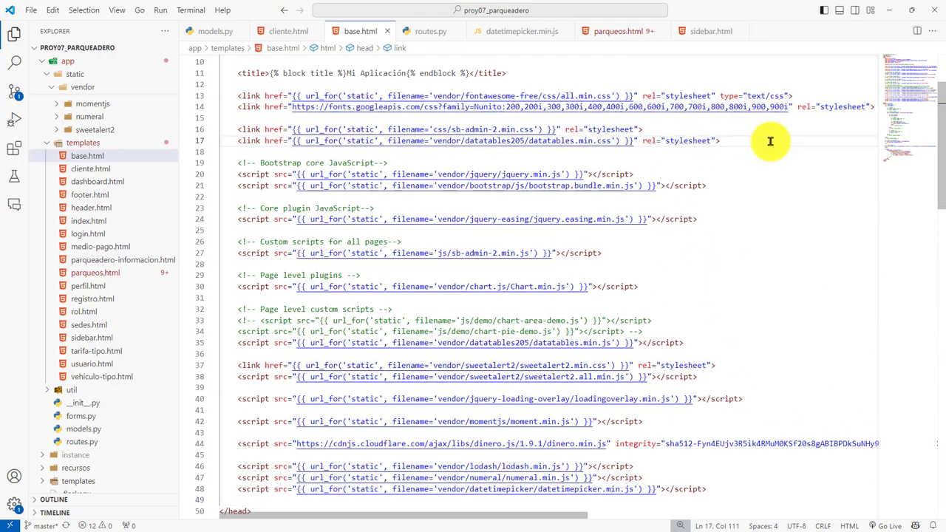
{"action": "key", "text": "Return"}
{"action": "key", "text": "ctrl+v"}
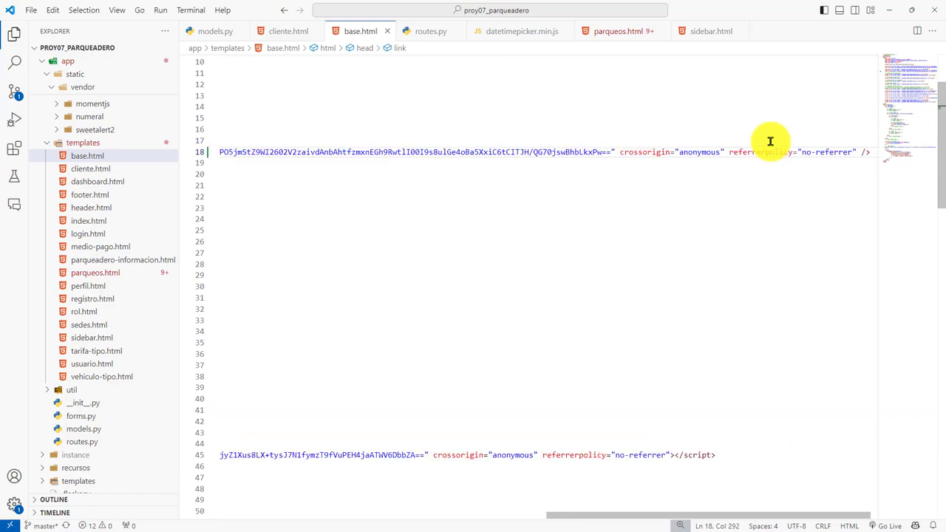
{"action": "key", "text": "Home"}
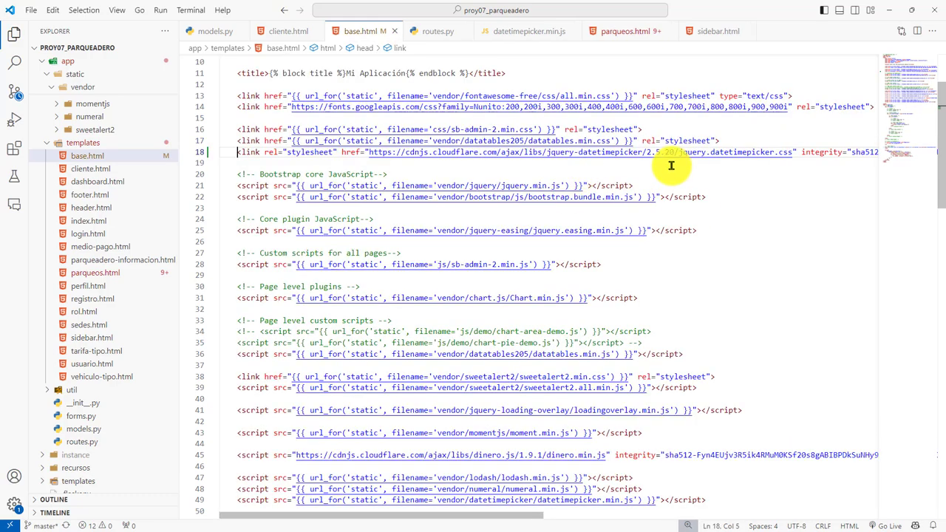
{"action": "key", "text": "ctrl+s"}
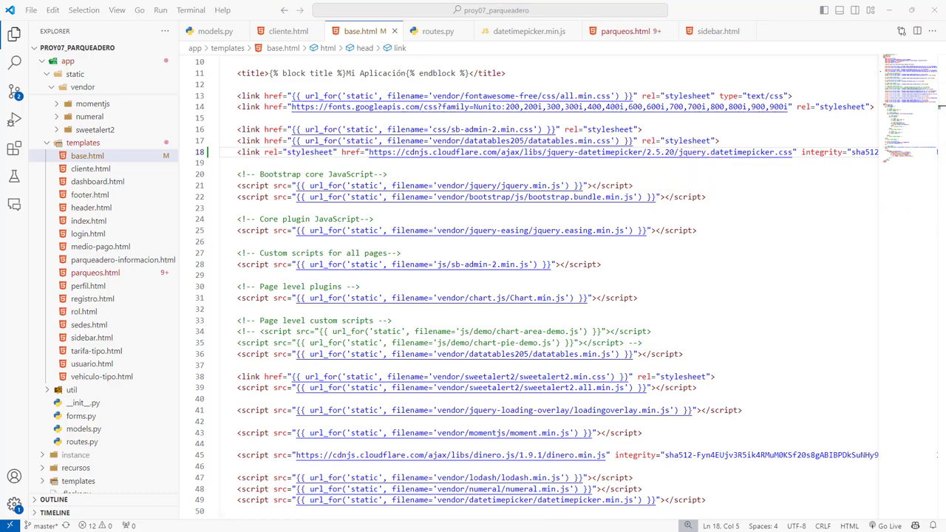
Switch to the browser's Clientes page, open the leases of the first client's vehicle and start creating a new lease
{"action": "key", "text": "alt+Tab"}
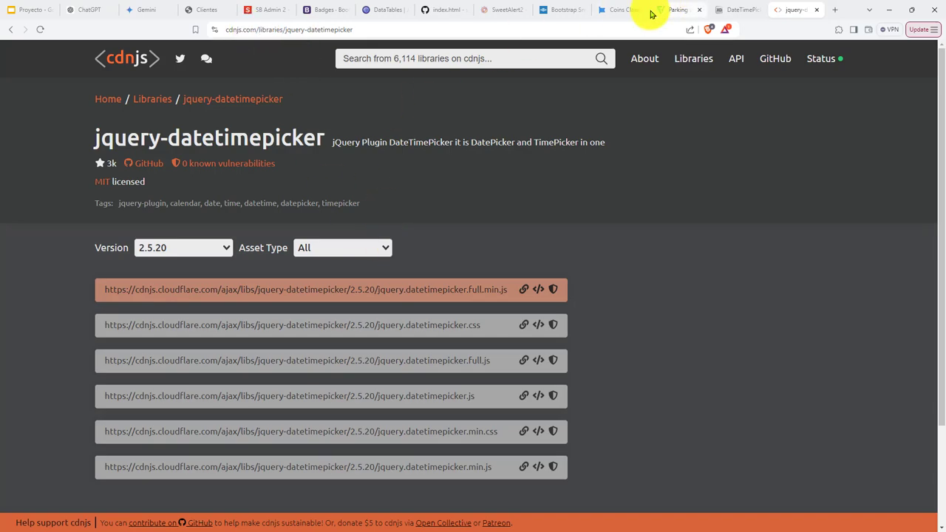
{"action": "left_click", "coordinate": [214, 9]}
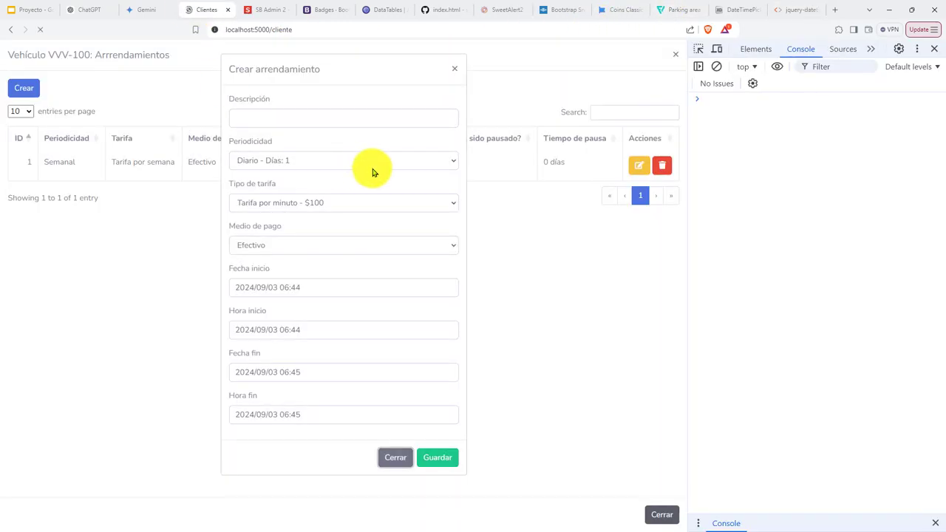
{"action": "left_click", "coordinate": [620, 227]}
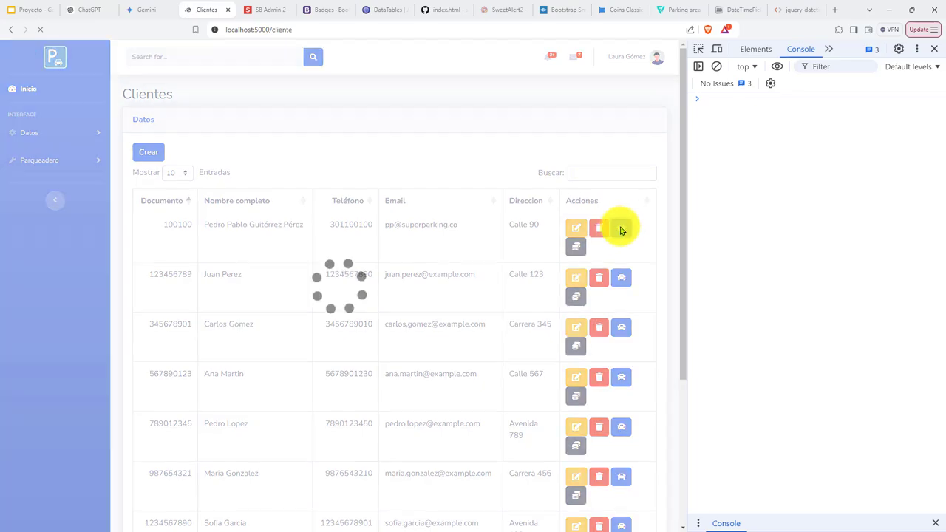
{"action": "left_click", "coordinate": [504, 182]}
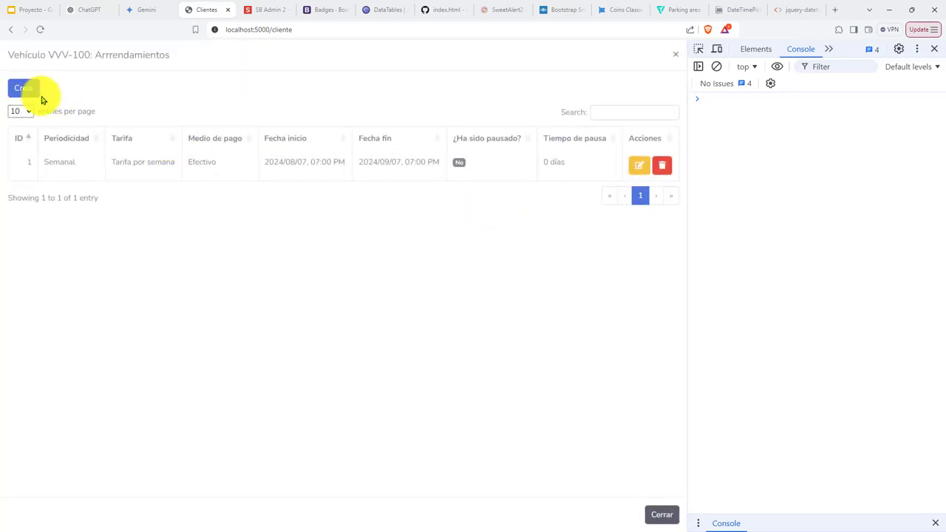
{"action": "left_click", "coordinate": [36, 95]}
Pick September 2024 dates with the pickers: 6 for Fecha inicio, 24 for Hora inicio, 19 for Fecha fin and 17 for Hora fin
{"action": "left_click", "coordinate": [281, 292]}
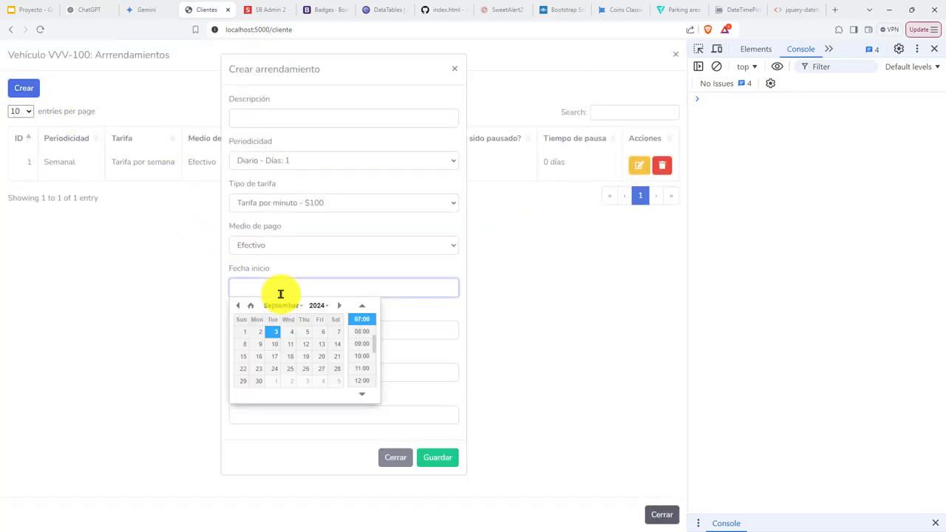
{"action": "left_click", "coordinate": [318, 332]}
{"action": "left_click", "coordinate": [396, 330]}
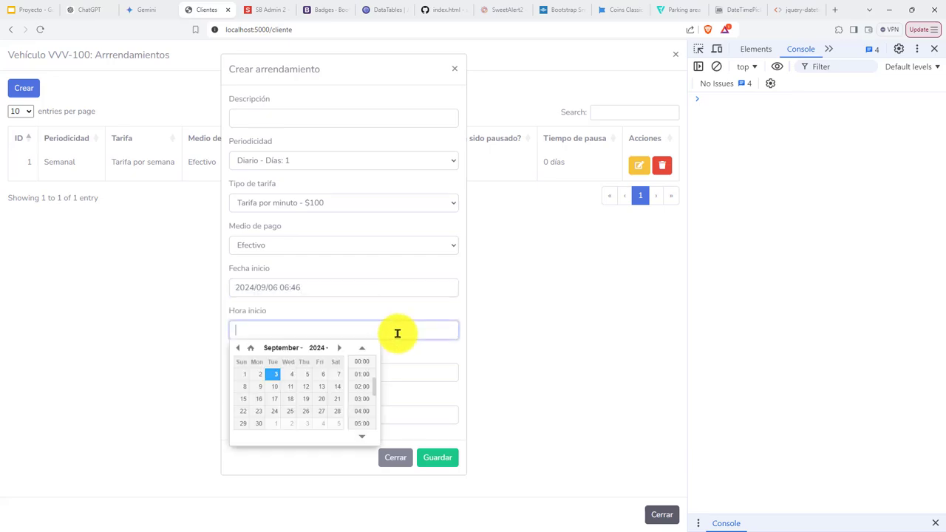
{"action": "left_click", "coordinate": [274, 411]}
{"action": "left_click", "coordinate": [433, 373]}
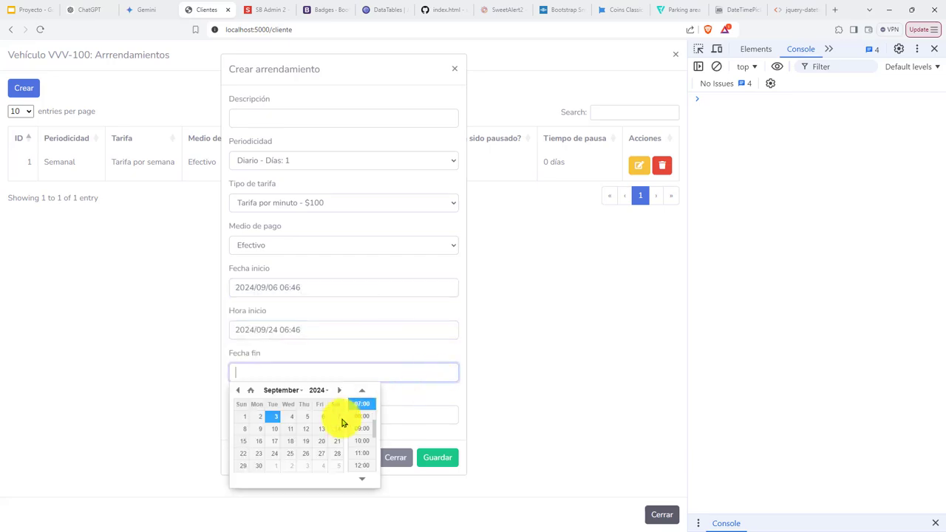
{"action": "left_click", "coordinate": [306, 441]}
{"action": "left_click", "coordinate": [435, 416]}
{"action": "left_click", "coordinate": [274, 481]}
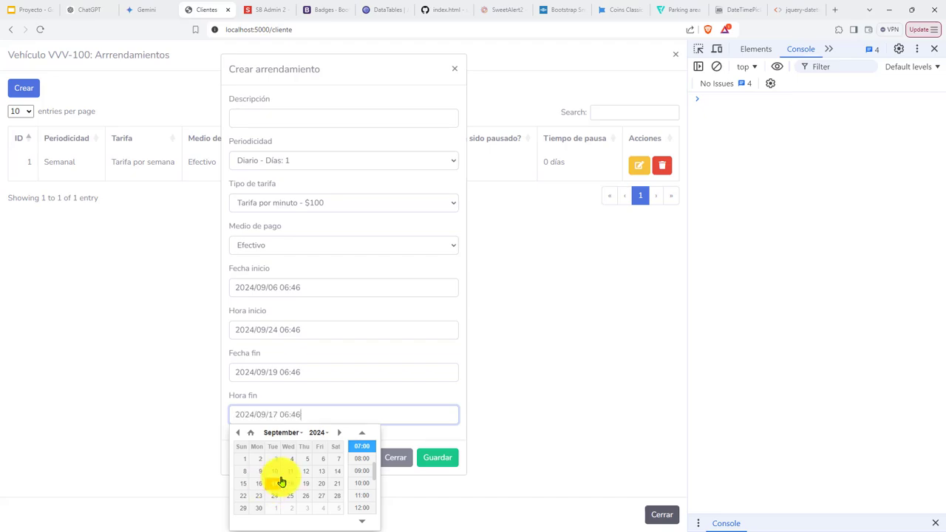
Examine the date and time format filled into the Hora fin and Fecha inicio fields
{"action": "left_click", "coordinate": [314, 409]}
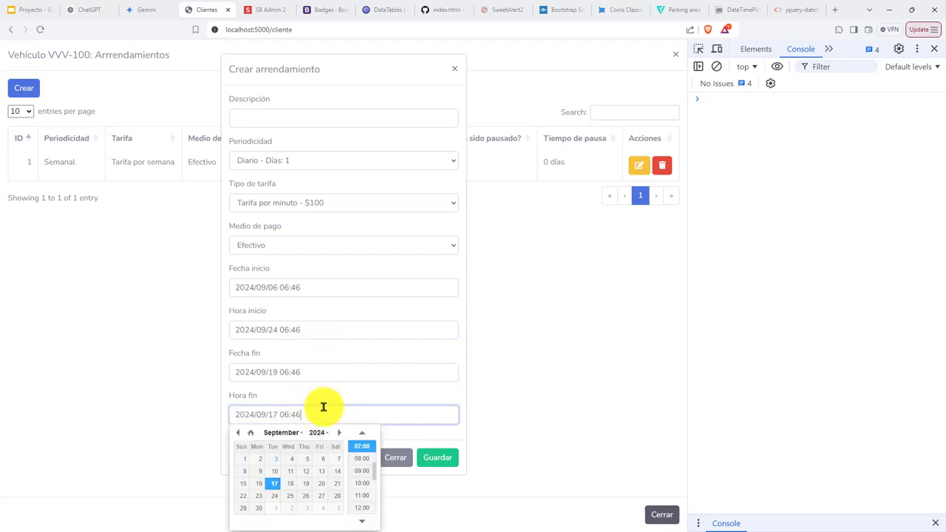
{"action": "left_click", "coordinate": [317, 406]}
{"action": "left_click_drag", "start_coordinate": [308, 415], "coordinate": [234, 415]}
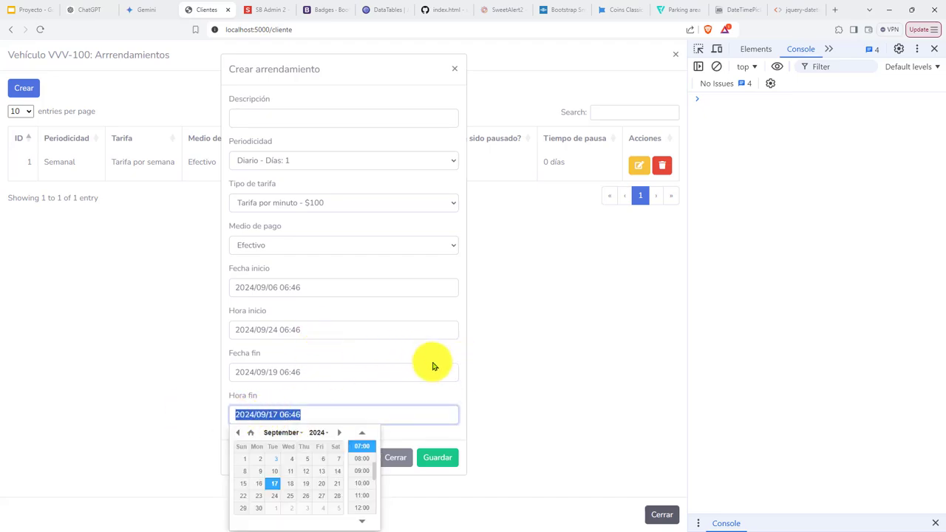
{"action": "left_click", "coordinate": [318, 400]}
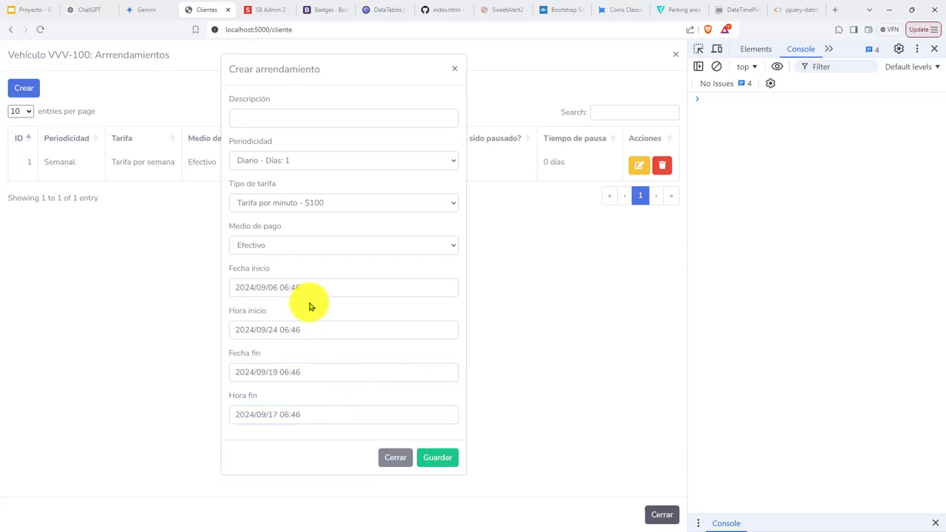
{"action": "left_click", "coordinate": [309, 325]}
{"action": "left_click_drag", "start_coordinate": [314, 290], "coordinate": [222, 323]}
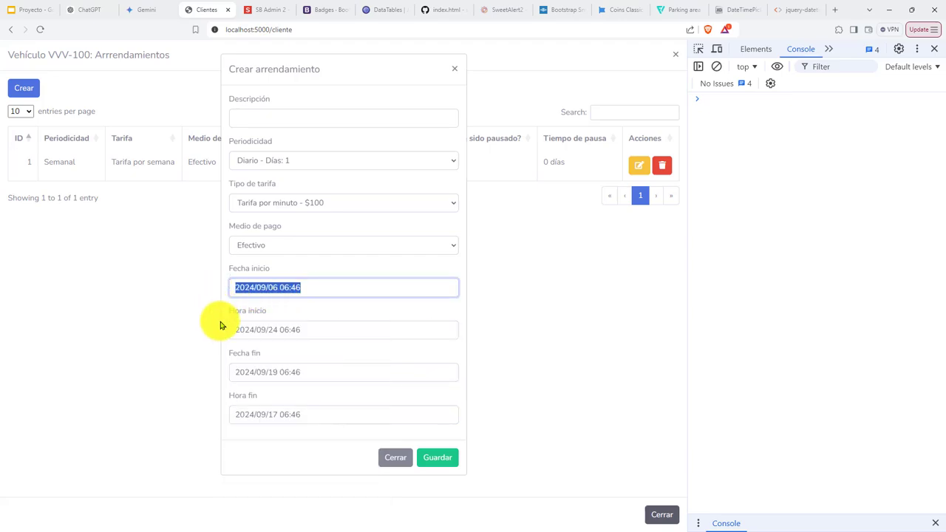
Set the time of the Fecha fin field to 08:00 and check the picker on Hora fin
{"action": "left_click_drag", "start_coordinate": [316, 367], "coordinate": [220, 372]}
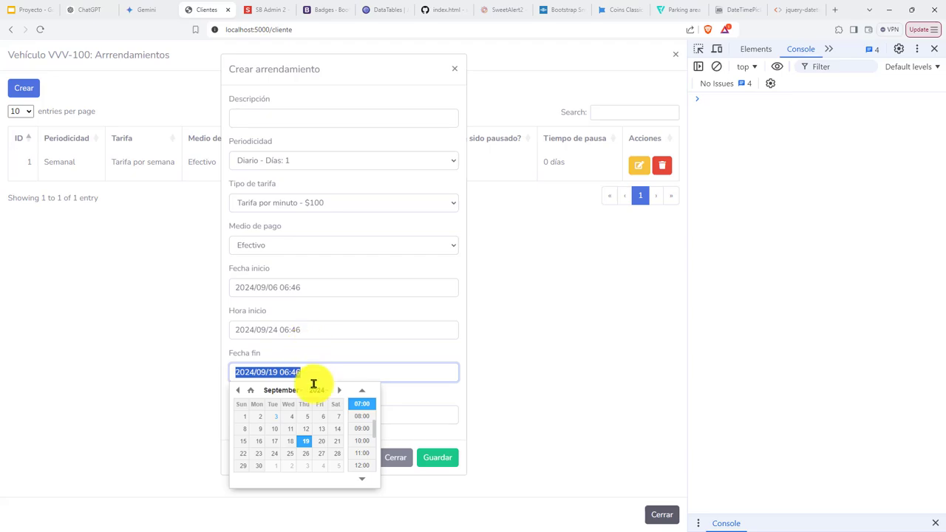
{"action": "left_click", "coordinate": [361, 416]}
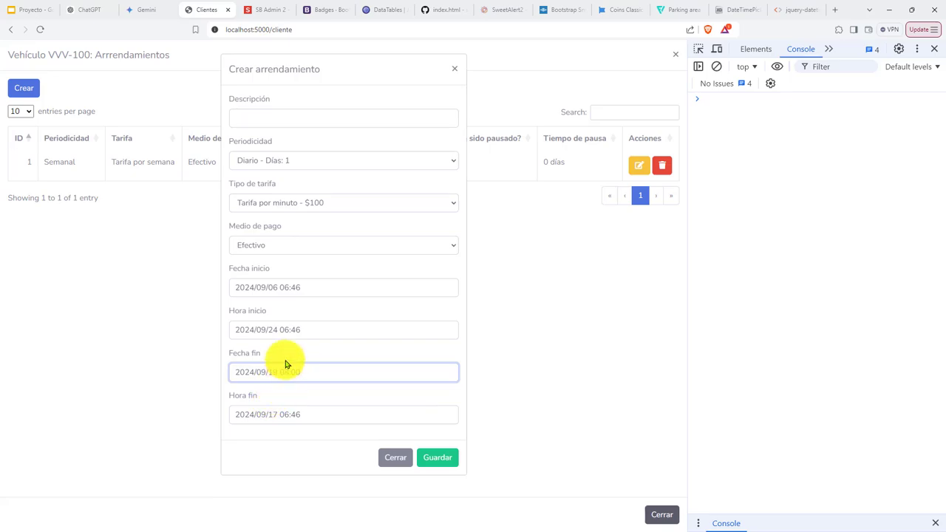
{"action": "left_click", "coordinate": [319, 330]}
{"action": "left_click", "coordinate": [416, 406]}
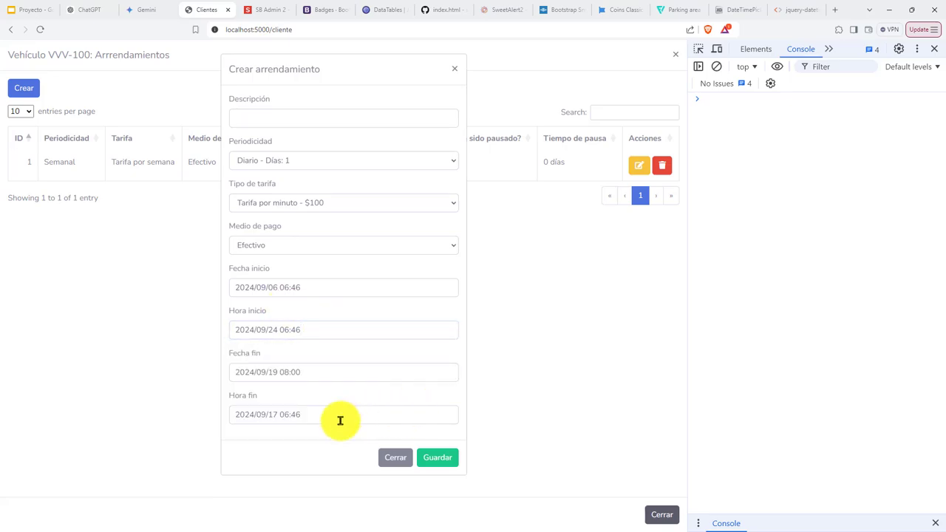
{"action": "left_click", "coordinate": [332, 412]}
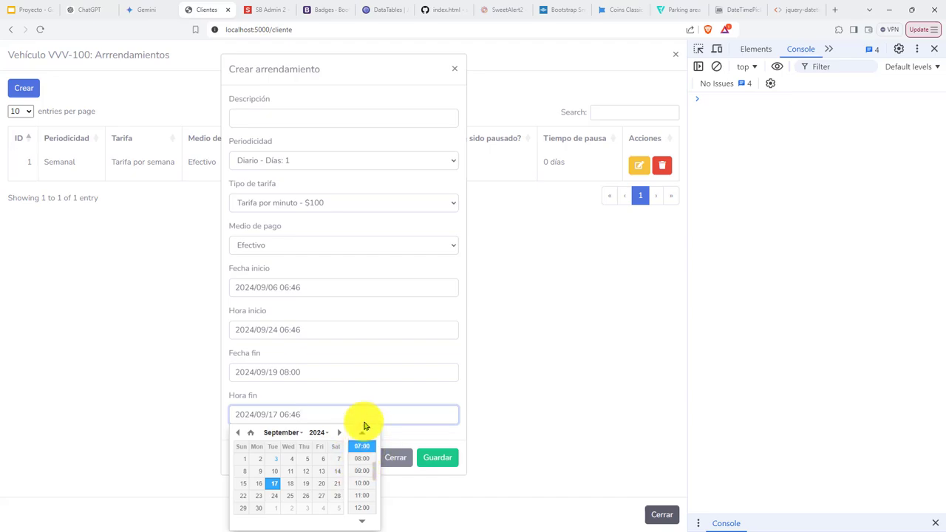
{"action": "left_click", "coordinate": [370, 377]}
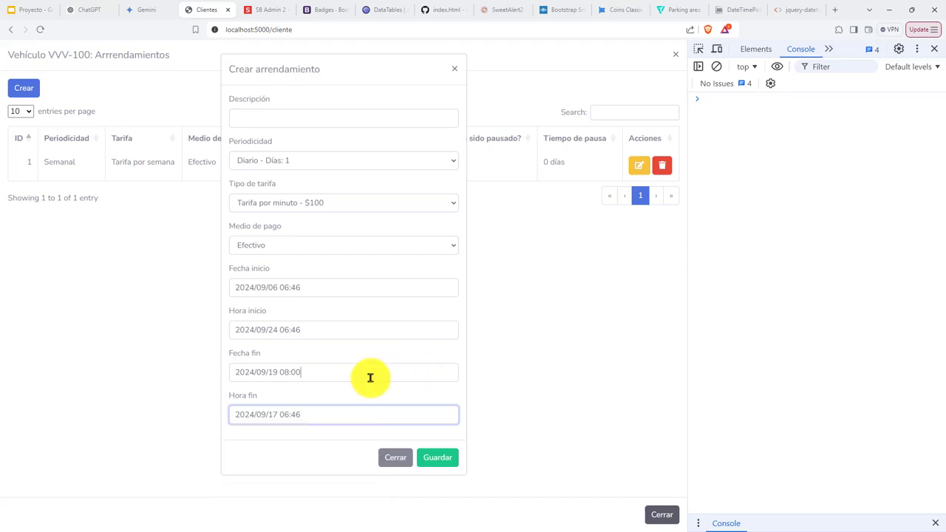
{"action": "left_click", "coordinate": [344, 357]}
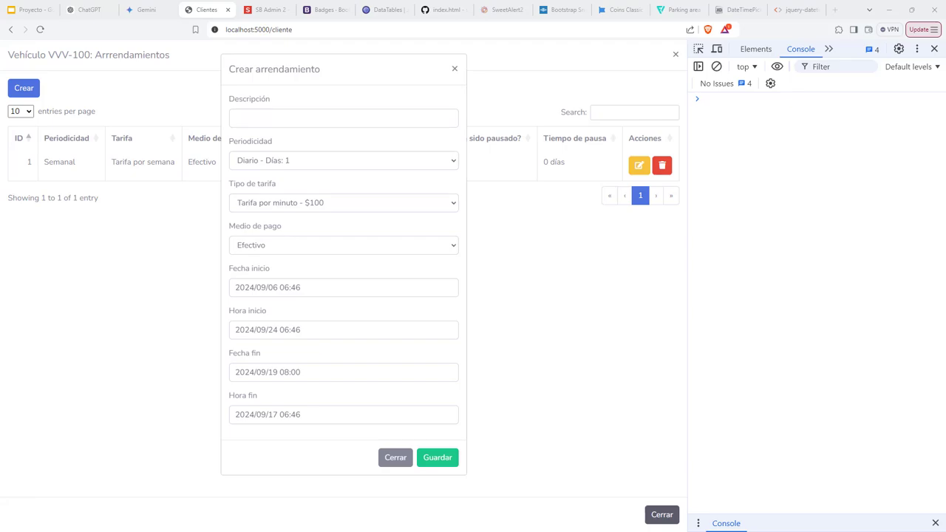
Switch to VS Code, copy the jquery.datetimepicker.css URL from base.html and open it as a file, allowing untrusted files
{"action": "key", "text": "alt+Tab"}
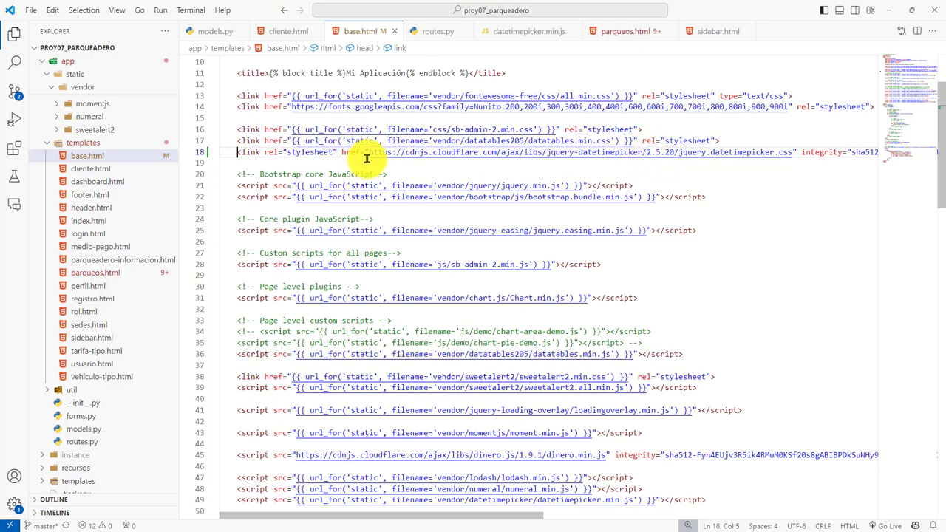
{"action": "left_click_drag", "start_coordinate": [369, 153], "coordinate": [795, 153]}
{"action": "key", "text": "ctrl+c"}
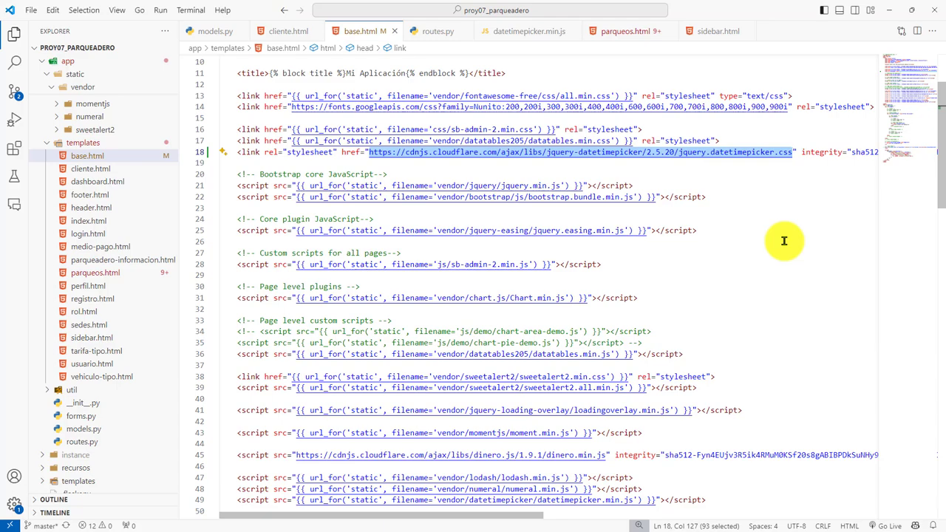
{"action": "key", "text": "ctrl+o"}
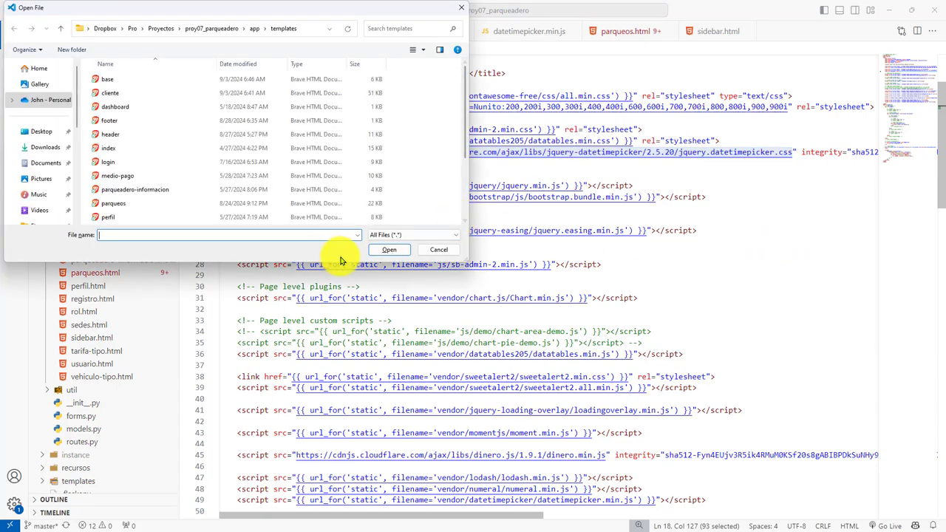
{"action": "key", "text": "ctrl+v"}
{"action": "left_click", "coordinate": [377, 253]}
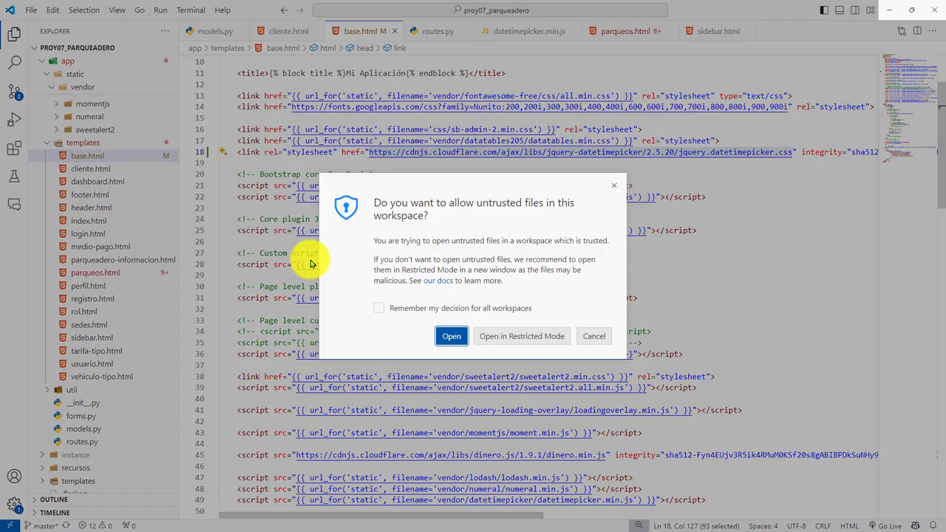
{"action": "left_click", "coordinate": [440, 338]}
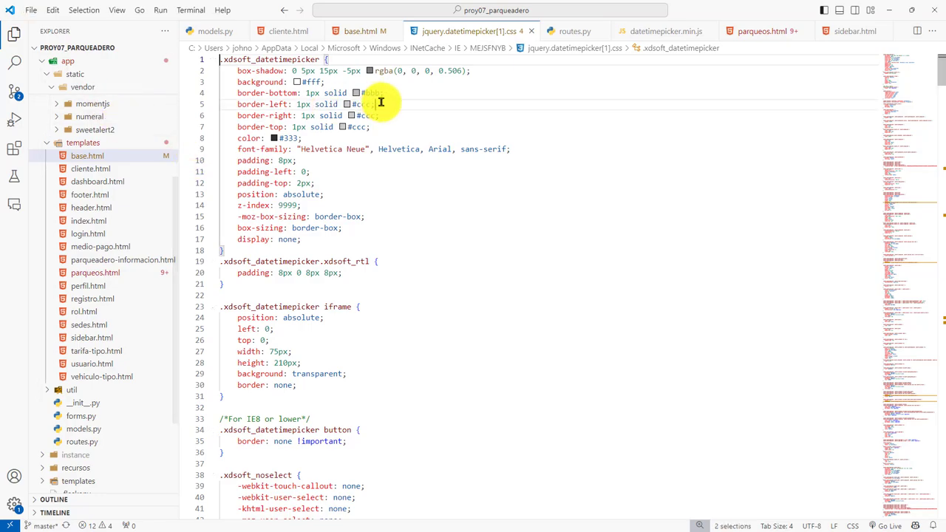
{"action": "key", "text": "ctrl+d"}
{"action": "key", "text": "ctrl+d"}
{"action": "key", "text": "alt+f"}
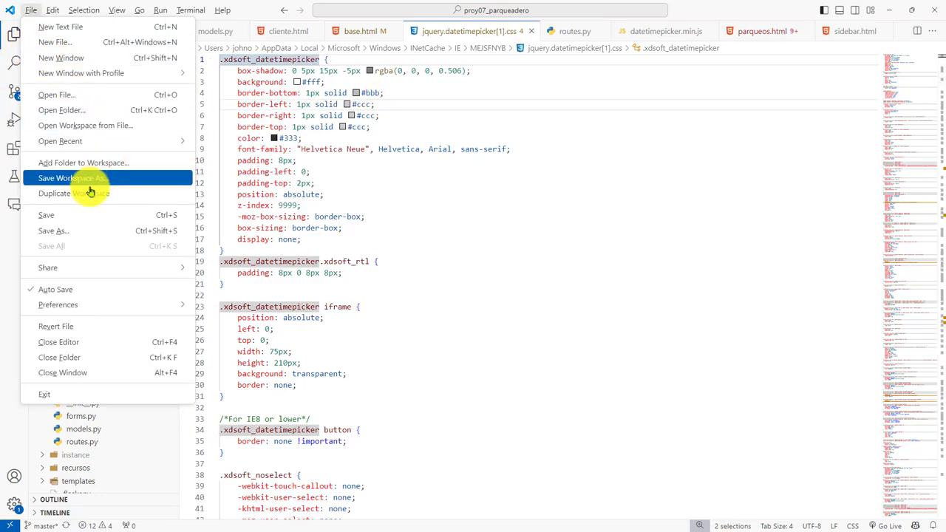
{"action": "left_click", "coordinate": [69, 235]}
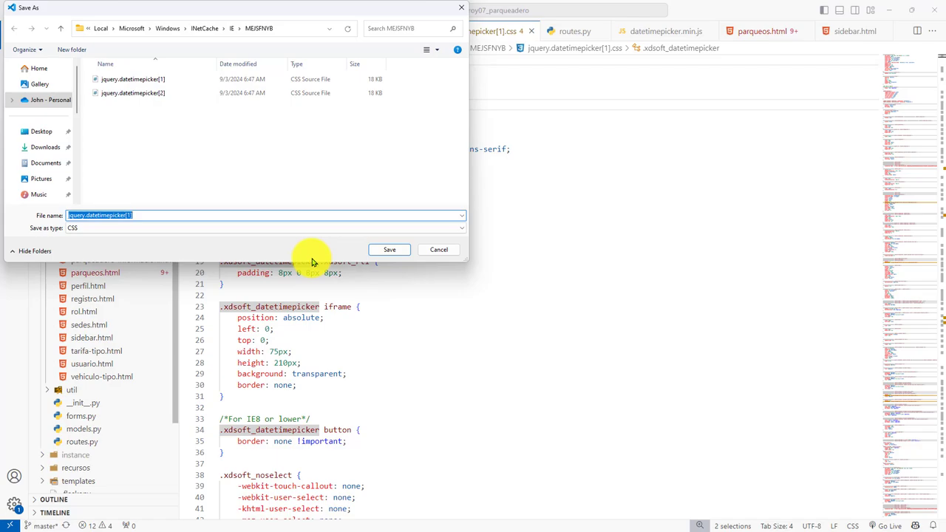
{"action": "key", "text": "Escape"}
Copy the path of the datetimepicker folder under app/static/vendor in the project
{"action": "scroll", "coordinate": [131, 399], "scroll_direction": "up", "scroll_amount": 4}
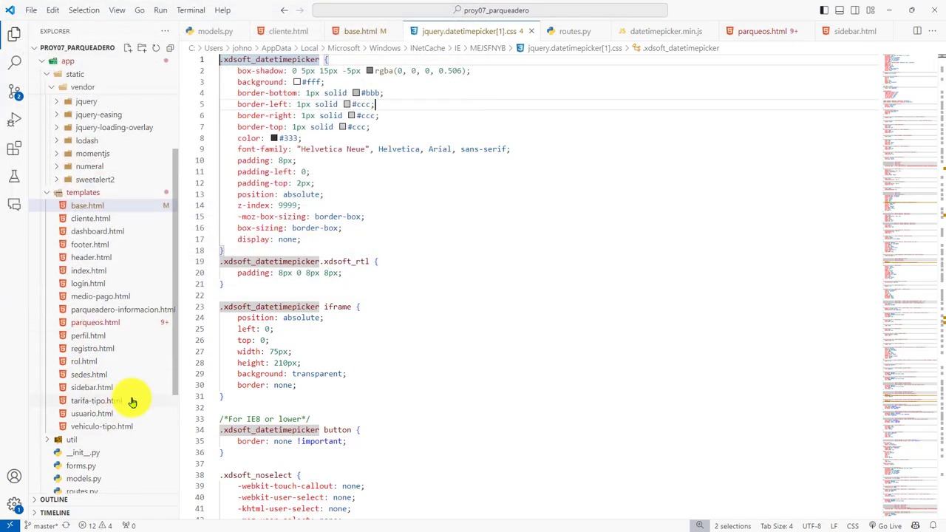
{"action": "scroll", "coordinate": [131, 399], "scroll_direction": "up", "scroll_amount": 2}
{"action": "right_click", "coordinate": [116, 215]}
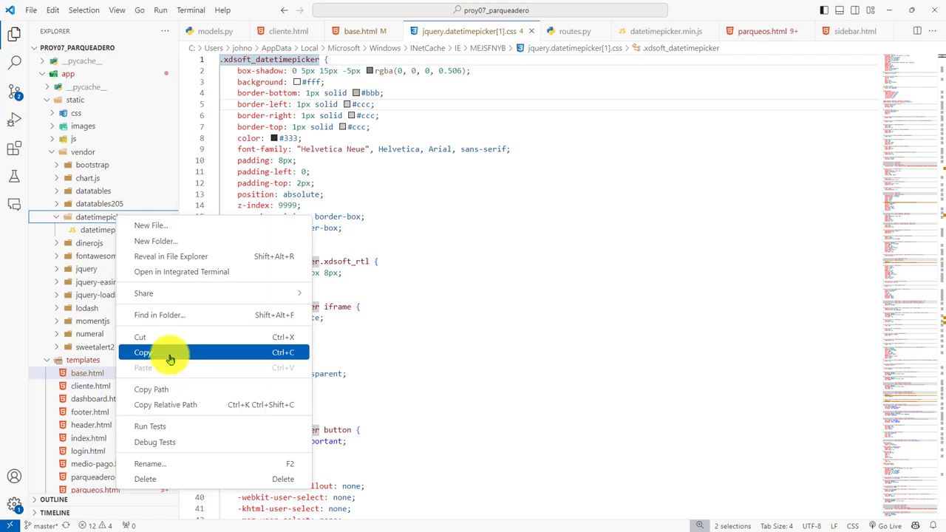
{"action": "left_click", "coordinate": [170, 389]}
{"action": "left_click", "coordinate": [243, 138]}
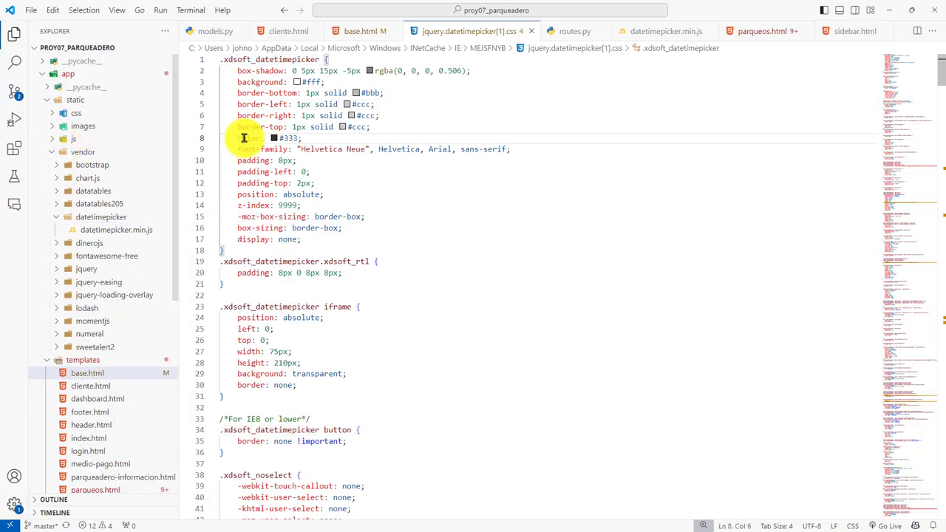
{"action": "left_click", "coordinate": [30, 9]}
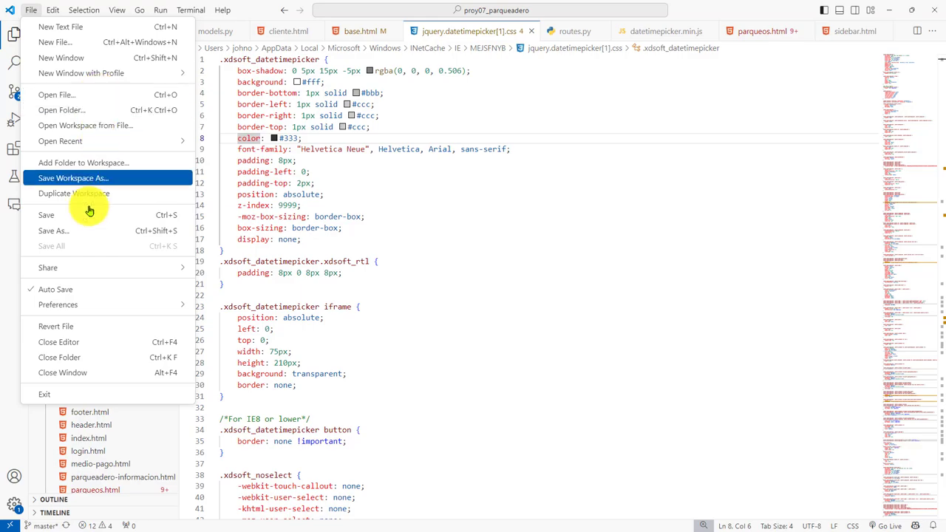
{"action": "left_click", "coordinate": [53, 230]}
{"action": "key", "text": "ctrl+v"}
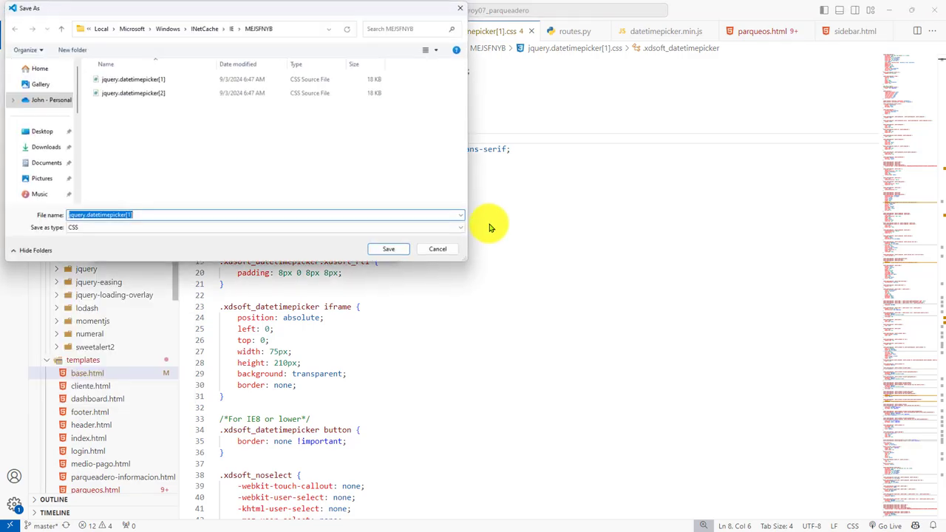
{"action": "left_click", "coordinate": [389, 249]}
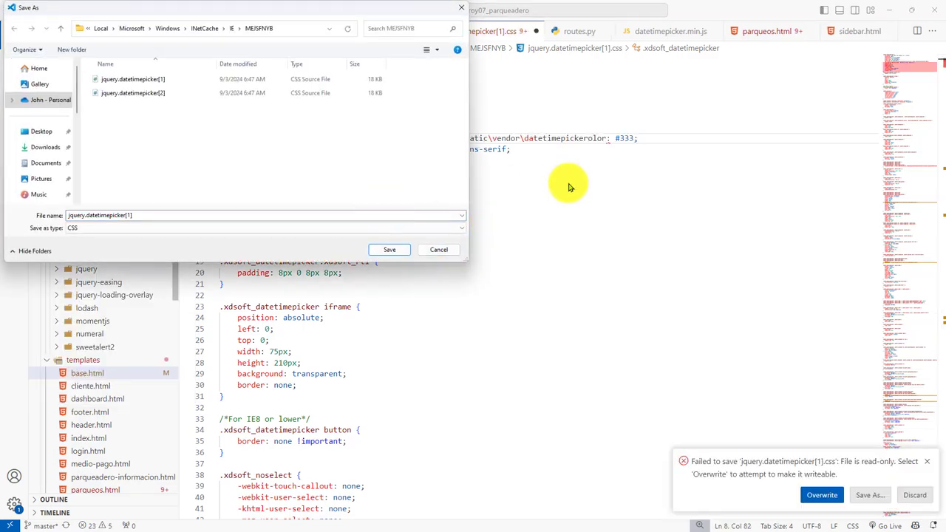
{"action": "left_click", "coordinate": [448, 252]}
{"action": "left_click", "coordinate": [478, 258]}
{"action": "key", "text": "ctrl+z"}
Save the stylesheet as jquery.datetimepicker.css in the project's app/static/vendor/datetimepicker folder and close the file
{"action": "left_click", "coordinate": [31, 10]}
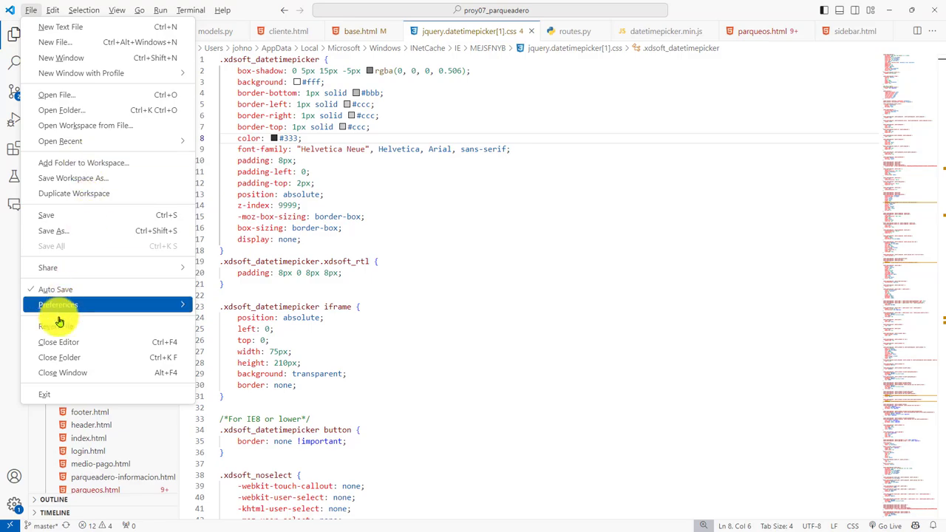
{"action": "left_click", "coordinate": [79, 231]}
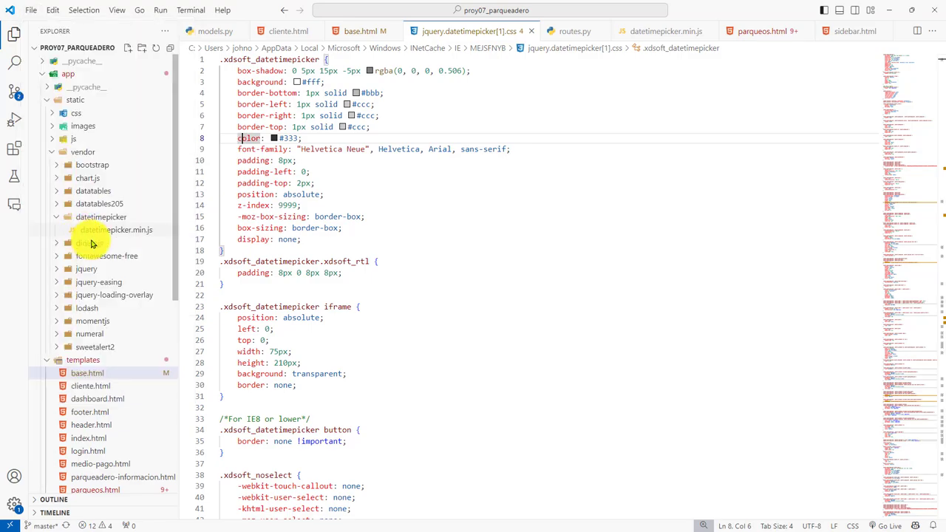
{"action": "type", "text": "E:\\Dropbox\\Pro\\Proyectos\\proy07_parqueadero\\app\\static\\vendor\\datetimepicker"}
{"action": "left_click", "coordinate": [378, 248]}
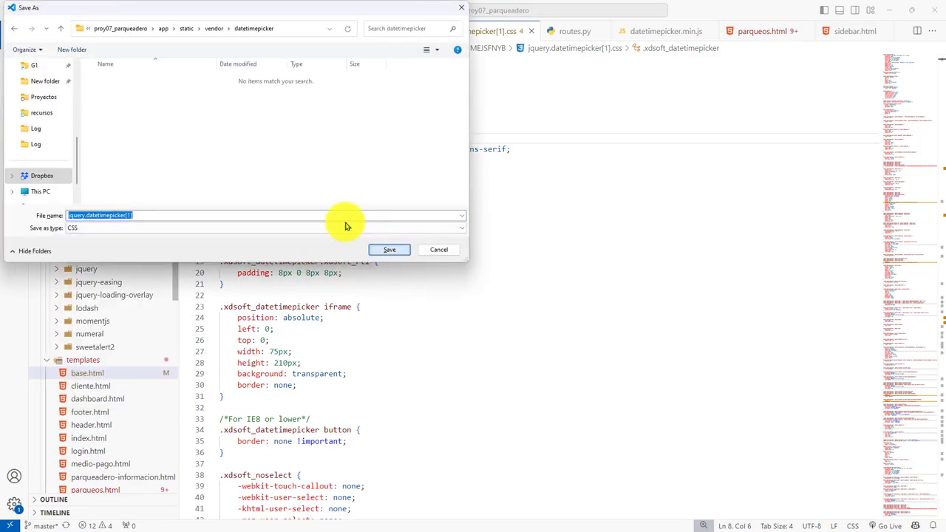
{"action": "left_click", "coordinate": [390, 252]}
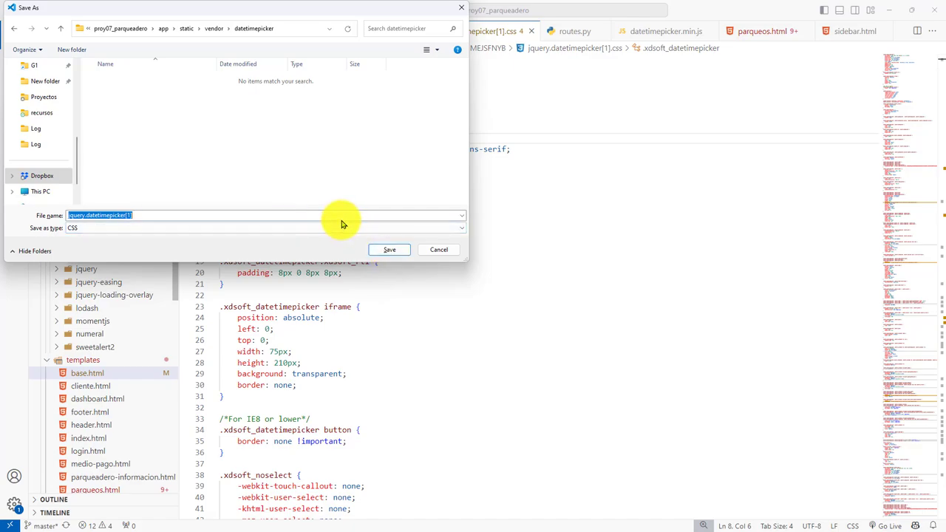
{"action": "key", "text": "Return"}
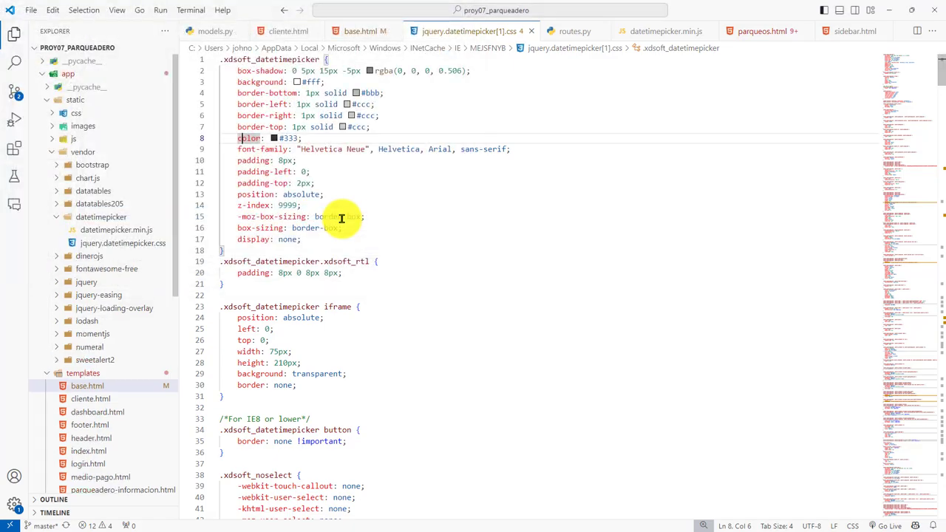
{"action": "left_click", "coordinate": [540, 228]}
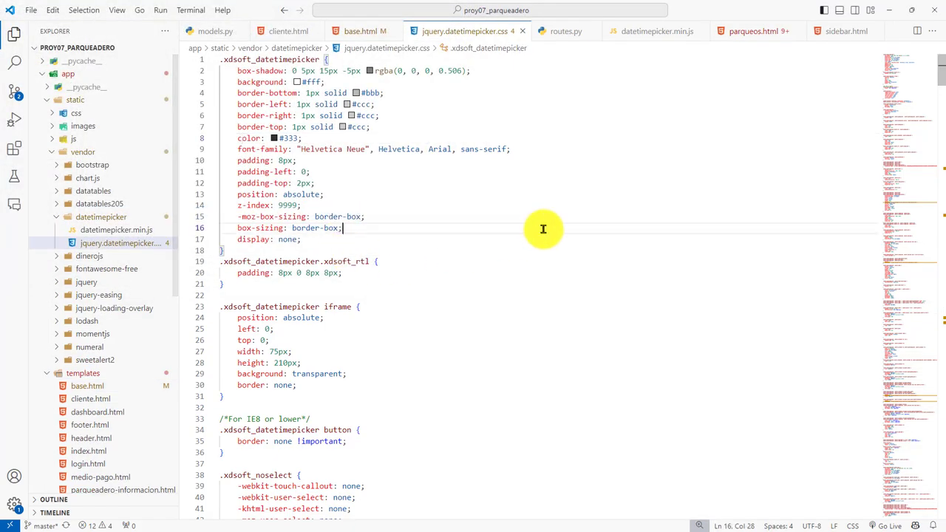
{"action": "left_click", "coordinate": [531, 31]}
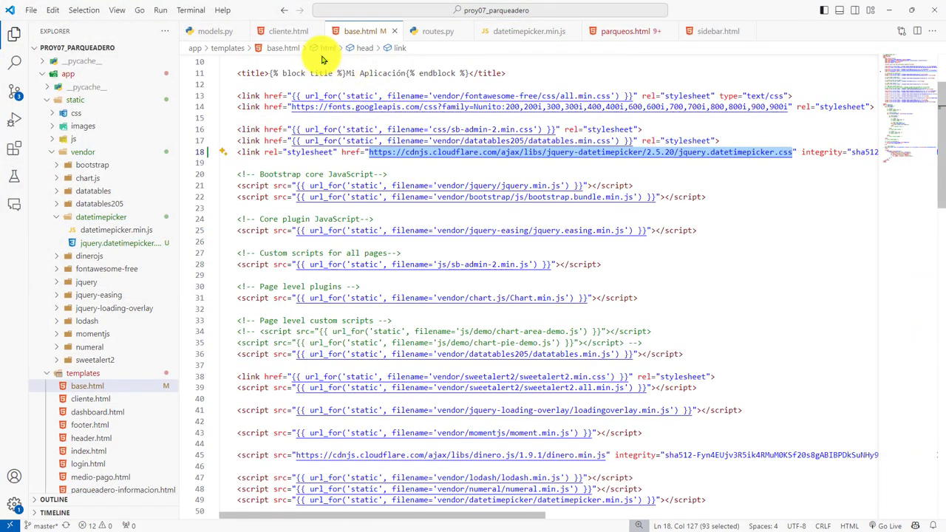
Replace the CDN address in base.html's datetimepicker stylesheet link with the url_for expression copied from the jquery.min.js script line
{"action": "left_click", "coordinate": [367, 152]}
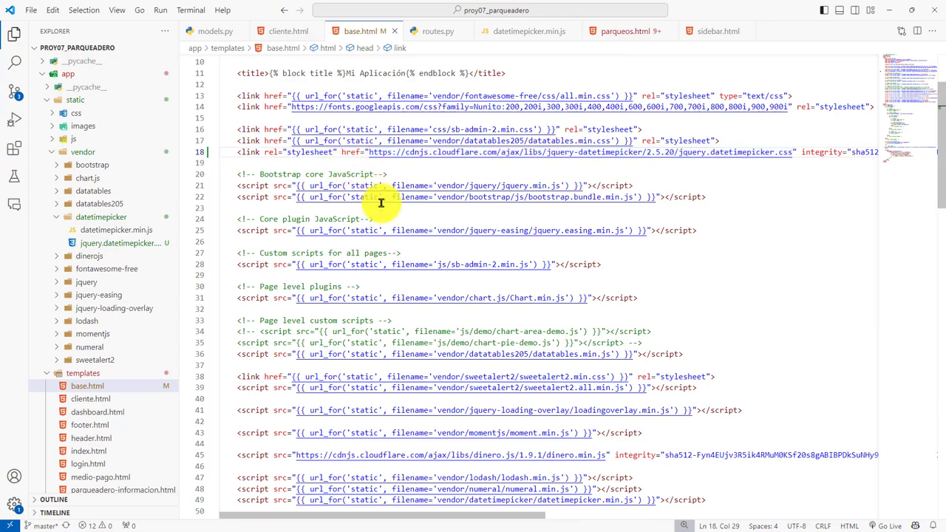
{"action": "left_click_drag", "start_coordinate": [297, 188], "coordinate": [586, 185]}
{"action": "key", "text": "ctrl+c"}
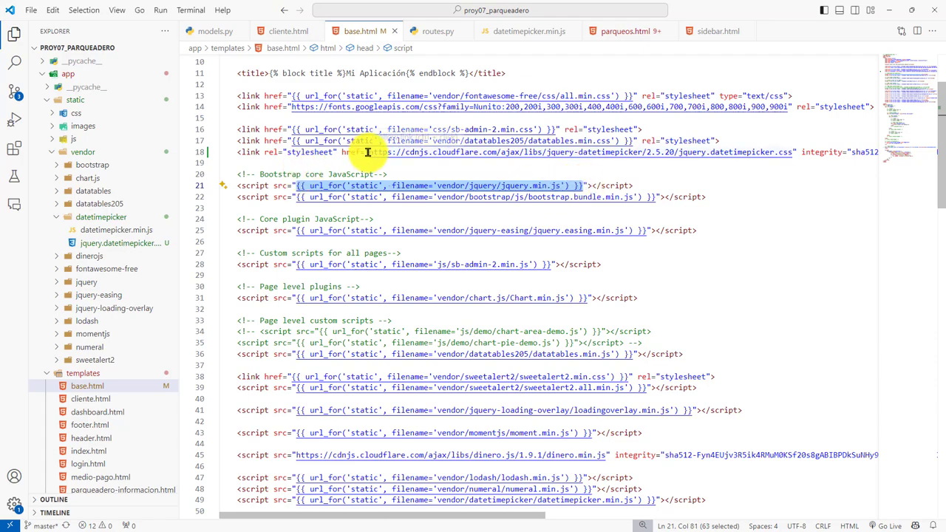
{"action": "left_click_drag", "start_coordinate": [368, 152], "coordinate": [675, 153]}
{"action": "key", "text": "ctrl+v"}
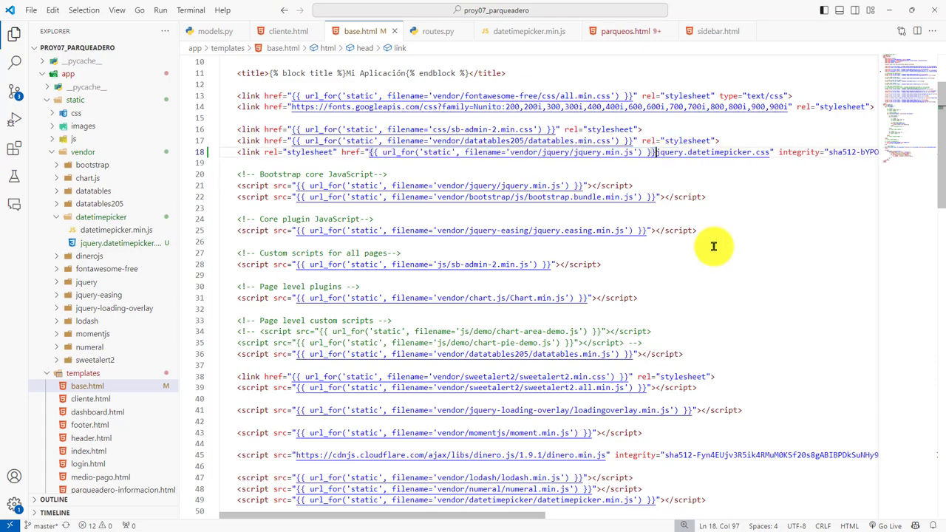
{"action": "key", "text": "ctrl+shift+Right"}
{"action": "key", "text": "ctrl+shift+Right"}
{"action": "key", "text": "BackSpace"}
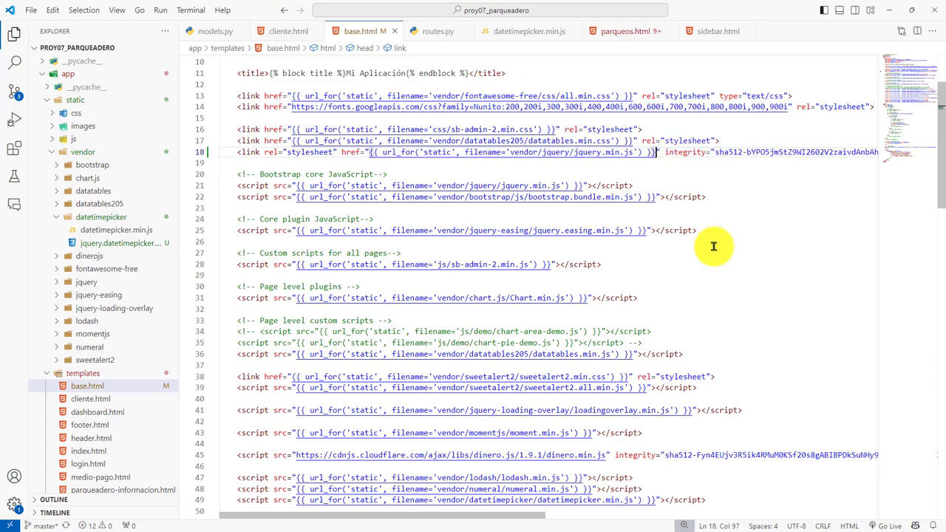
Point the stylesheet link's url_for filename to vendor/datetimepicker/jquery.datetimepicker.css
{"action": "left_click_drag", "start_coordinate": [547, 153], "coordinate": [634, 153]}
{"action": "type", "text": "jquery.datetimepicker.css"}
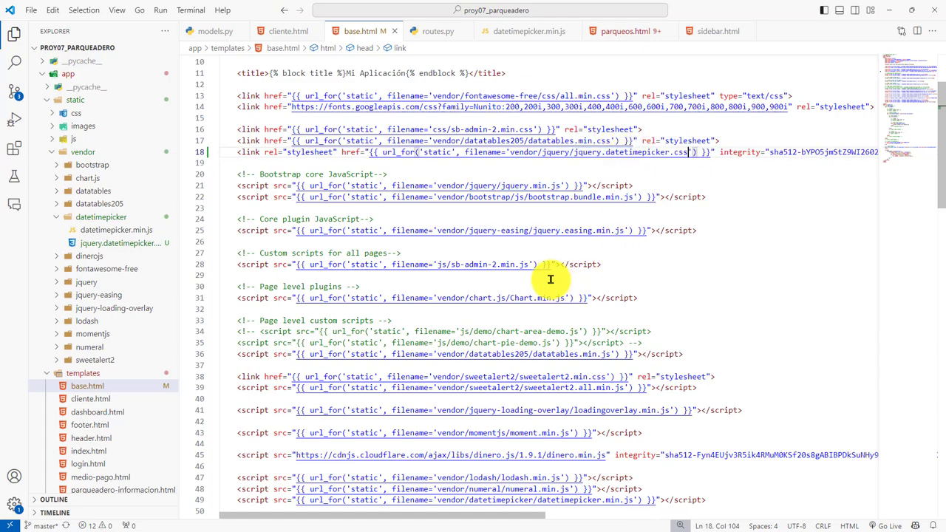
{"action": "double_click", "coordinate": [551, 153]}
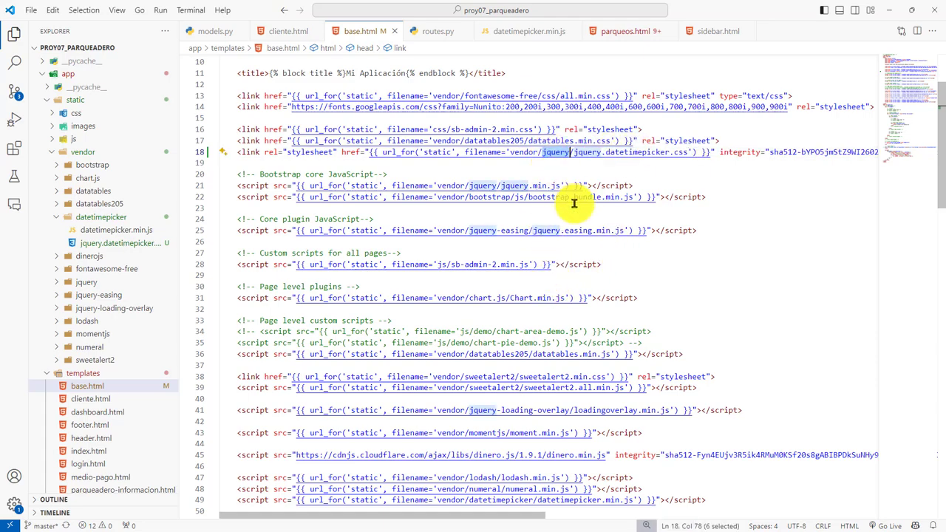
{"action": "type", "text": "datetimepicker"}
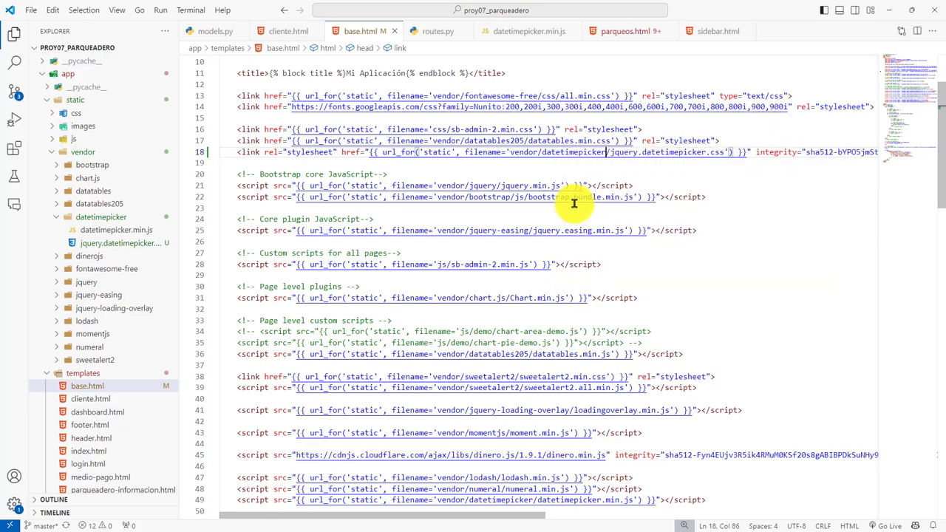
Switch to the browser and open a new lease form for the first customer's Kia
{"action": "key", "text": "alt+Tab"}
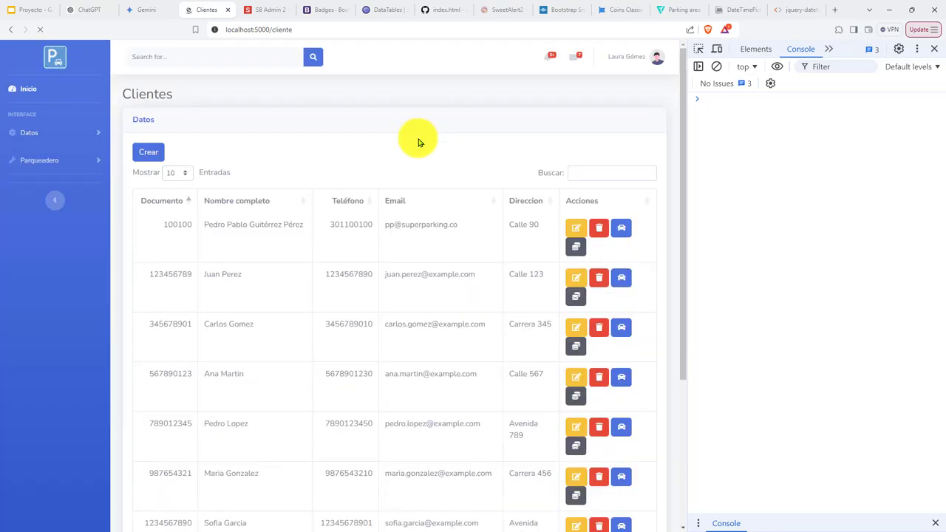
{"action": "left_click", "coordinate": [629, 237]}
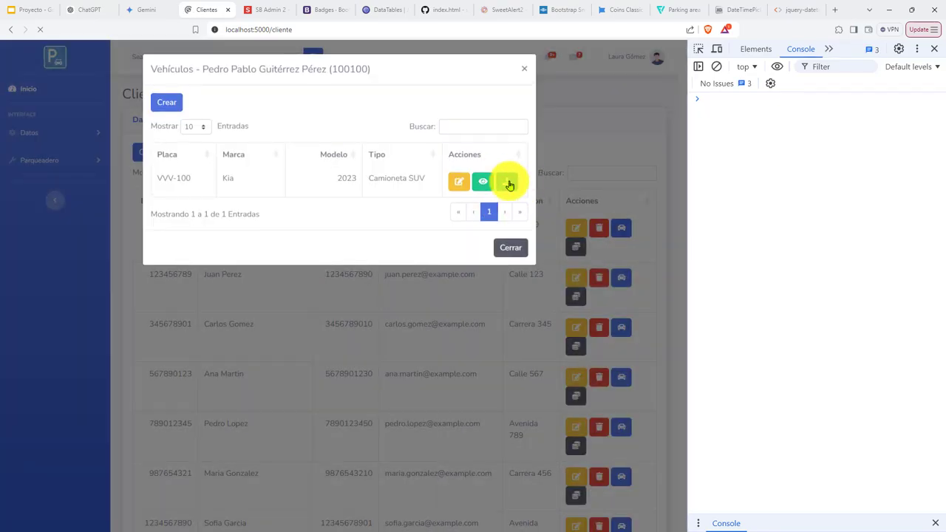
{"action": "left_click", "coordinate": [507, 182]}
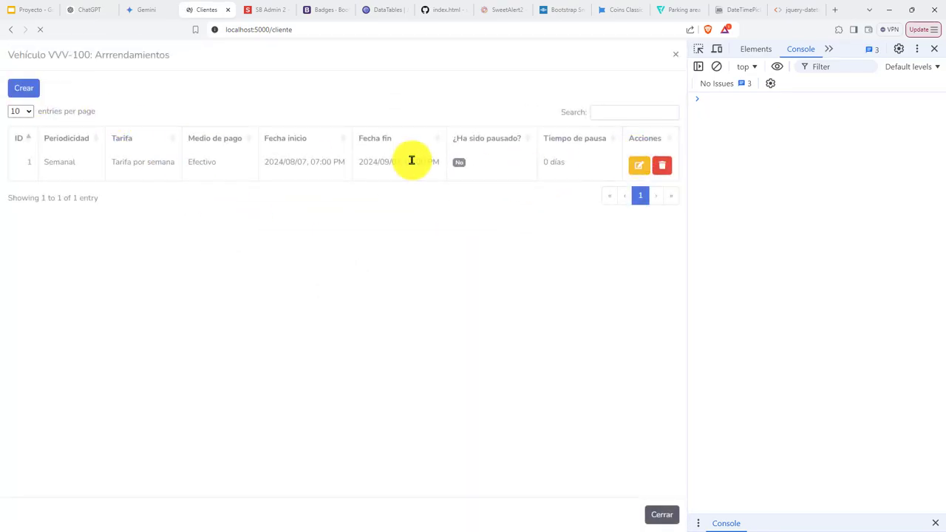
{"action": "left_click", "coordinate": [24, 93]}
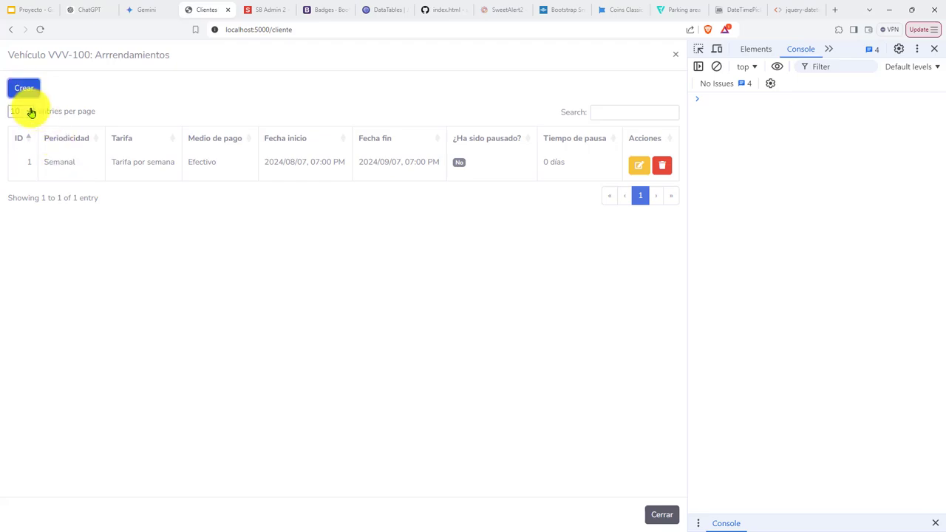
Check the date and time picker on the Fecha inicio, Hora inicio, Fecha fin and Hora fin fields
{"action": "left_click", "coordinate": [281, 286]}
{"action": "left_click", "coordinate": [408, 328]}
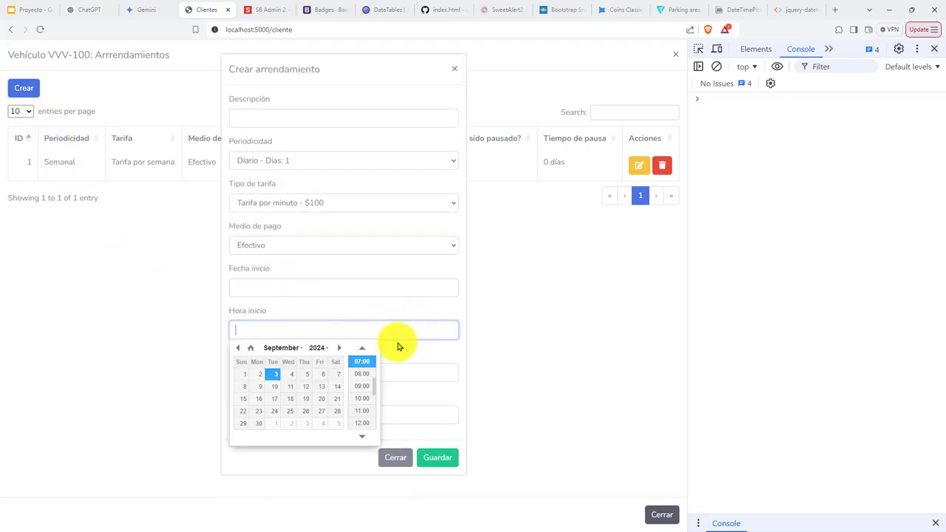
{"action": "left_click", "coordinate": [410, 373]}
{"action": "left_click", "coordinate": [423, 416]}
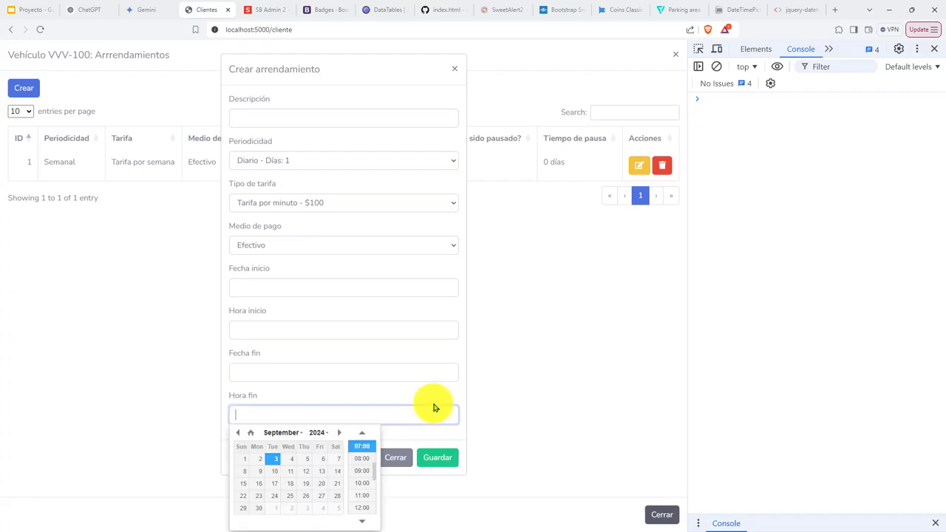
Close the jquery-datetimepicker browser tab and bring up the DateTimePicker documentation on xdsoft.net
{"action": "key", "text": "alt+Tab"}
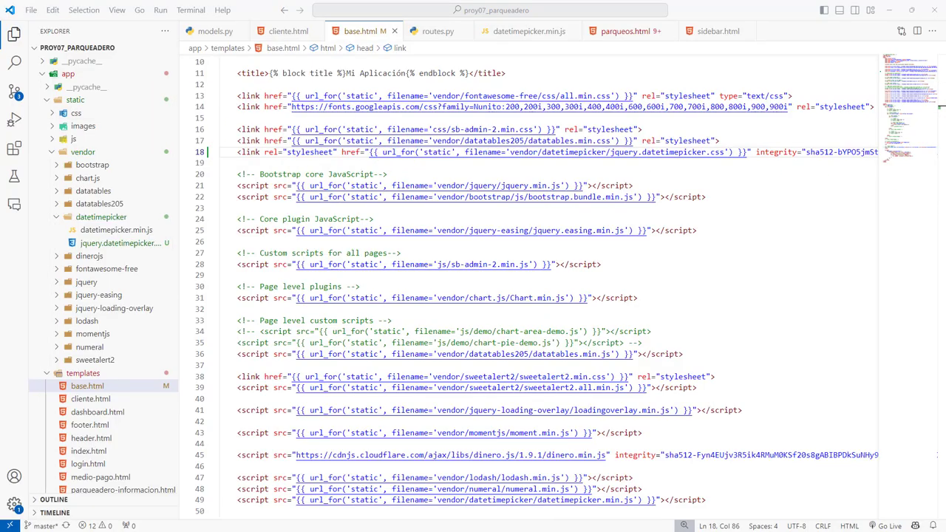
{"action": "key", "text": "alt+Tab"}
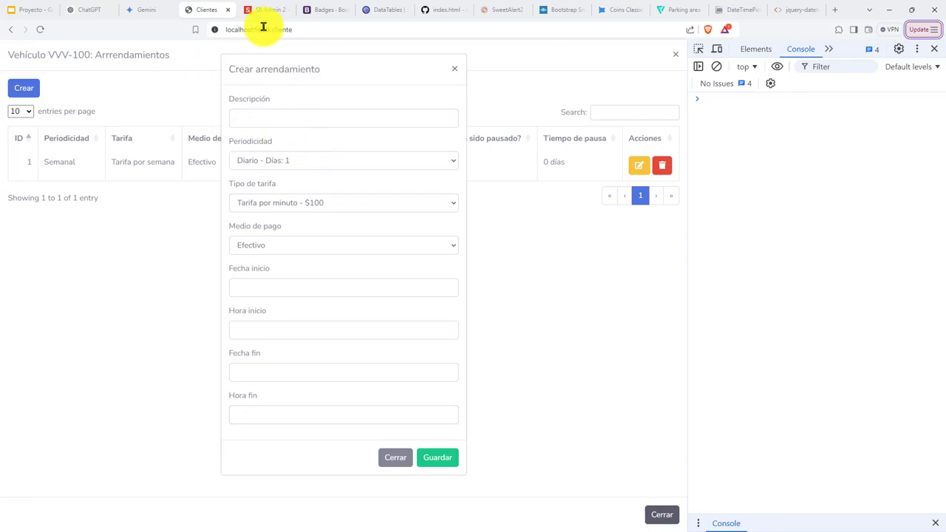
{"action": "left_click", "coordinate": [816, 10]}
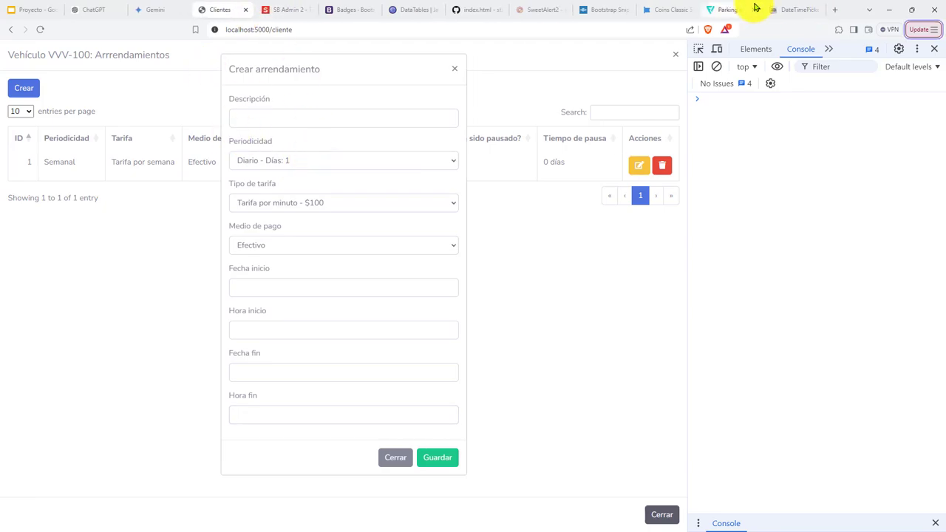
{"action": "left_click", "coordinate": [754, 8]}
Read the documentation's "How do I use it?" section and the simple init example's HTML and JavaScript
{"action": "scroll", "coordinate": [410, 431], "scroll_direction": "down", "scroll_amount": 3}
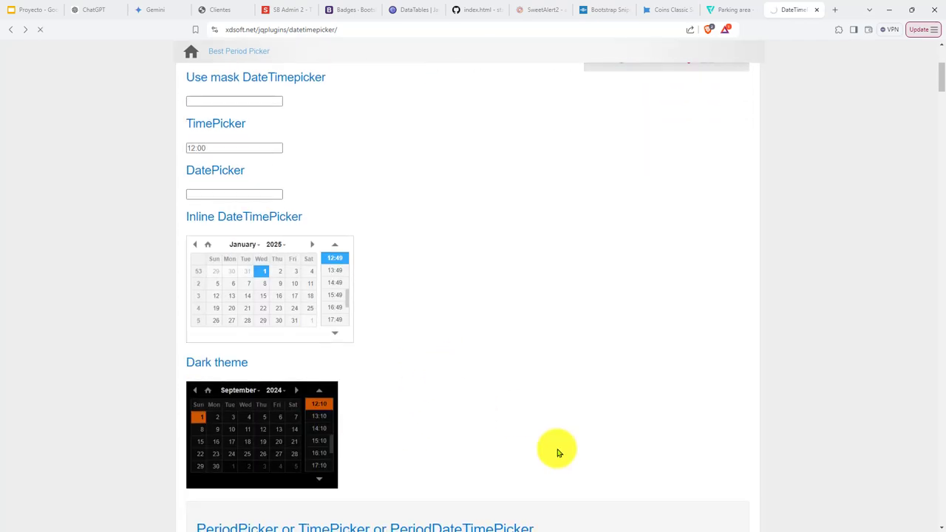
{"action": "scroll", "coordinate": [604, 302], "scroll_direction": "down", "scroll_amount": 6}
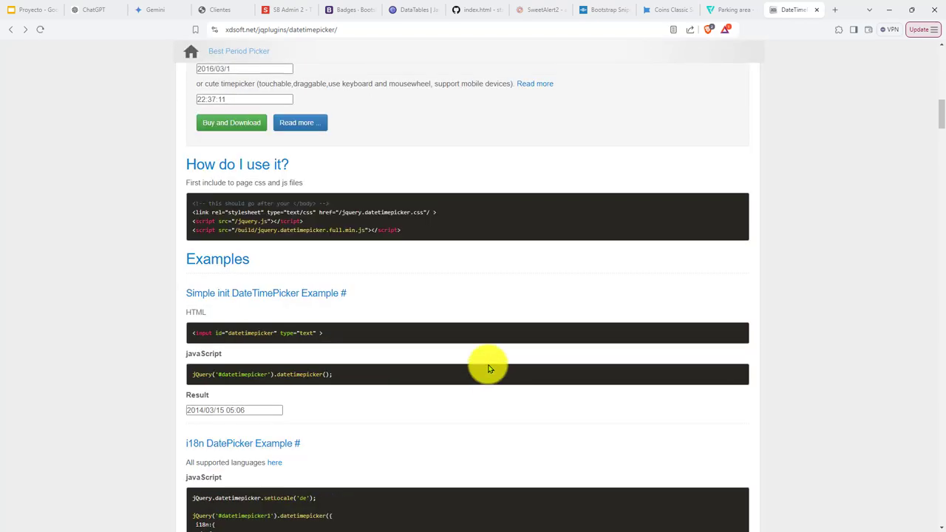
{"action": "scroll", "coordinate": [488, 367], "scroll_direction": "up", "scroll_amount": 3}
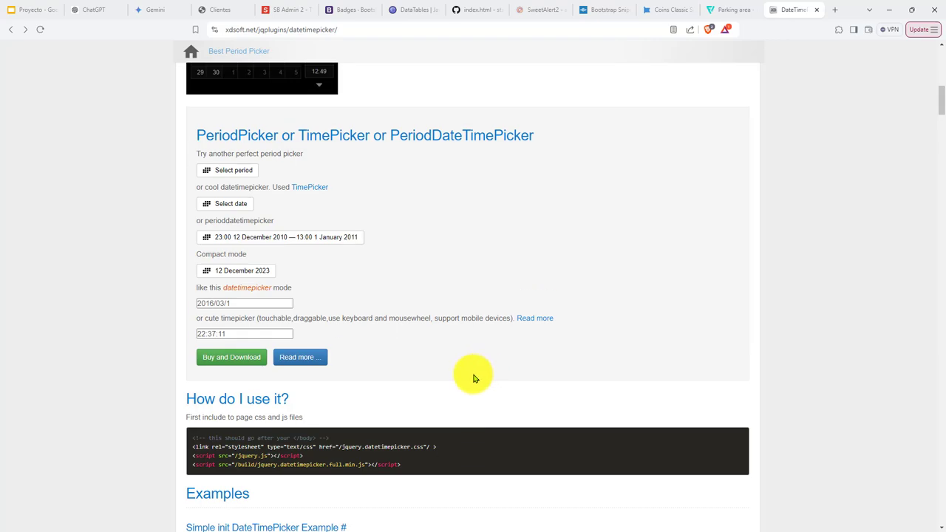
{"action": "scroll", "coordinate": [331, 426], "scroll_direction": "down", "scroll_amount": 5}
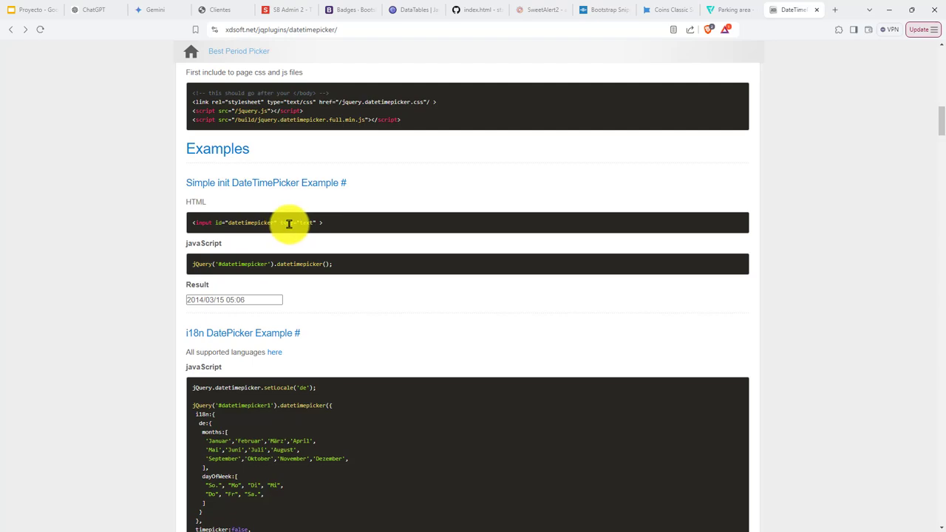
{"action": "left_click_drag", "start_coordinate": [284, 222], "coordinate": [324, 223]}
{"action": "scroll", "coordinate": [436, 311], "scroll_direction": "down", "scroll_amount": 3}
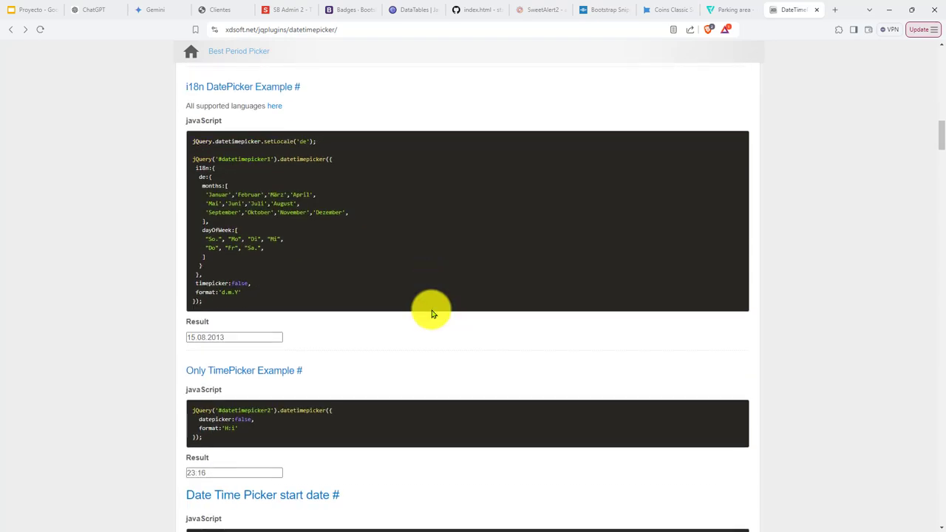
Examine the i18n DatePicker example, including its month and weekday names and the setLocale line
{"action": "left_click_drag", "start_coordinate": [200, 222], "coordinate": [296, 264]}
{"action": "left_click", "coordinate": [261, 249]}
{"action": "left_click", "coordinate": [299, 269]}
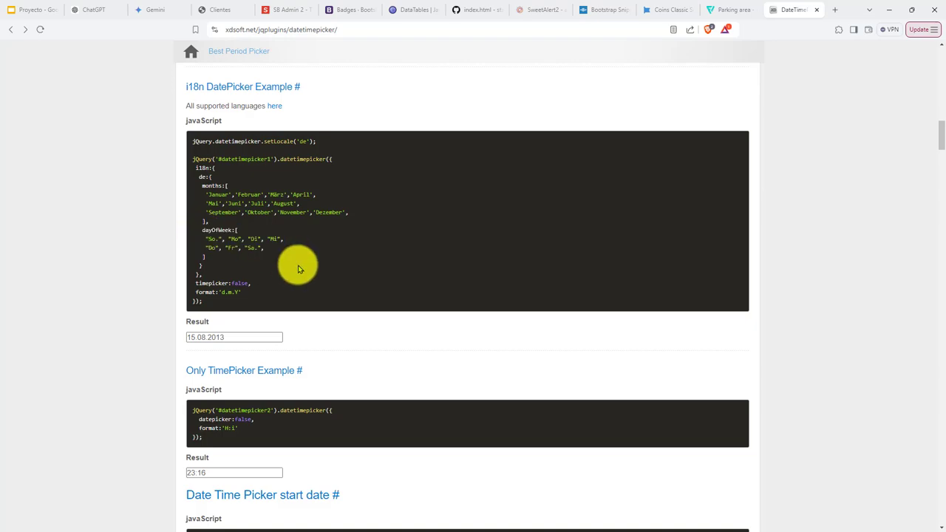
{"action": "left_click_drag", "start_coordinate": [212, 194], "coordinate": [247, 211]}
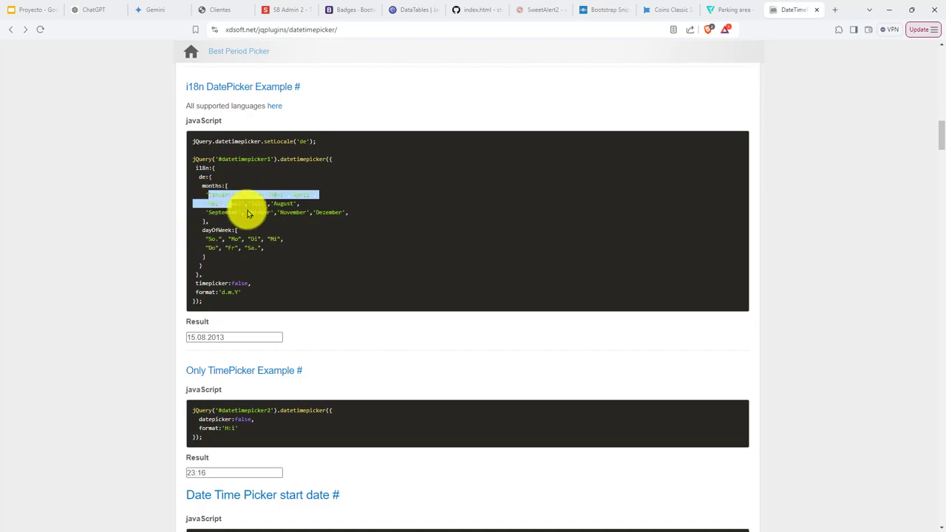
{"action": "left_click", "coordinate": [289, 238]}
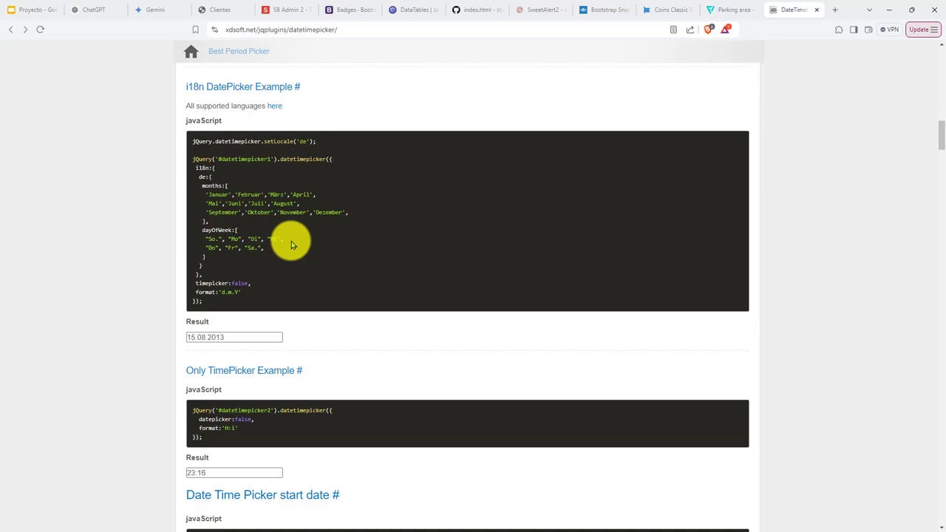
{"action": "left_click_drag", "start_coordinate": [209, 194], "coordinate": [340, 198]}
{"action": "left_click_drag", "start_coordinate": [318, 142], "coordinate": [192, 141]}
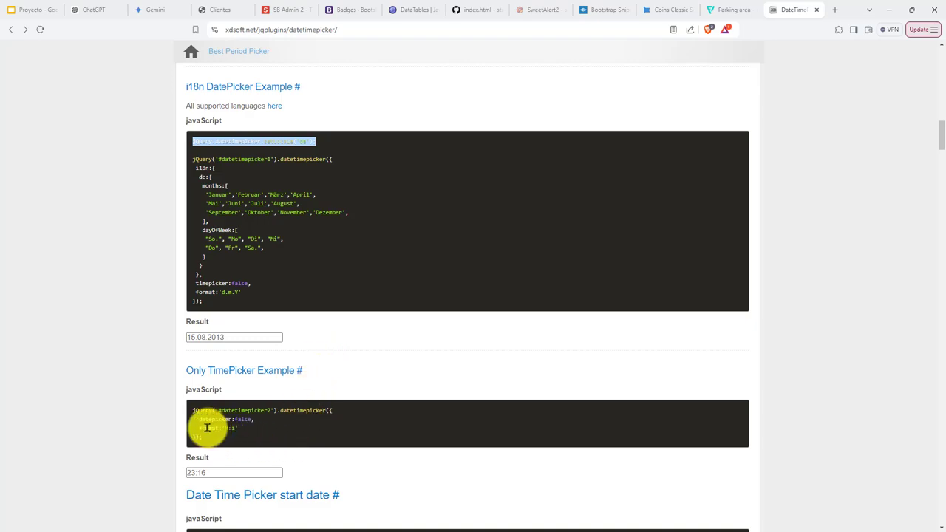
Examine the datepicker:false option in the Only TimePicker example and look on to the start date example
{"action": "left_click_drag", "start_coordinate": [197, 419], "coordinate": [255, 418]}
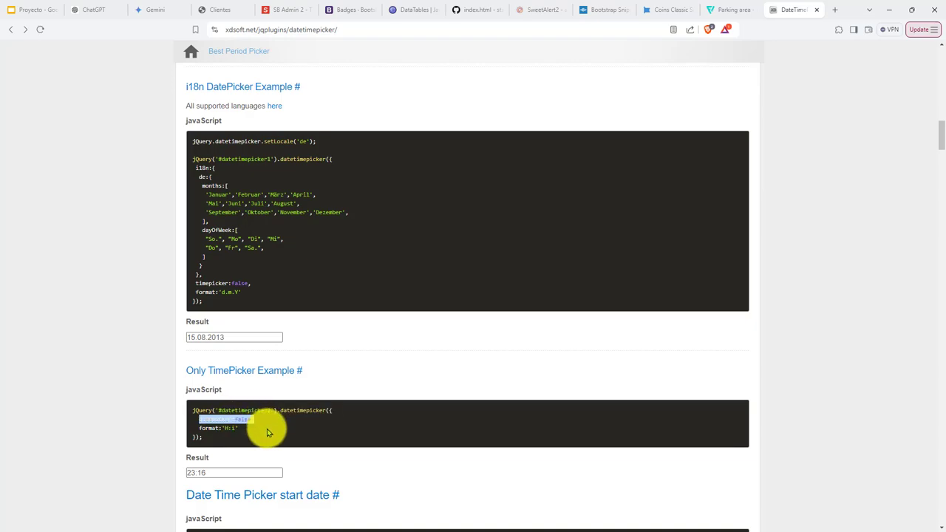
{"action": "left_click", "coordinate": [267, 429]}
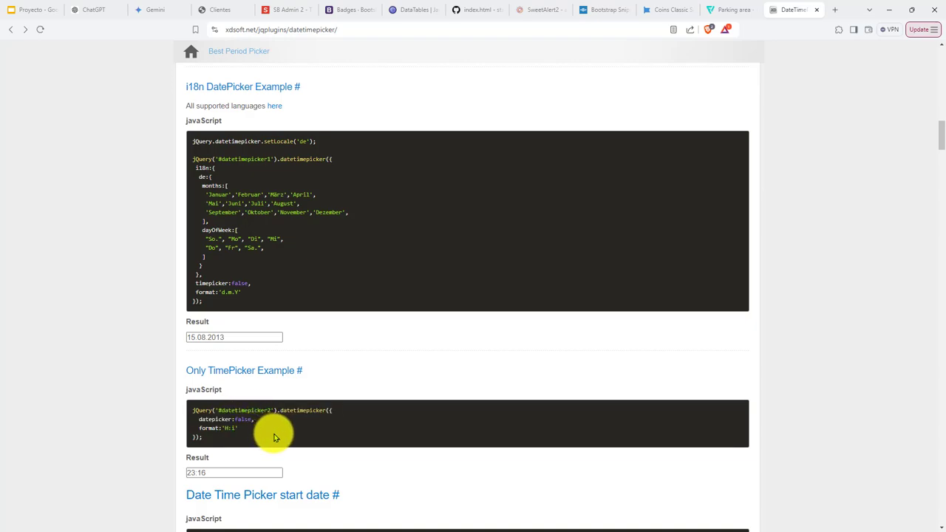
{"action": "scroll", "coordinate": [273, 437], "scroll_direction": "down", "scroll_amount": 2}
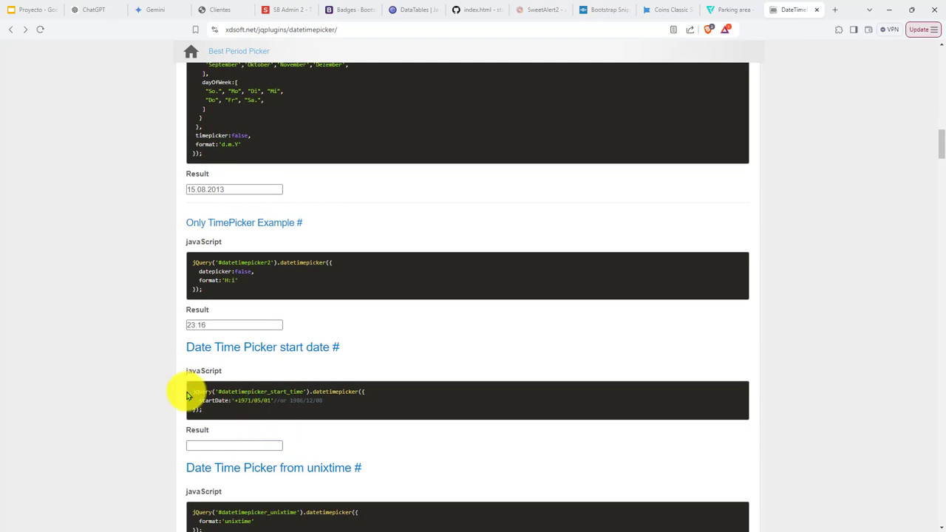
Examine the startDate option in the documentation's start date example and look on to the unixtime and inline examples
{"action": "left_click_drag", "start_coordinate": [197, 400], "coordinate": [260, 410]}
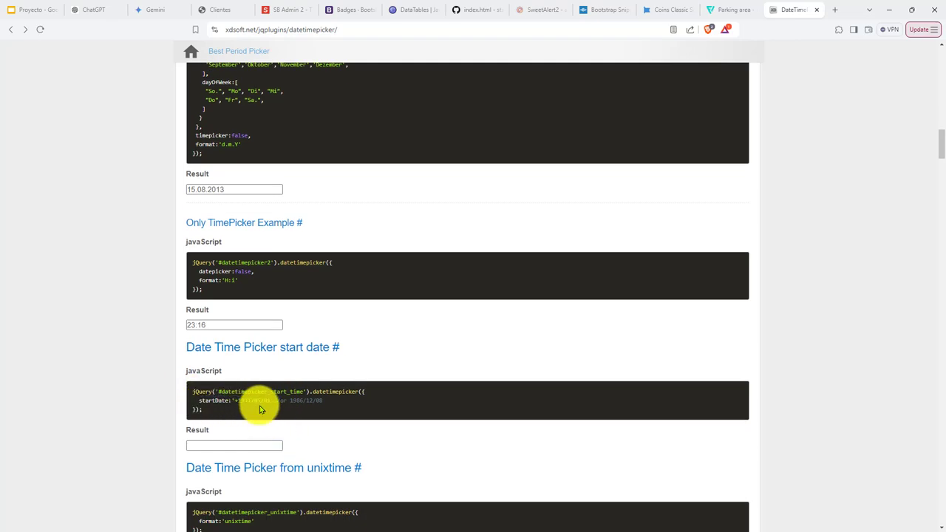
{"action": "scroll", "coordinate": [262, 414], "scroll_direction": "down", "scroll_amount": 3}
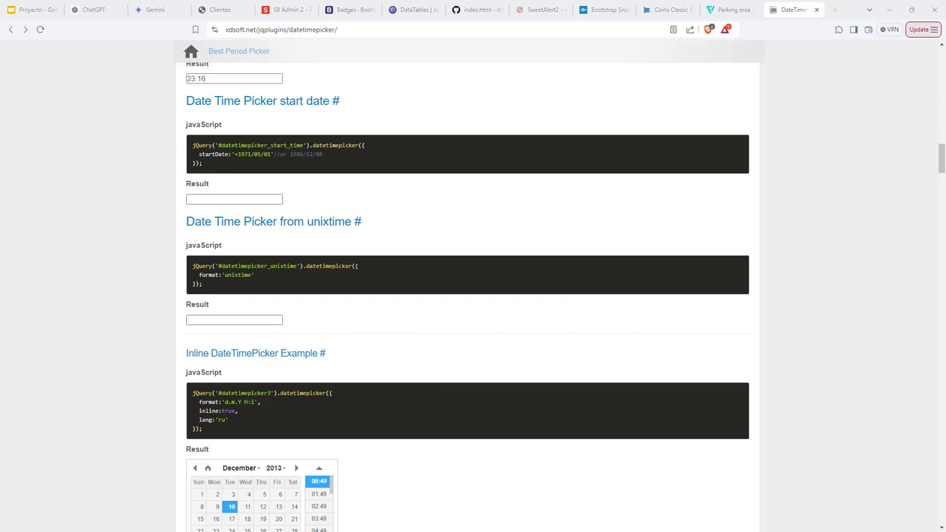
Switch to GitHub Desktop and commit jquery.datetimepicker.css and base.html to master, with a summary beginning "Inclusión del archivo CSS para el control de selección de fecha y hora"
{"action": "key", "text": "alt+Tab"}
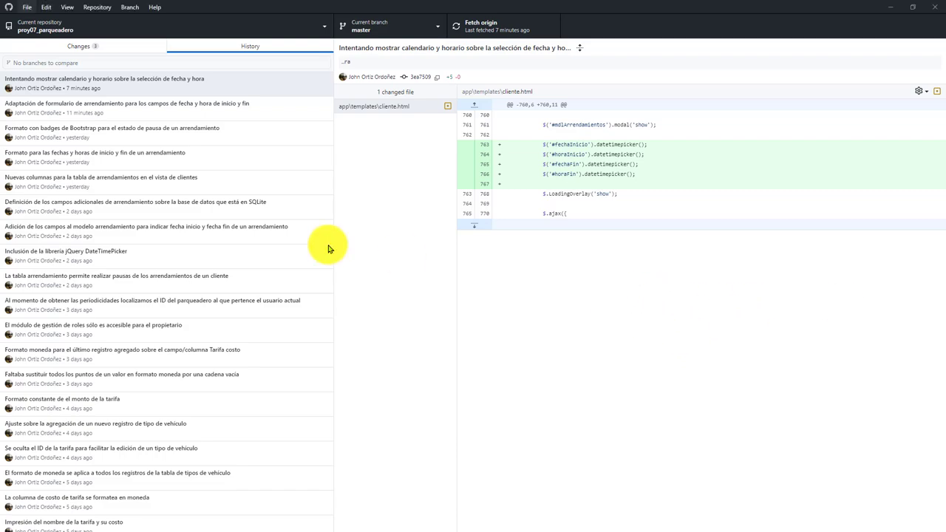
{"action": "left_click", "coordinate": [119, 46]}
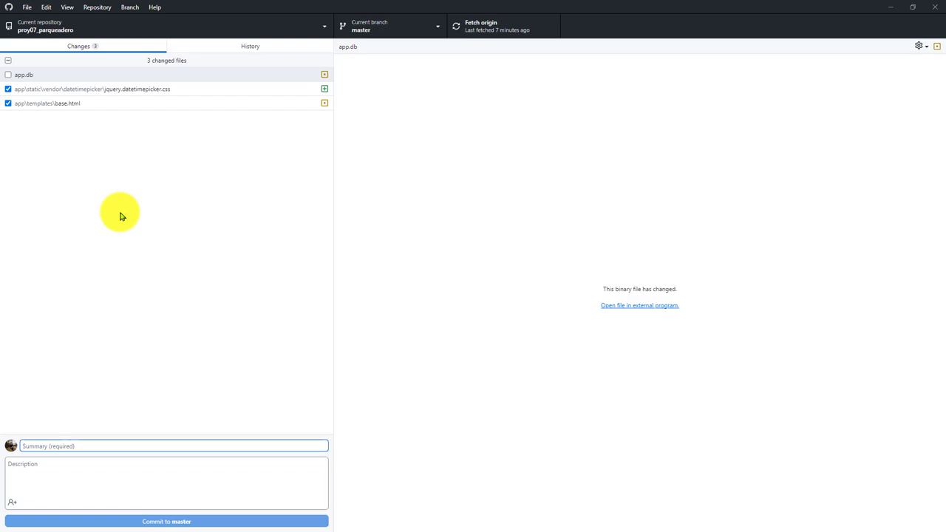
{"action": "type", "text": "Inc"}
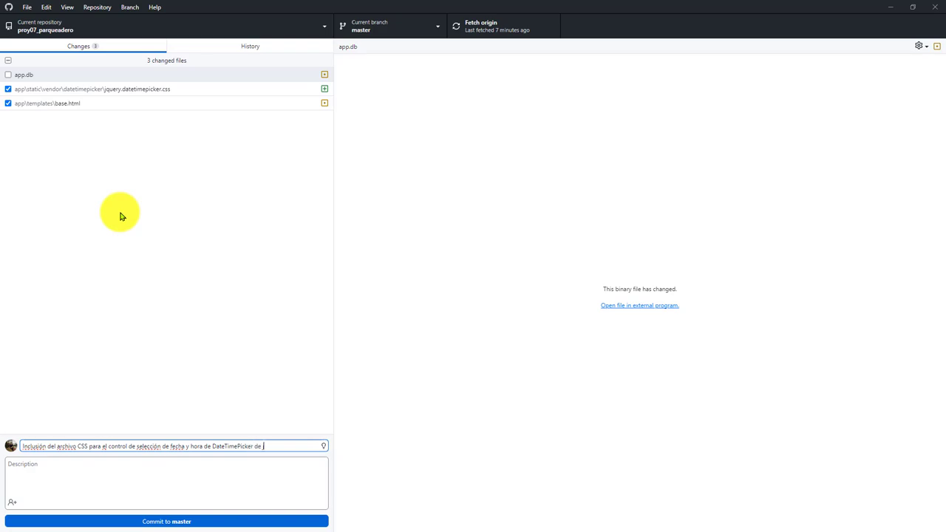
{"action": "key", "text": "ctrl+Return"}
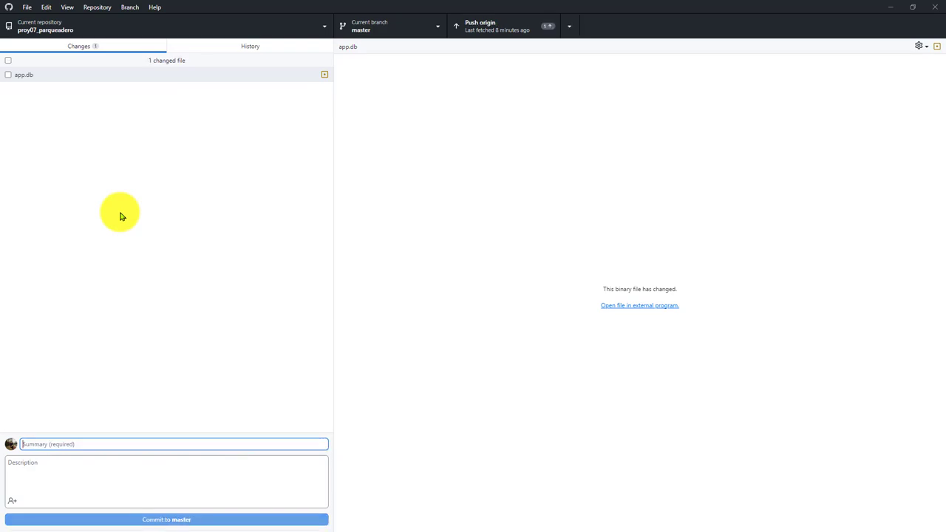
Return to the documentation in the browser and try out the Only TimePicker example by picking a time from its list
{"action": "key", "text": "alt+Tab"}
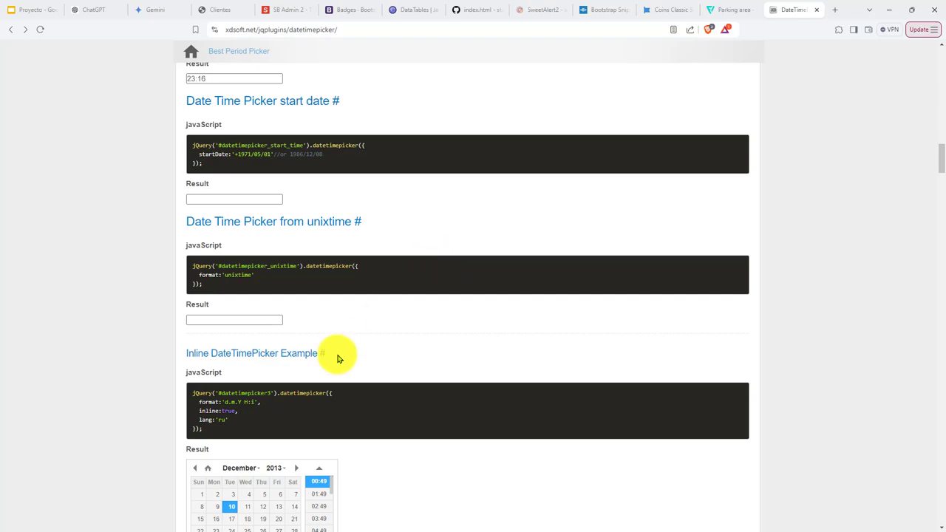
{"action": "scroll", "coordinate": [327, 370], "scroll_direction": "up", "scroll_amount": 3}
{"action": "scroll", "coordinate": [215, 355], "scroll_direction": "up", "scroll_amount": 1}
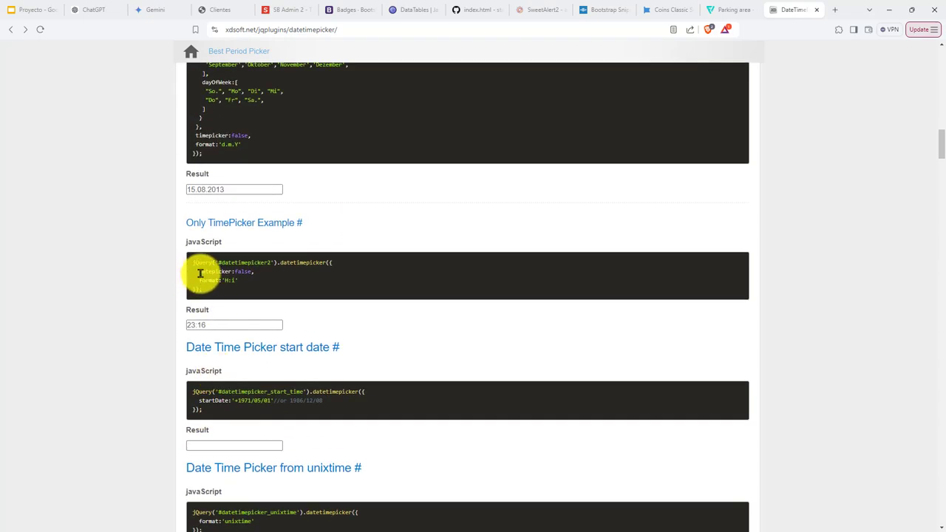
{"action": "left_click", "coordinate": [221, 326]}
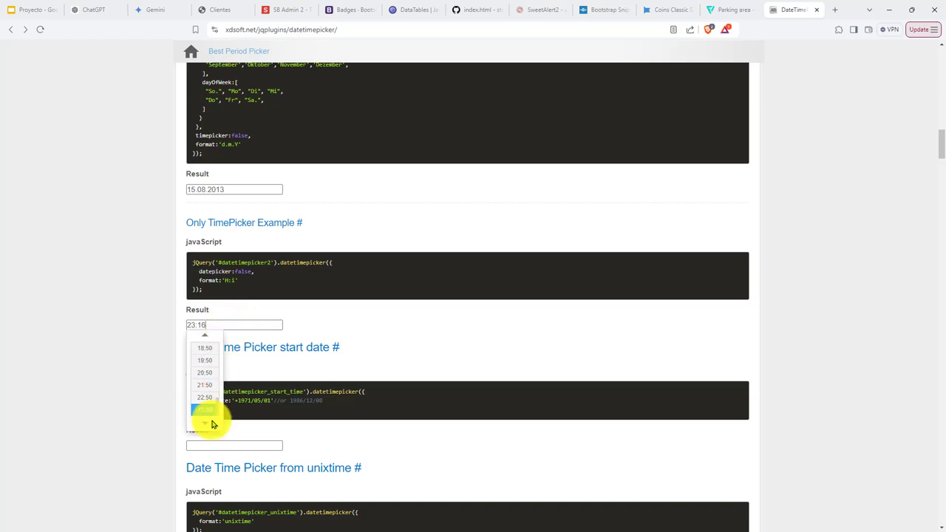
{"action": "left_click", "coordinate": [204, 385]}
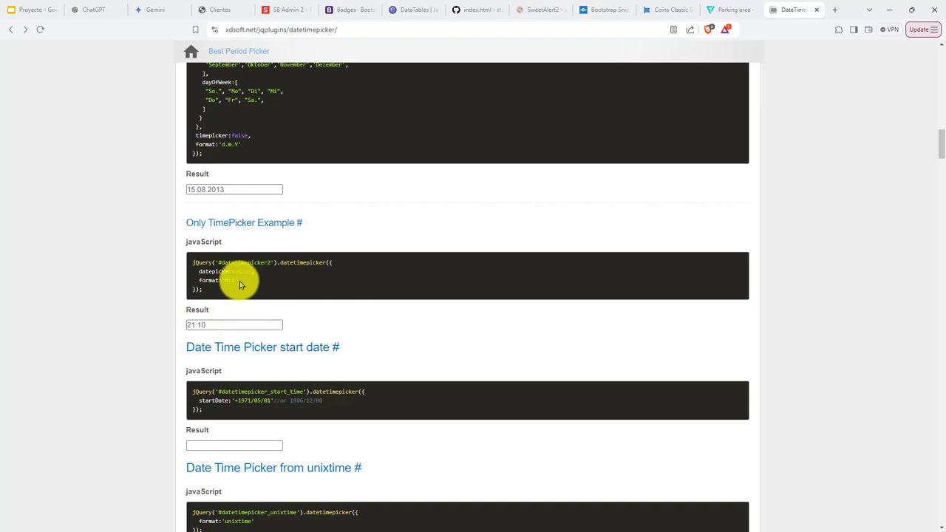
Copy the datepicker:false and format:'H:i' lines from the Only TimePicker example and go to the #horaInicio call in cliente.html in VS Code
{"action": "left_click_drag", "start_coordinate": [234, 279], "coordinate": [198, 271]}
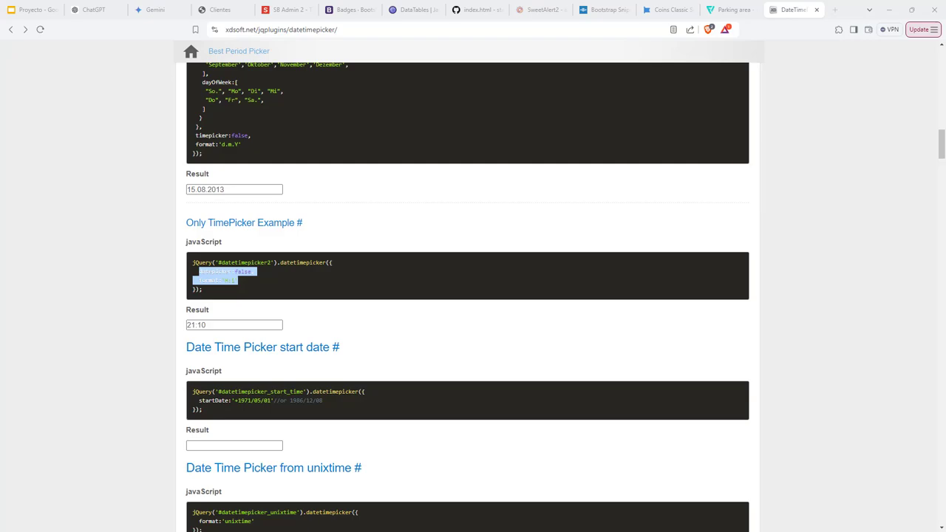
{"action": "key", "text": "alt+Tab"}
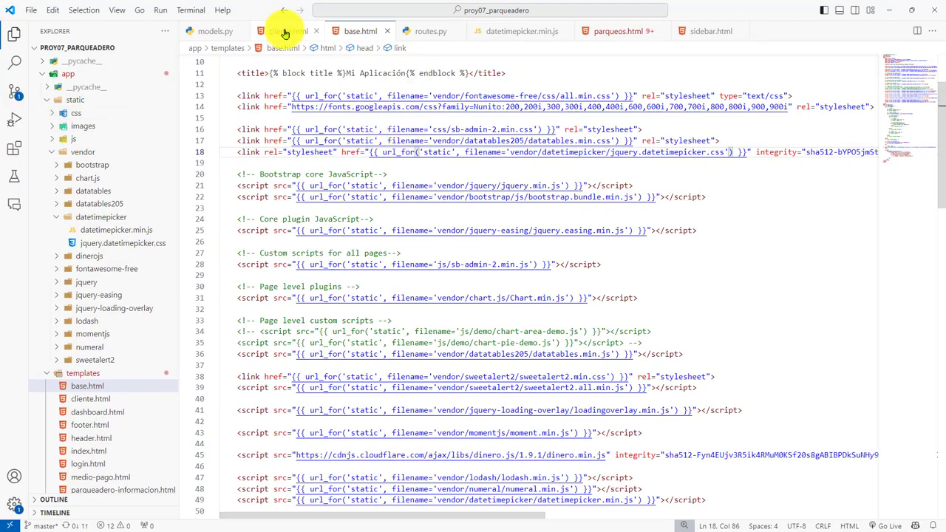
{"action": "left_click", "coordinate": [285, 31]}
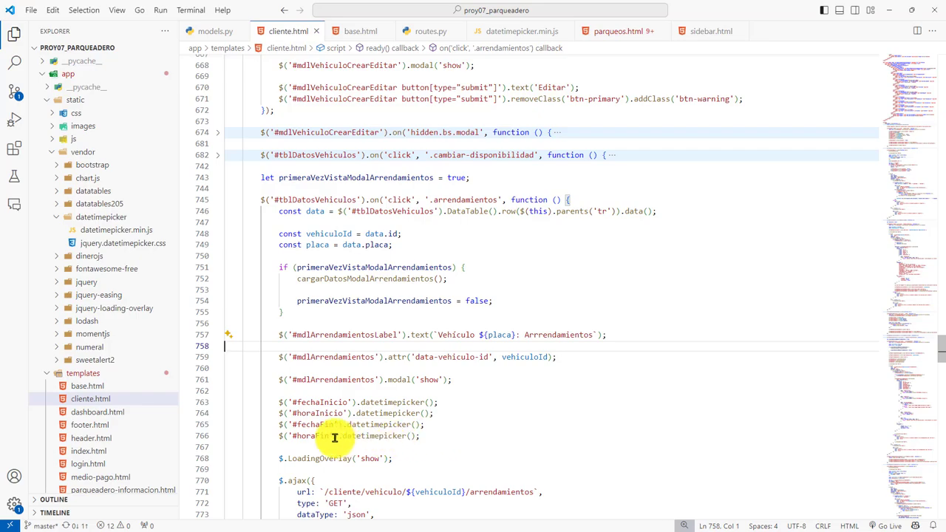
{"action": "left_click", "coordinate": [430, 414]}
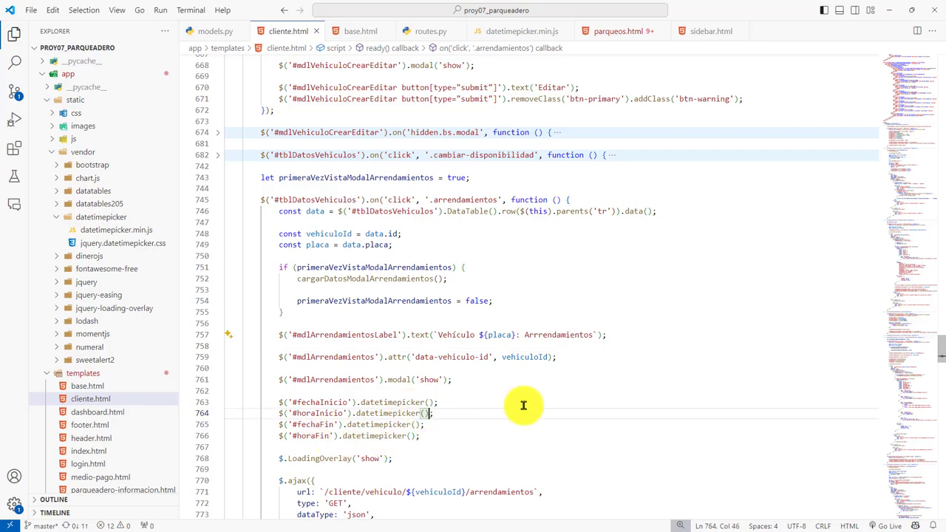
{"action": "type", "text": "{datepicker:false,   format:'H:i'}"}
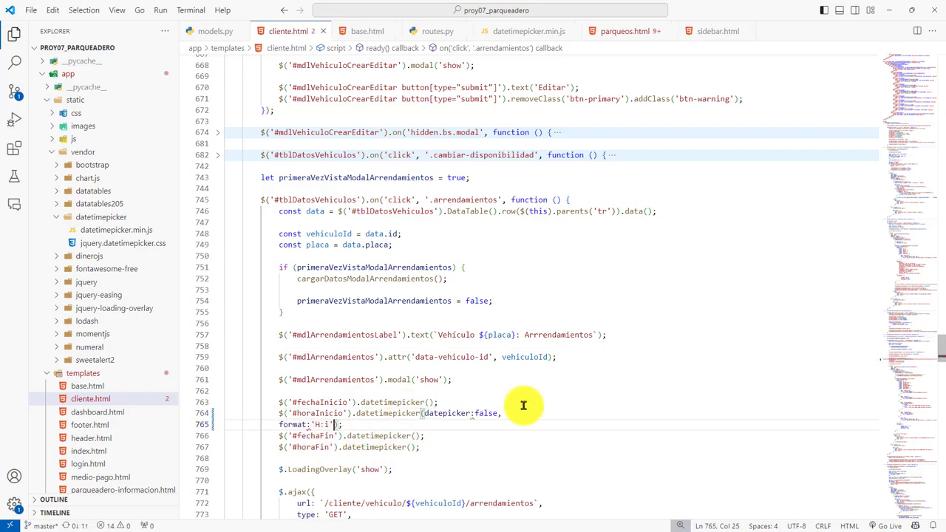
{"action": "key", "text": "ctrl+z"}
{"action": "type", "text": "{}"}
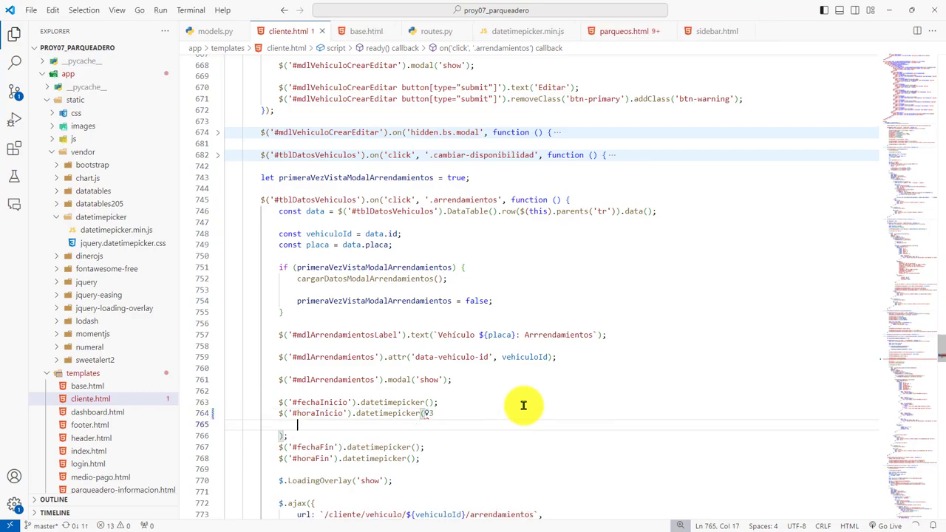
{"action": "key", "text": "BackSpace"}
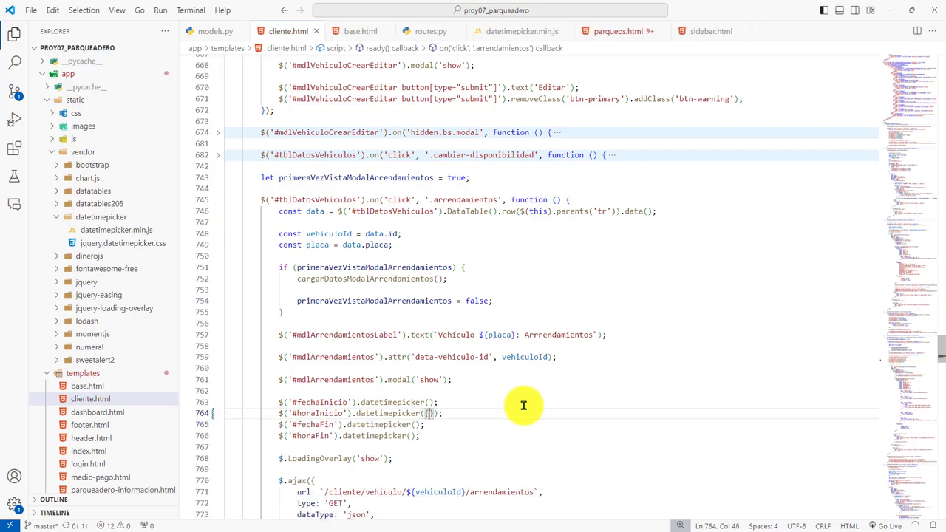
Pass an options object with datepicker:false and format:'H:i' to the #horaInicio datetimepicker and align the format line's indentation
{"action": "type", "text": "{ datepicker:false, format:'H:i' }"}
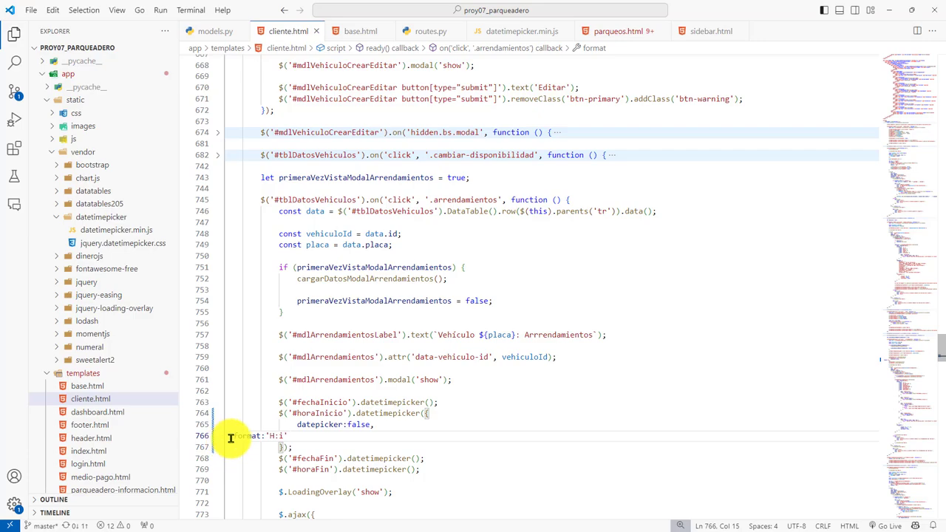
{"action": "left_click", "coordinate": [232, 436]}
{"action": "key", "text": "Tab"}
{"action": "key", "text": "Tab"}
{"action": "key", "text": "Tab"}
{"action": "key", "text": "Tab"}
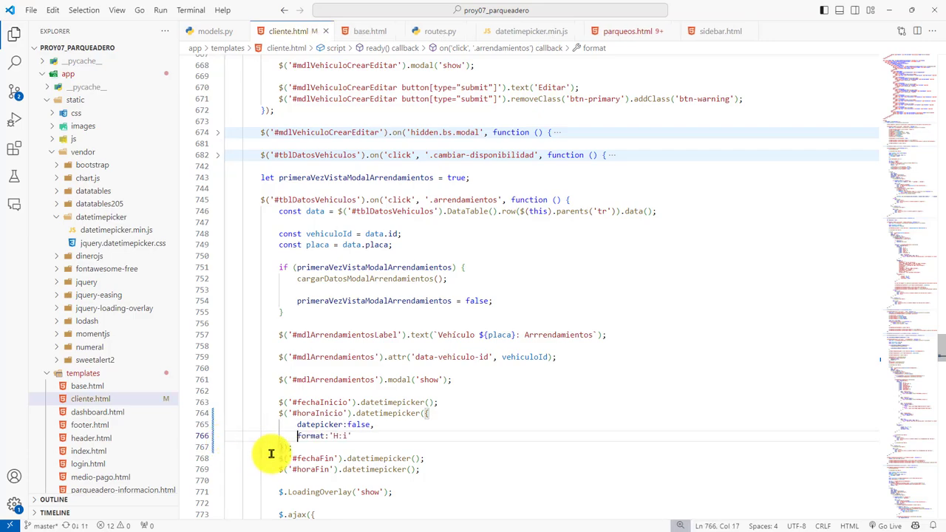
Copy the #horaInicio options object, with datepicker:false and format:'H:i', into the #horaFin datetimepicker call
{"action": "left_click", "coordinate": [282, 449]}
{"action": "left_click_drag", "start_coordinate": [283, 448], "coordinate": [429, 413]}
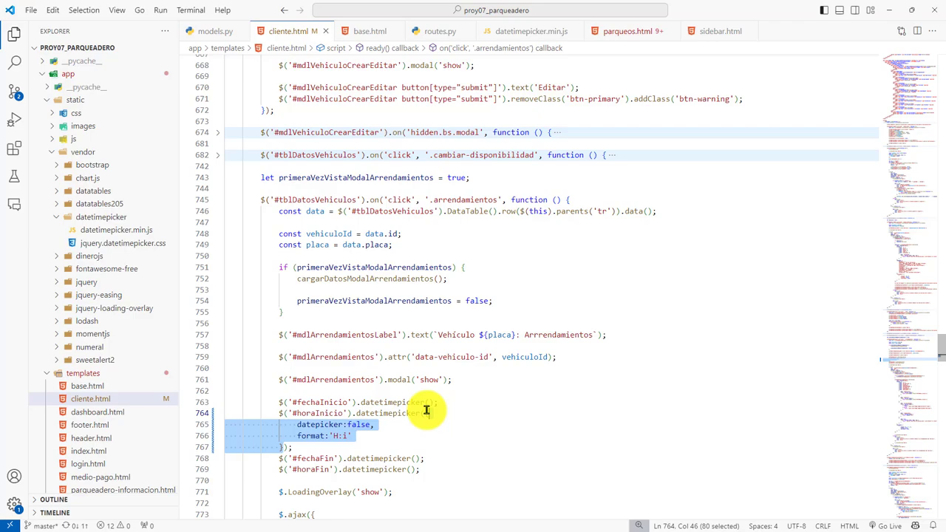
{"action": "left_click", "coordinate": [411, 471]}
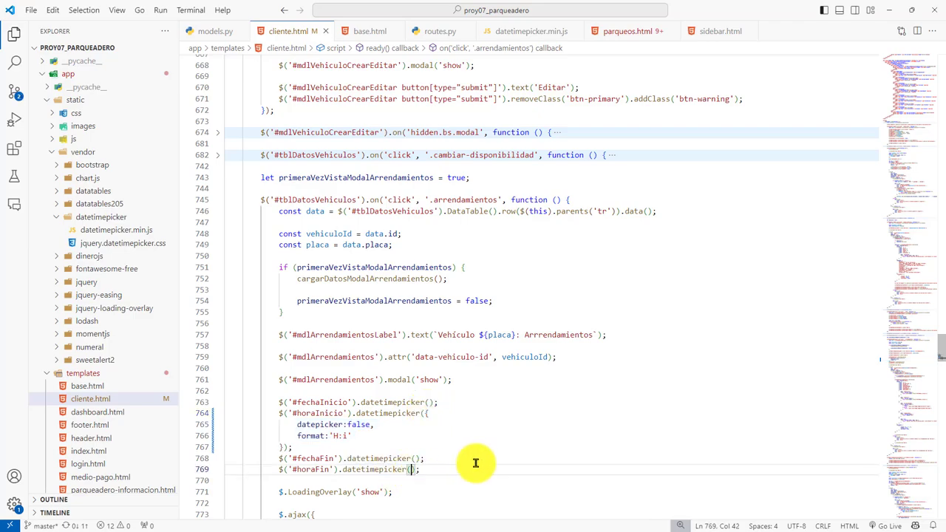
{"action": "type", "text": "{     datepicker:false,     format:'H:i' }"}
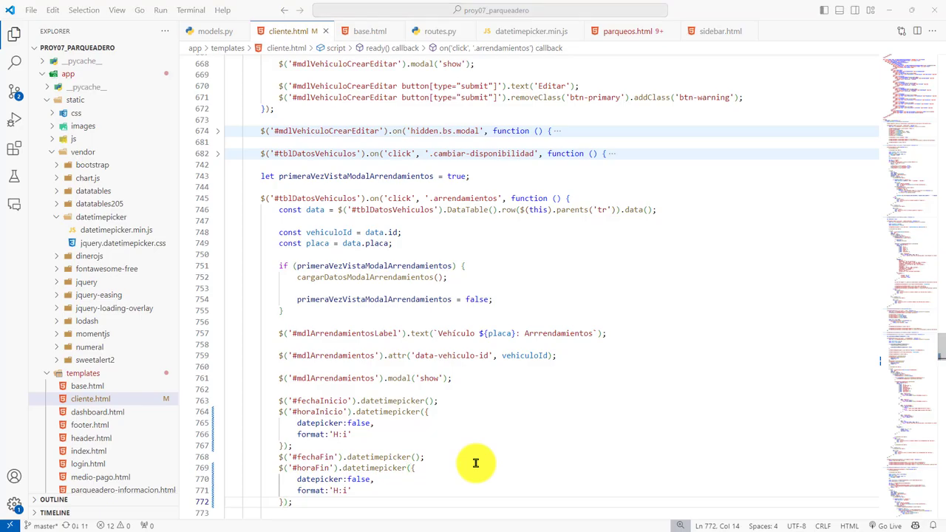
Switch to the browser, reload the Clientes page and open the Crear arrendamiento form for the first customer's vehicle
{"action": "key", "text": "alt+Tab"}
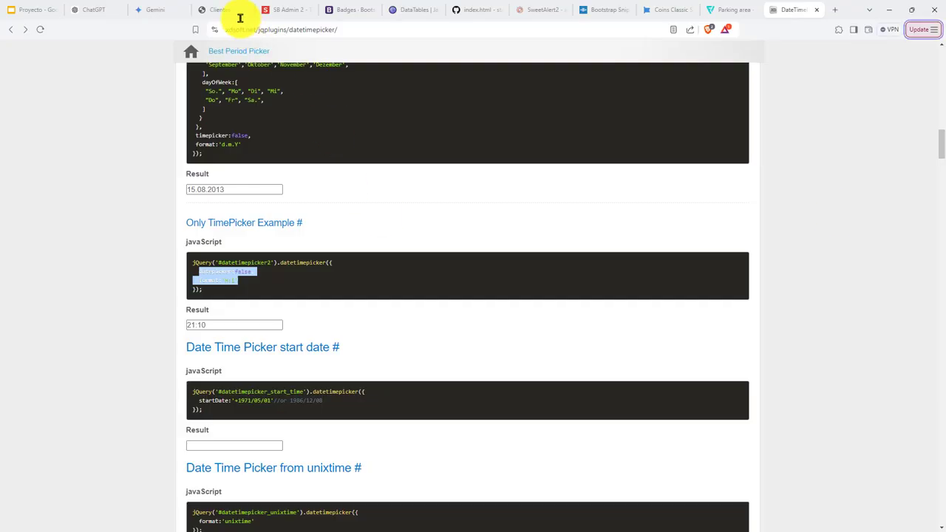
{"action": "left_click", "coordinate": [218, 9]}
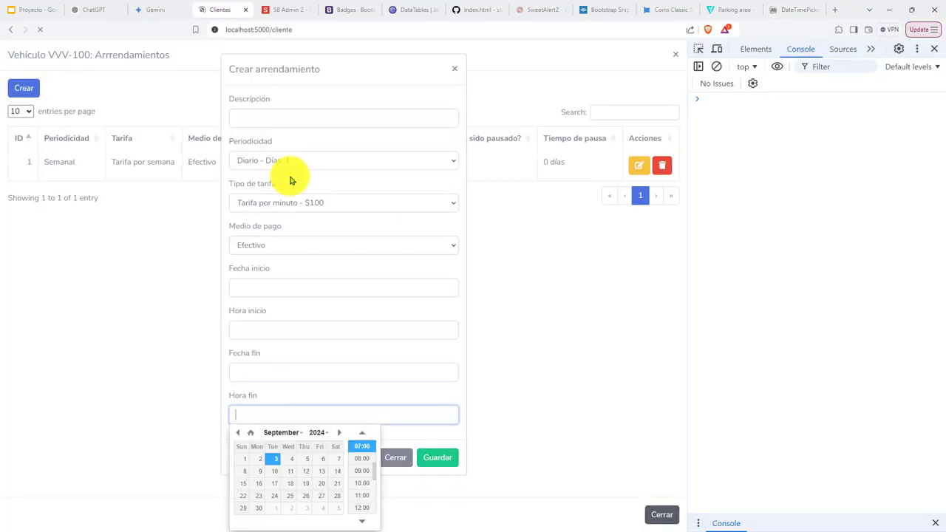
{"action": "left_click", "coordinate": [620, 228]}
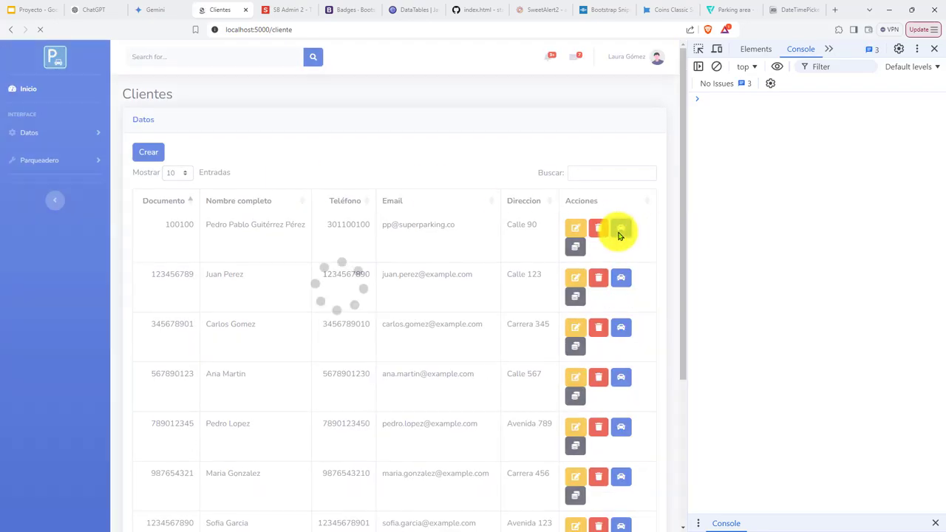
{"action": "left_click", "coordinate": [506, 167]}
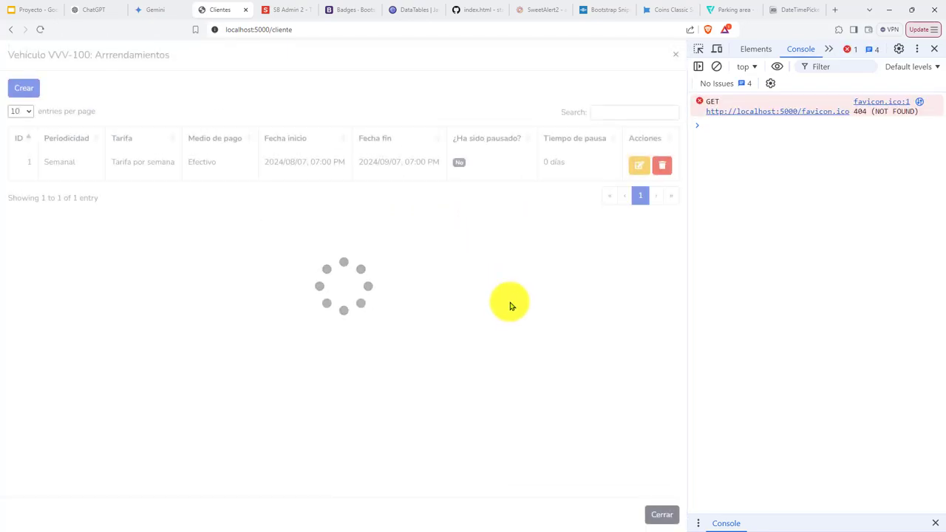
{"action": "left_click", "coordinate": [22, 88]}
Test the time-only pickers by choosing 09:00 as Hora inicio and 11:00 as Hora fin
{"action": "left_click", "coordinate": [298, 323]}
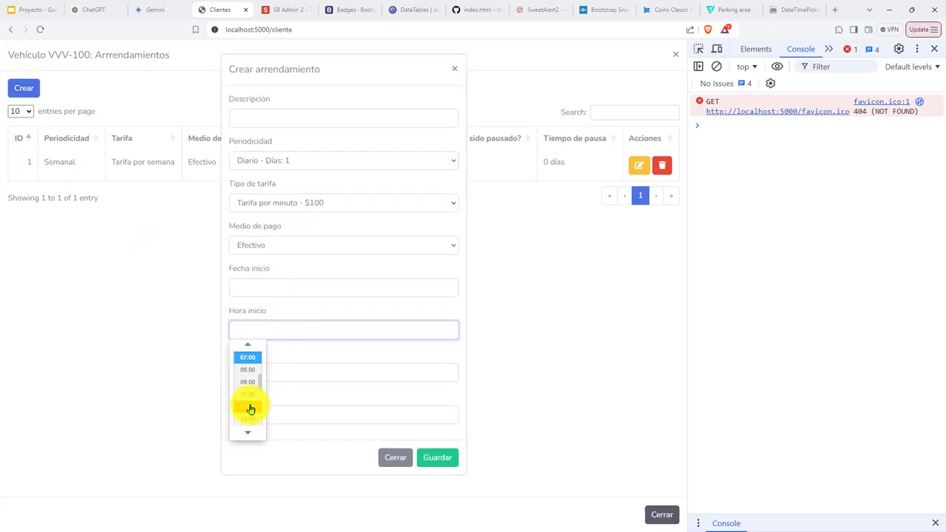
{"action": "left_click", "coordinate": [239, 385]}
{"action": "left_click", "coordinate": [270, 416]}
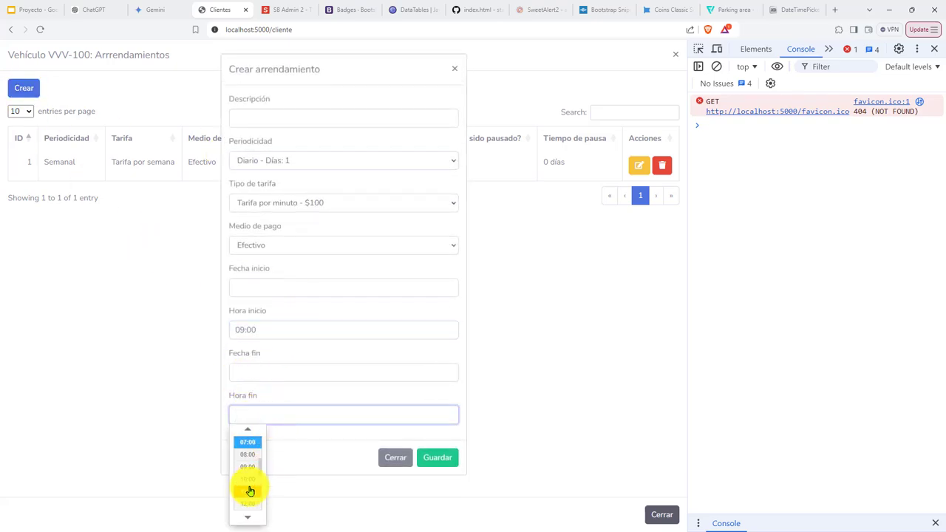
{"action": "left_click", "coordinate": [247, 491]}
Review the datetimepicker calls in cliente.html in VS Code, and return to the DateTimePicker documentation in the browser
{"action": "key", "text": "alt+Tab"}
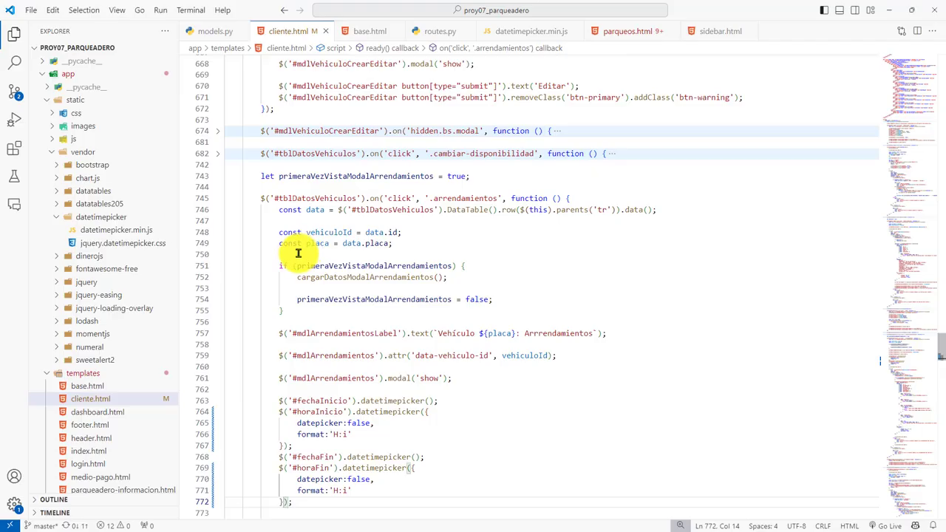
{"action": "scroll", "coordinate": [376, 313], "scroll_direction": "down", "scroll_amount": 5}
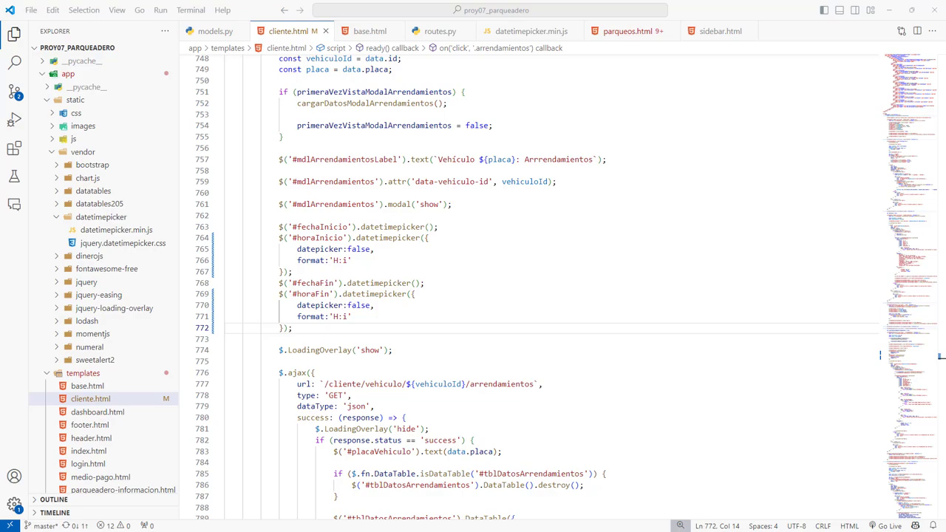
{"action": "key", "text": "alt+Tab"}
{"action": "left_click", "coordinate": [791, 10]}
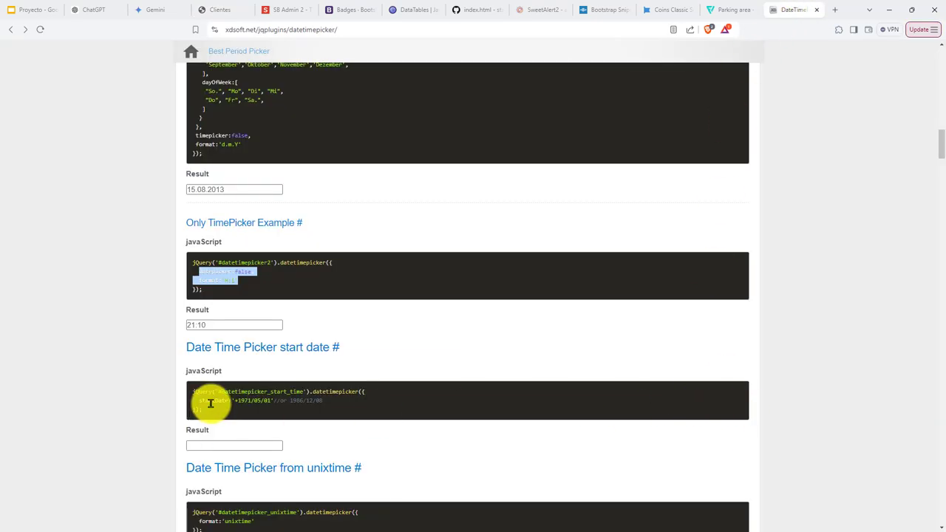
Try out the start date example's picker by choosing 07:51, and reopen its calendar to look at the date and time selection
{"action": "left_click", "coordinate": [233, 445]}
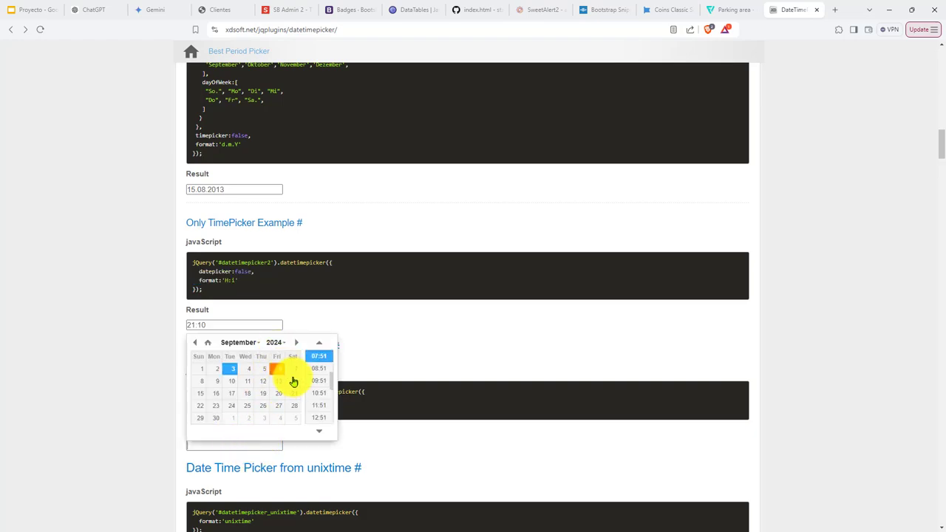
{"action": "left_click", "coordinate": [318, 356]}
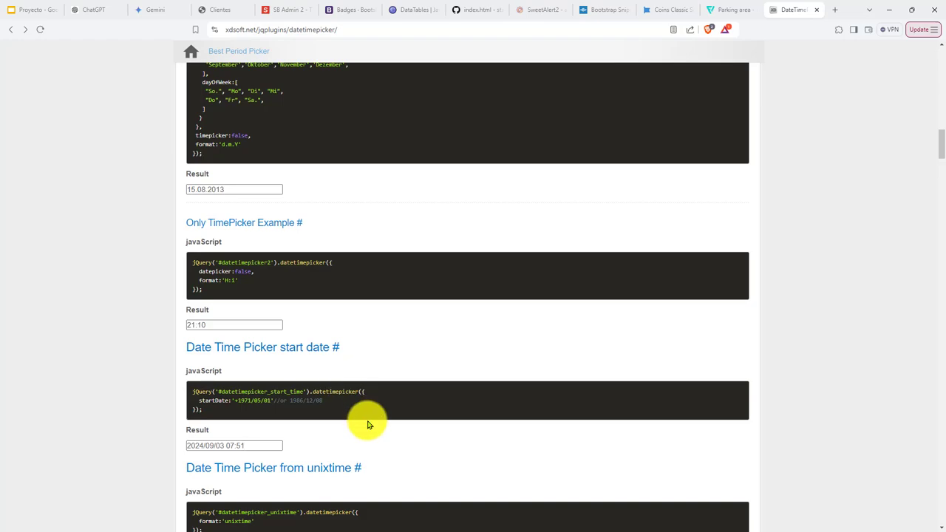
{"action": "left_click", "coordinate": [250, 447]}
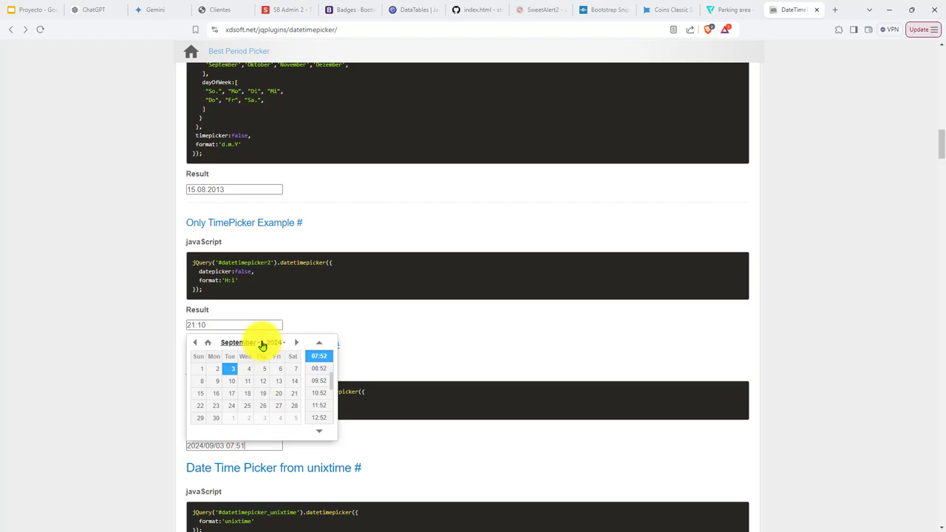
{"action": "left_click", "coordinate": [455, 463]}
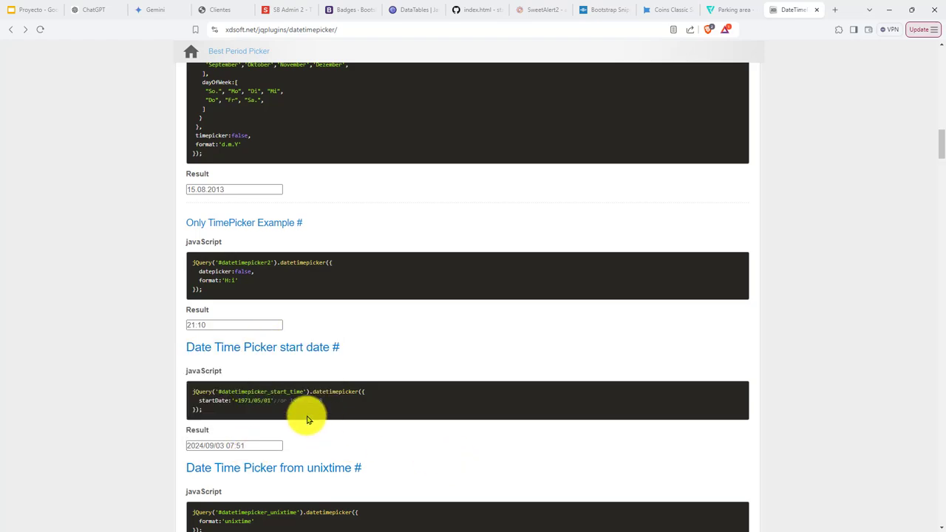
Copy the start date example's options object from the documentation into the #fechaFin datetimepicker call in cliente.html, and format the code
{"action": "triple_click", "coordinate": [363, 399]}
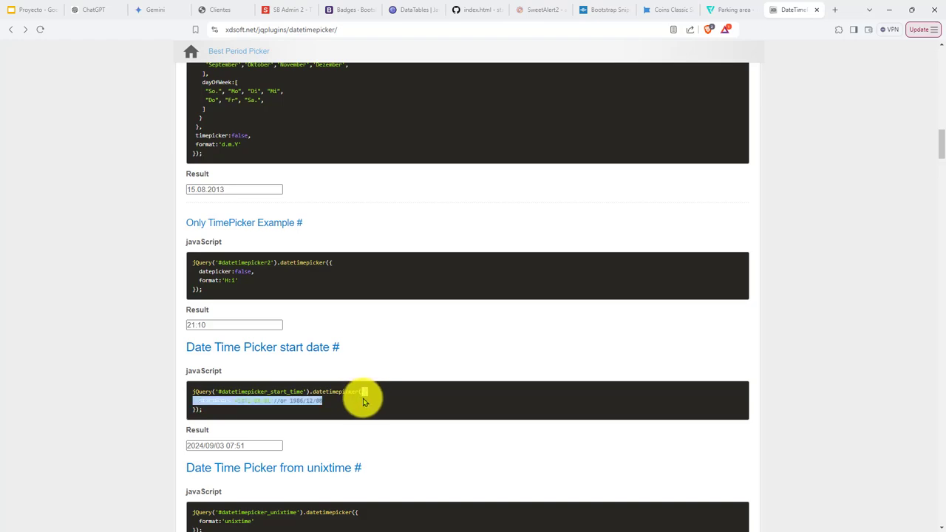
{"action": "left_click", "coordinate": [361, 387]}
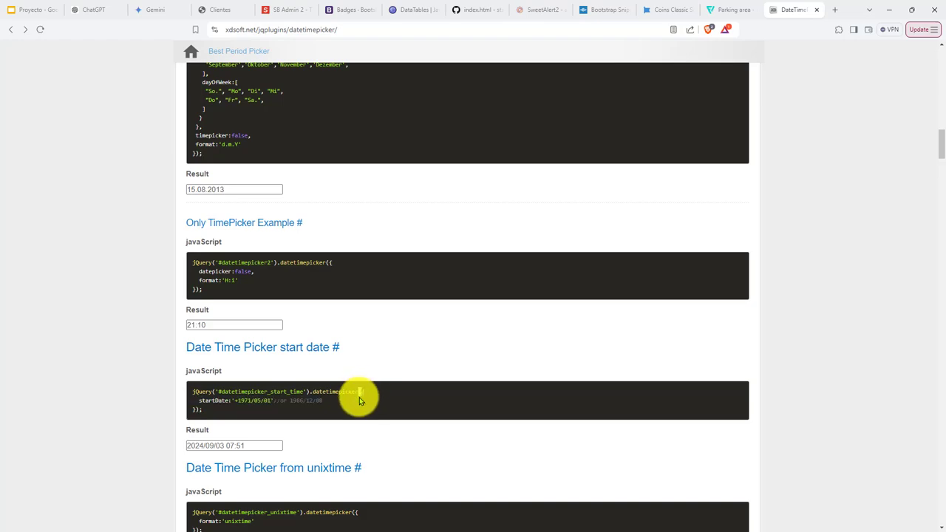
{"action": "left_click_drag", "start_coordinate": [360, 400], "coordinate": [245, 429]}
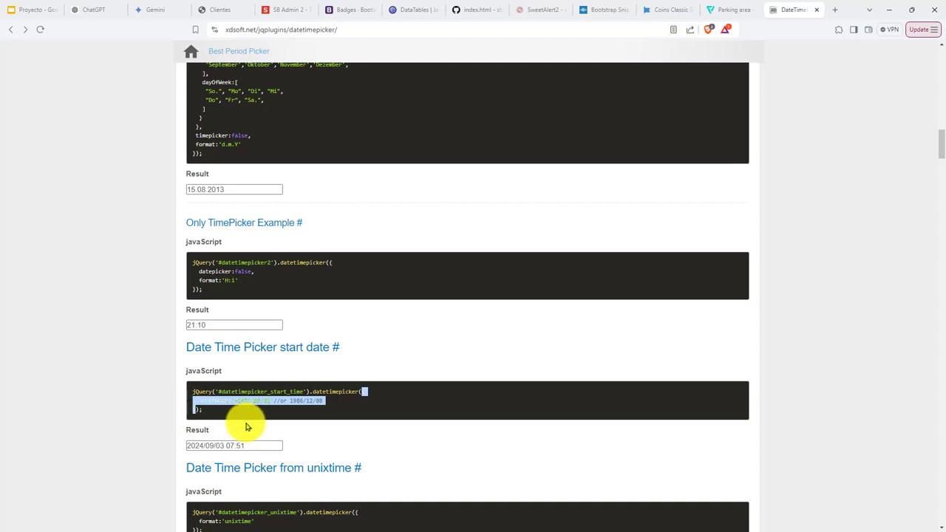
{"action": "key", "text": "alt+Tab"}
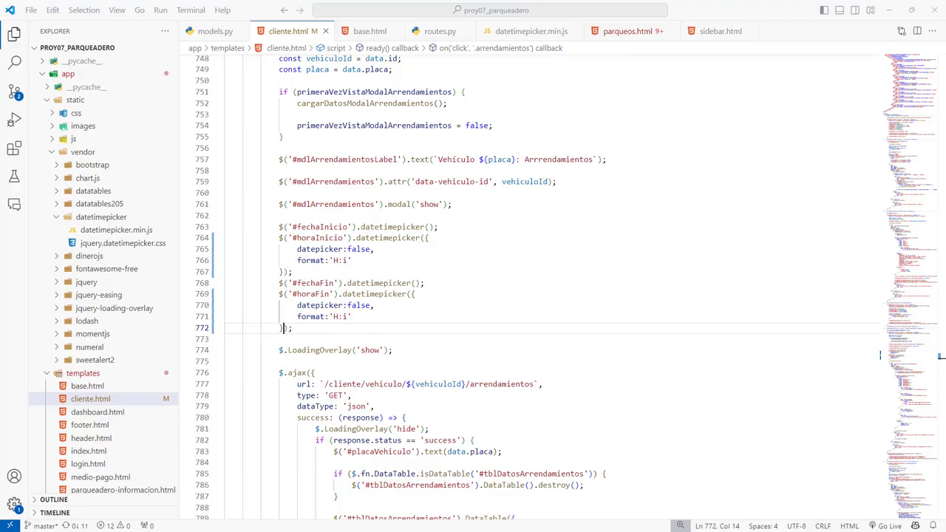
{"action": "left_click", "coordinate": [440, 284]}
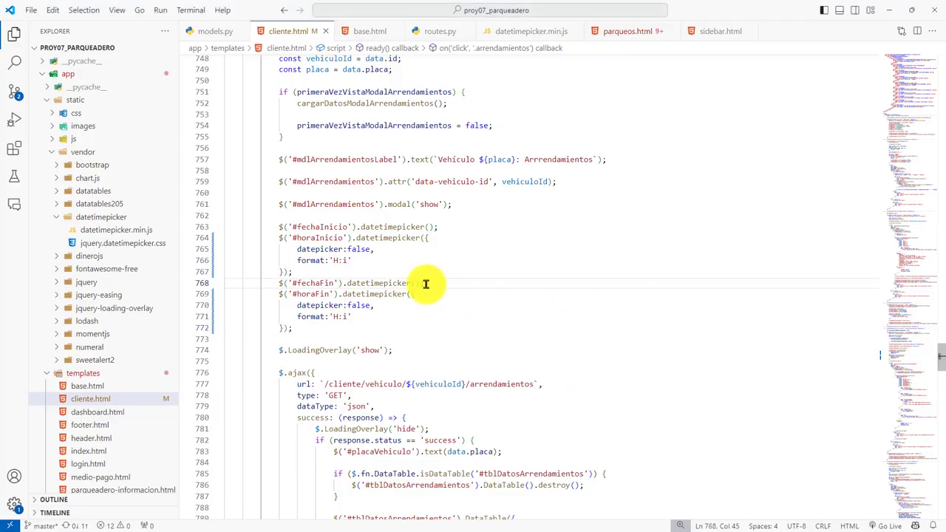
{"action": "type", "text": "{ startDate:'+1971/05/01'//or 1986/12/08 }"}
{"action": "key", "text": "shift+alt+f"}
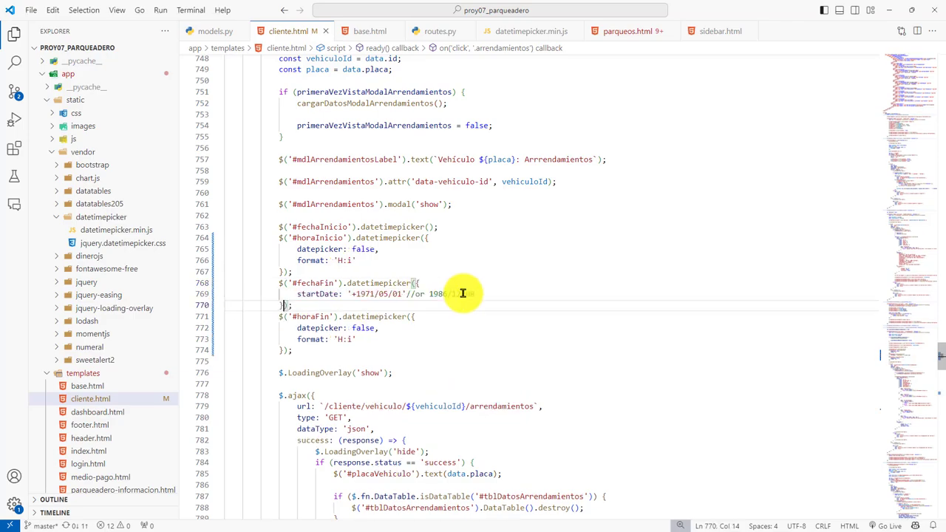
{"action": "left_click", "coordinate": [474, 317]}
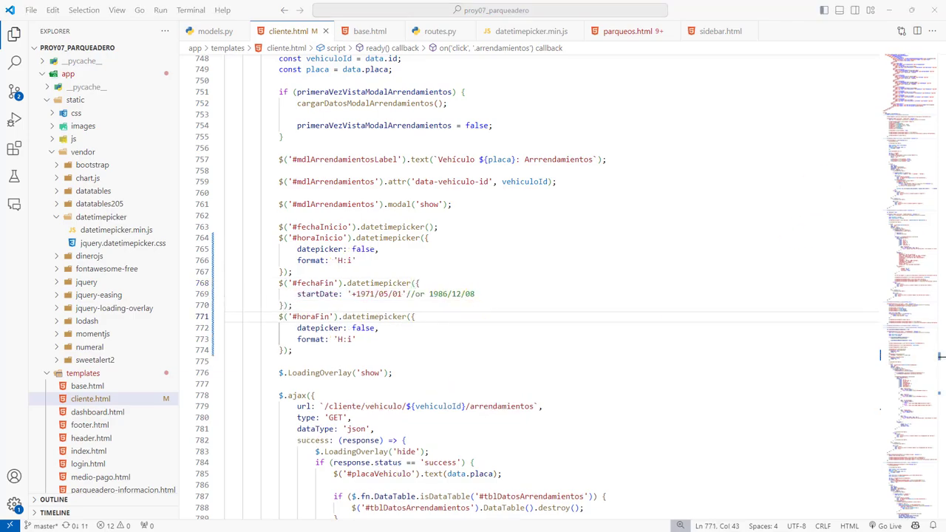
Switch to the Clientes page in the browser and open the Crear arrendamiento form for the first customer's vehicle
{"action": "key", "text": "alt+Tab"}
{"action": "left_click", "coordinate": [211, 10]}
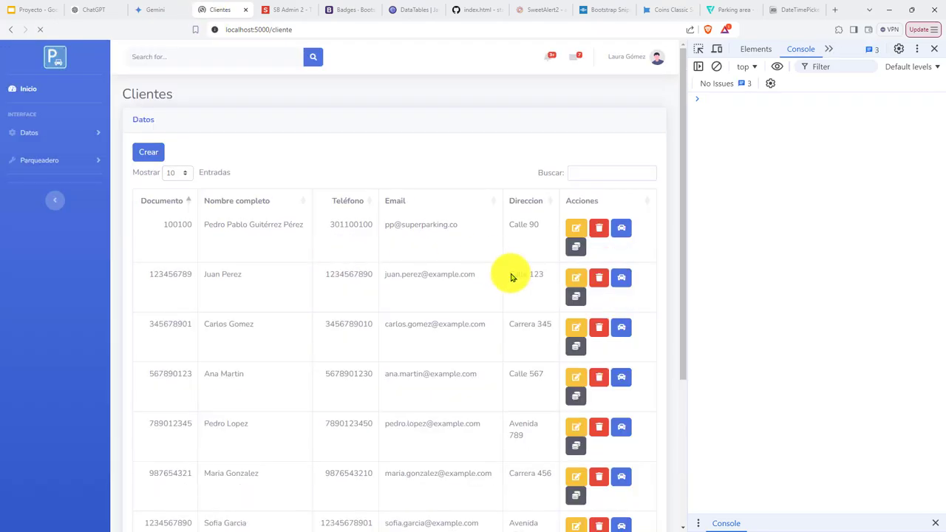
{"action": "left_click", "coordinate": [622, 228]}
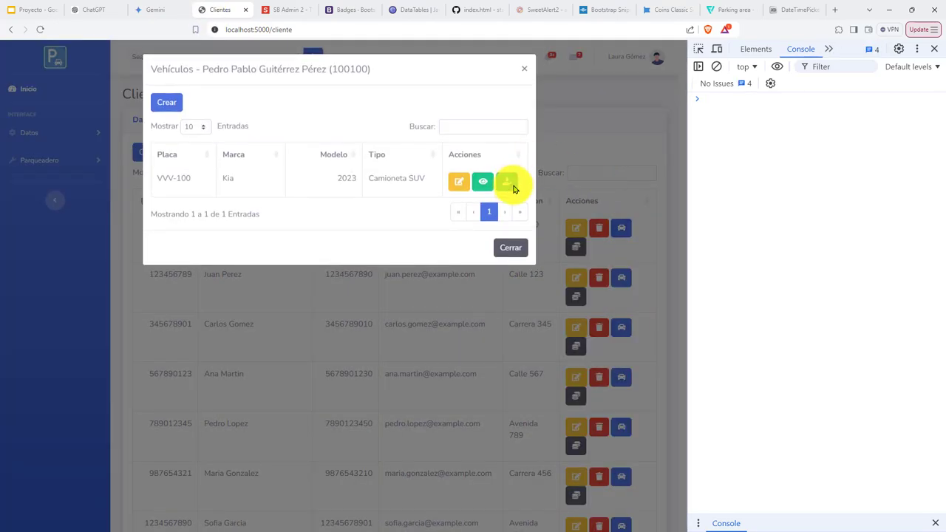
{"action": "left_click", "coordinate": [509, 184]}
{"action": "left_click", "coordinate": [24, 88]}
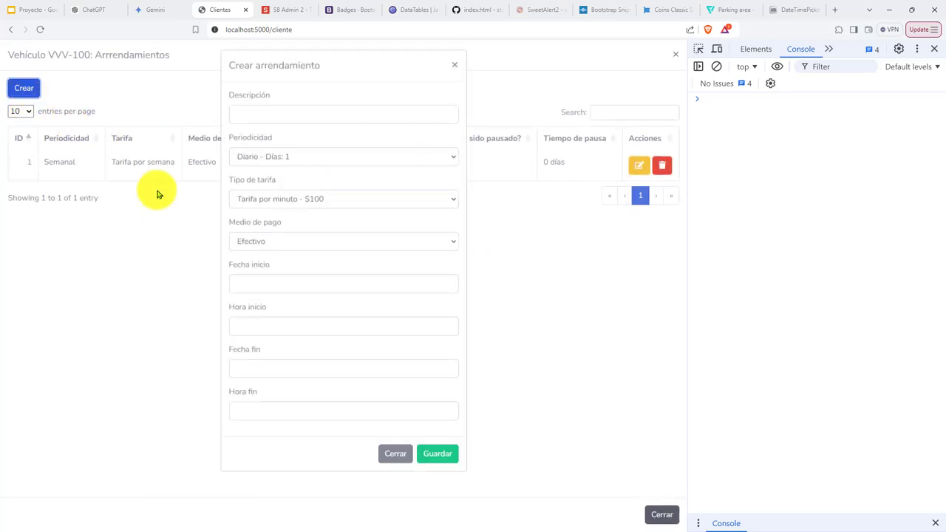
Check the Hora inicio picker and test the Fecha inicio picker by choosing September 3, 2024
{"action": "left_click", "coordinate": [288, 327]}
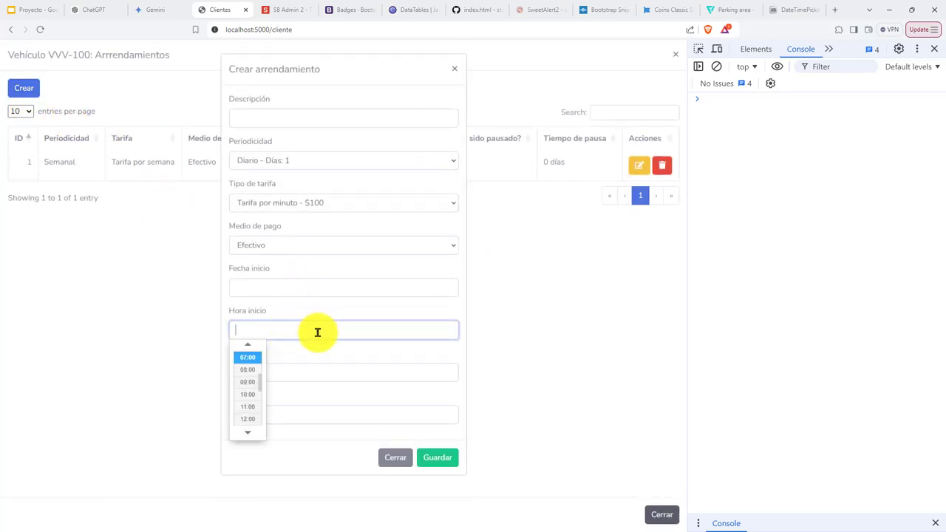
{"action": "left_click", "coordinate": [309, 287]}
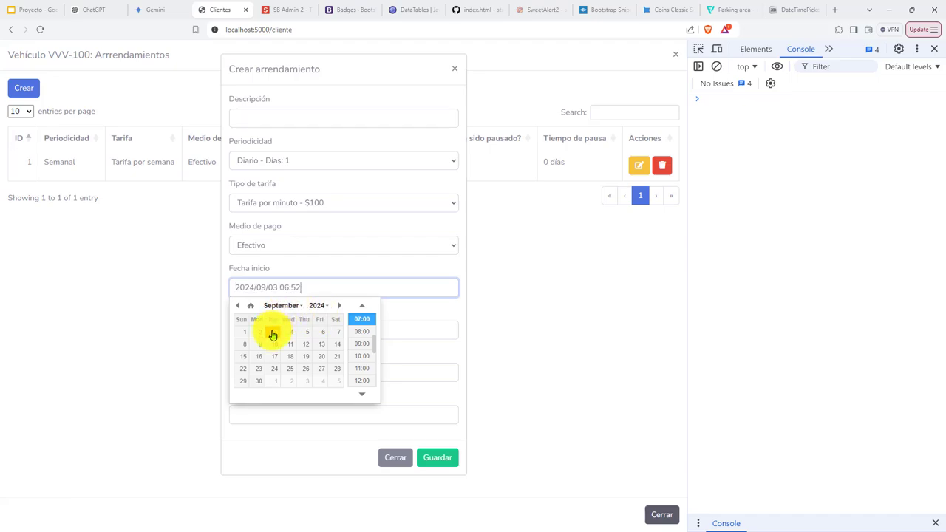
{"action": "left_click", "coordinate": [402, 309]}
{"action": "left_click", "coordinate": [309, 288]}
{"action": "left_click", "coordinate": [433, 271]}
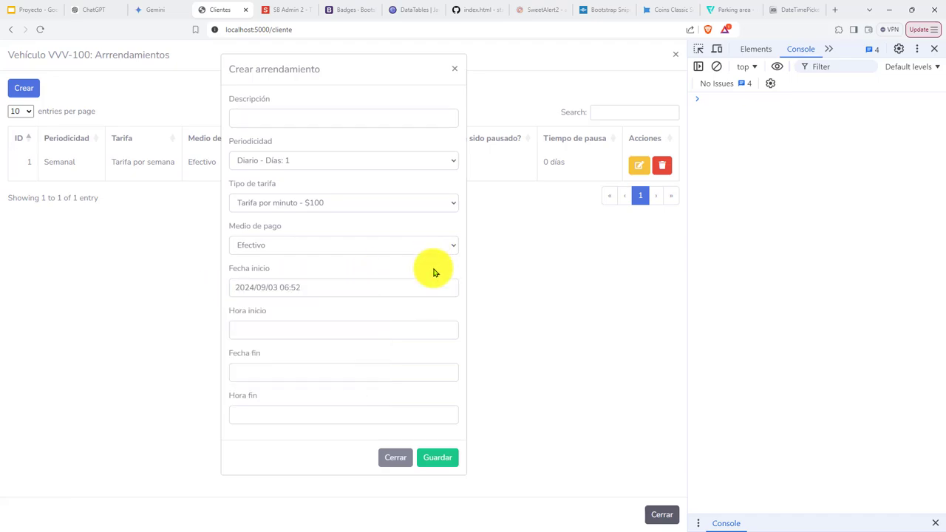
Return to the DateTimePicker documentation and copy the timepicker:false and format:'d.m.Y' options from the setLocale('de') example
{"action": "key", "text": "alt+Tab"}
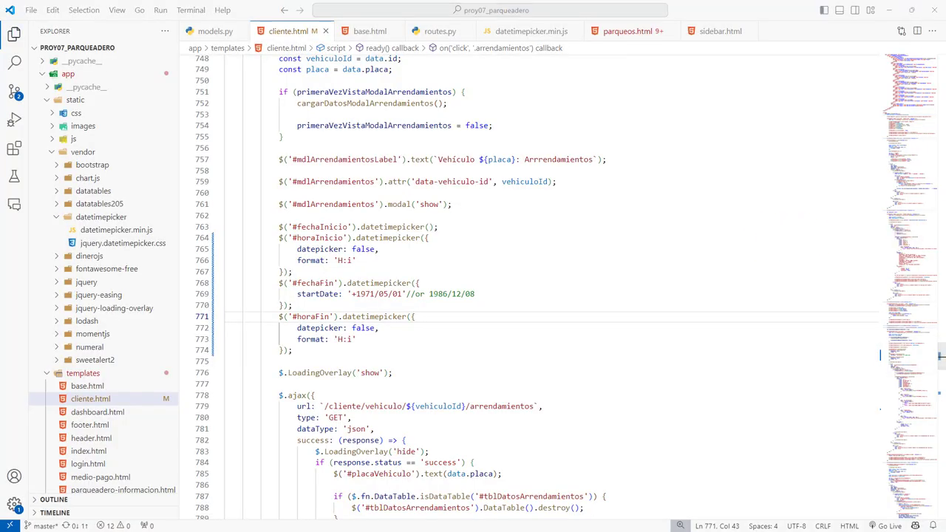
{"action": "key", "text": "alt+Tab"}
{"action": "left_click", "coordinate": [787, 9]}
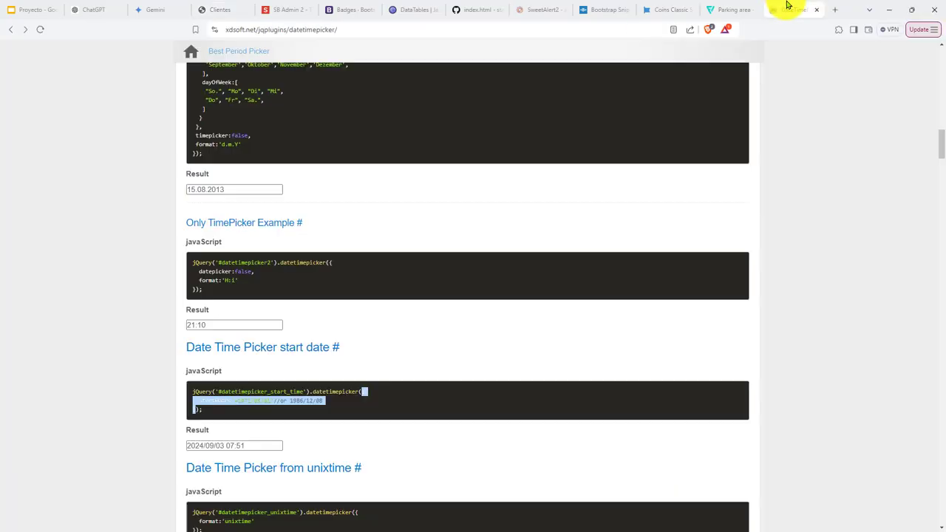
{"action": "left_click", "coordinate": [400, 370]}
{"action": "scroll", "coordinate": [405, 369], "scroll_direction": "up", "scroll_amount": 3}
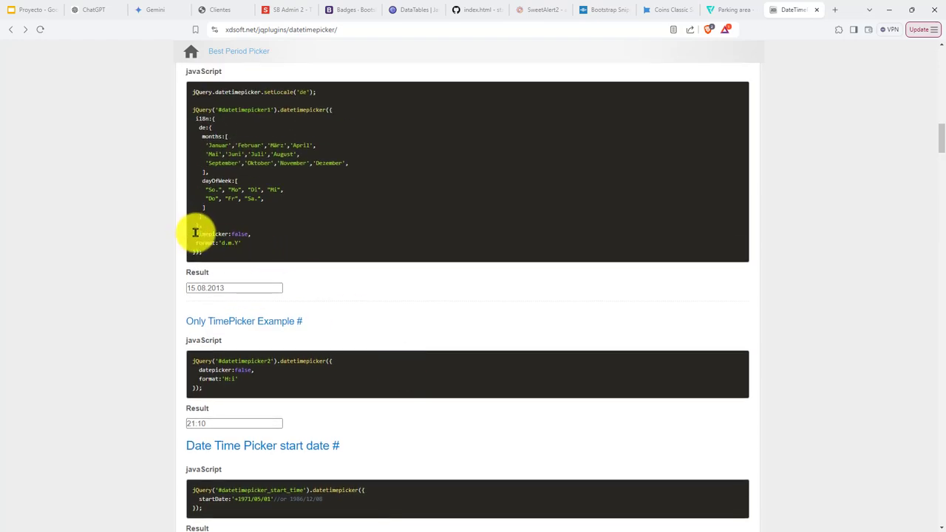
{"action": "left_click_drag", "start_coordinate": [194, 233], "coordinate": [269, 247]}
{"action": "key", "text": "ctrl+c"}
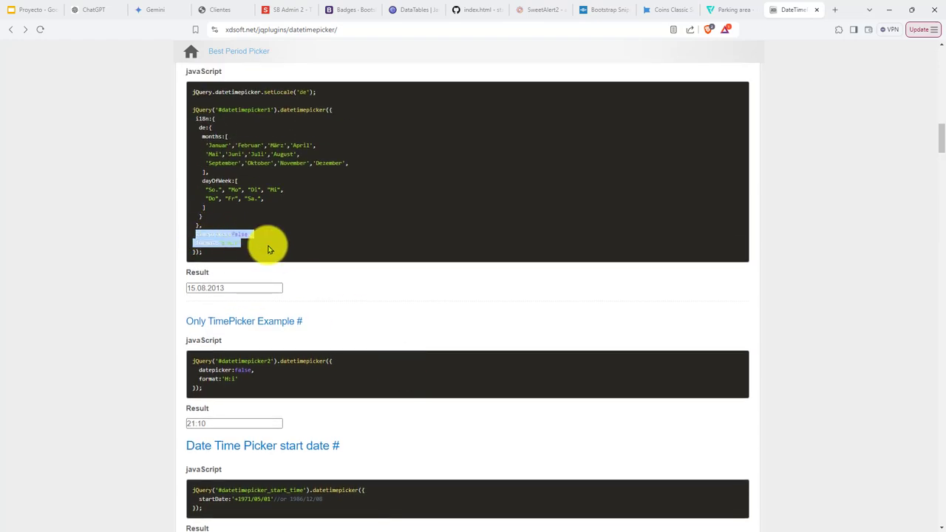
In cliente.html, add a comma after #fechaFin's startDate value, insert the copied timepicker and format options below it, and format the code
{"action": "key", "text": "alt+Tab"}
{"action": "left_click", "coordinate": [428, 337]}
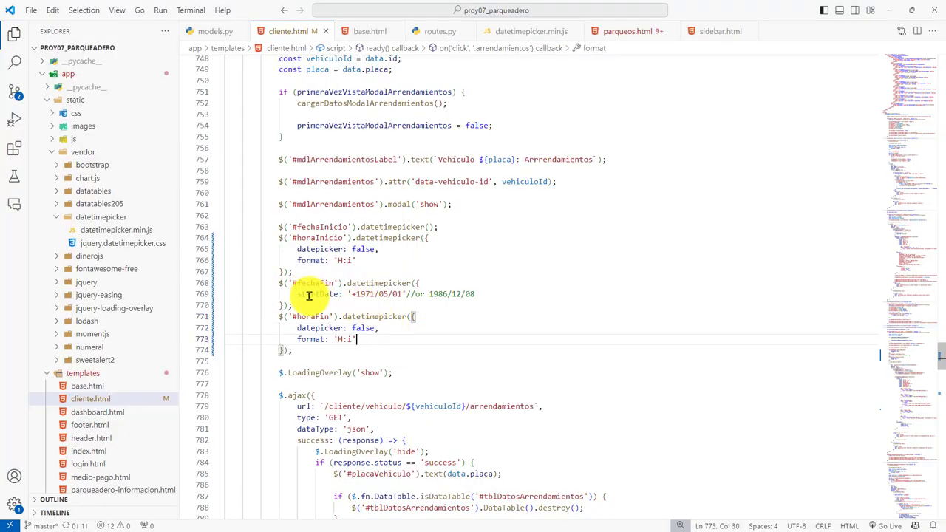
{"action": "left_click", "coordinate": [492, 292]}
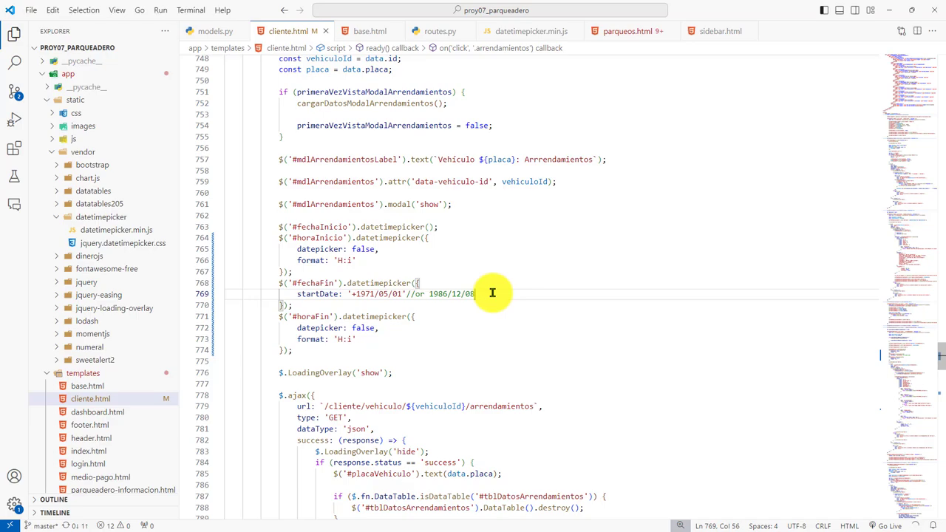
{"action": "left_click", "coordinate": [411, 294]}
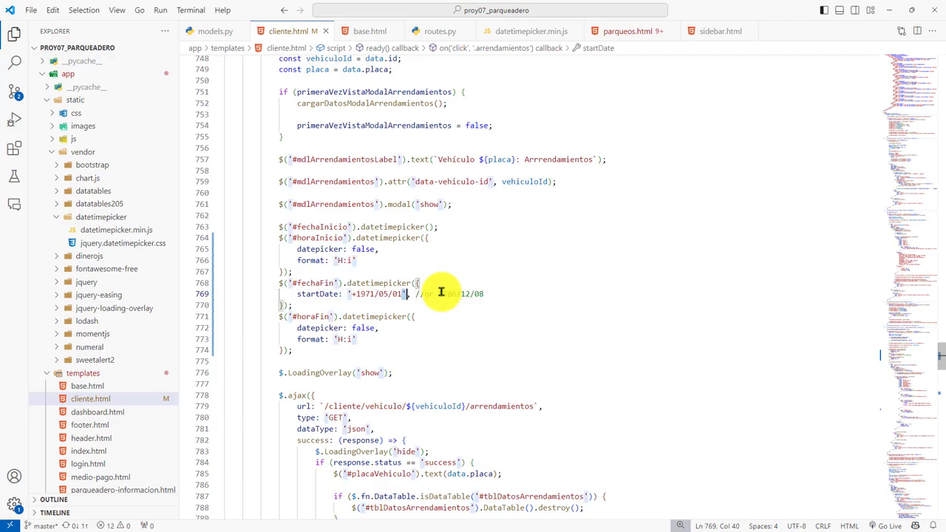
{"action": "key", "text": "End"}
{"action": "key", "text": "Return"}
{"action": "key", "text": "ctrl+v"}
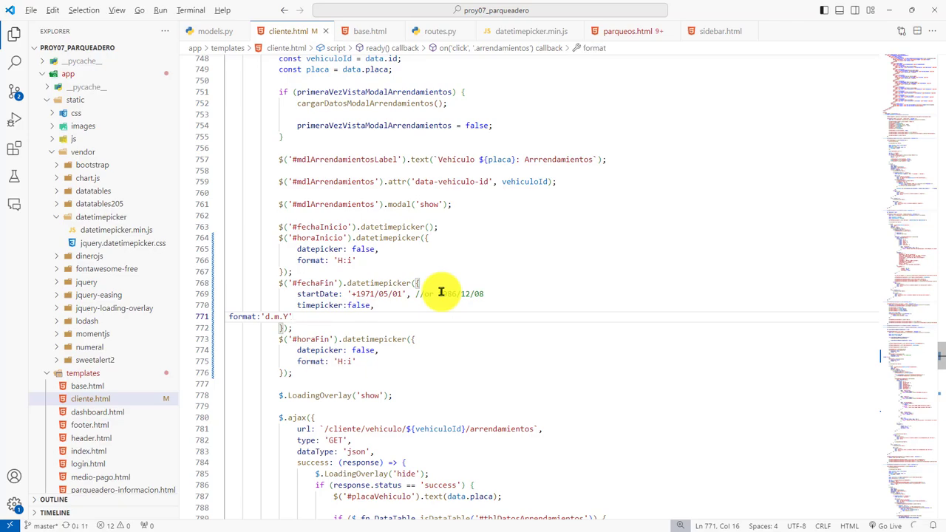
{"action": "key", "text": "shift+alt+f"}
{"action": "double_click", "coordinate": [316, 305]}
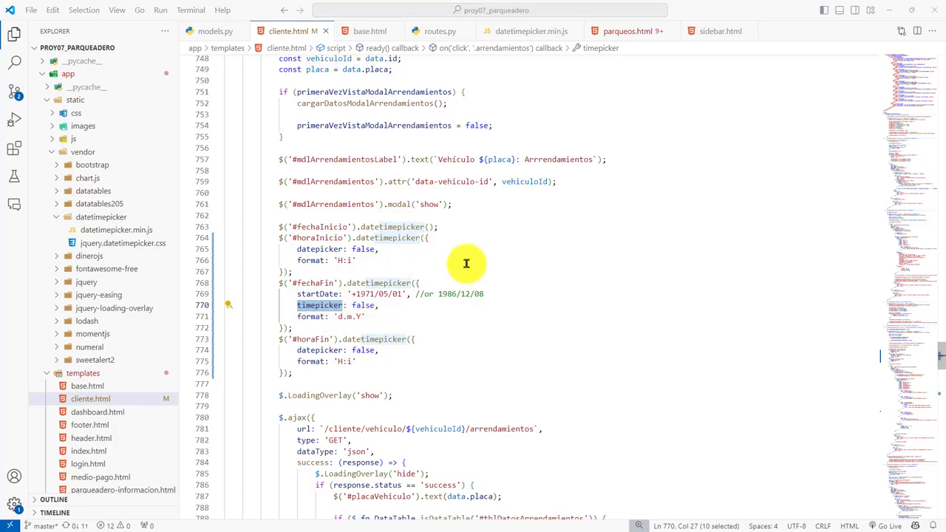
Test the Fecha fin picker in the browser's lease form by choosing September 3, and return to VS Code
{"action": "key", "text": "alt+Tab"}
{"action": "left_click", "coordinate": [220, 10]}
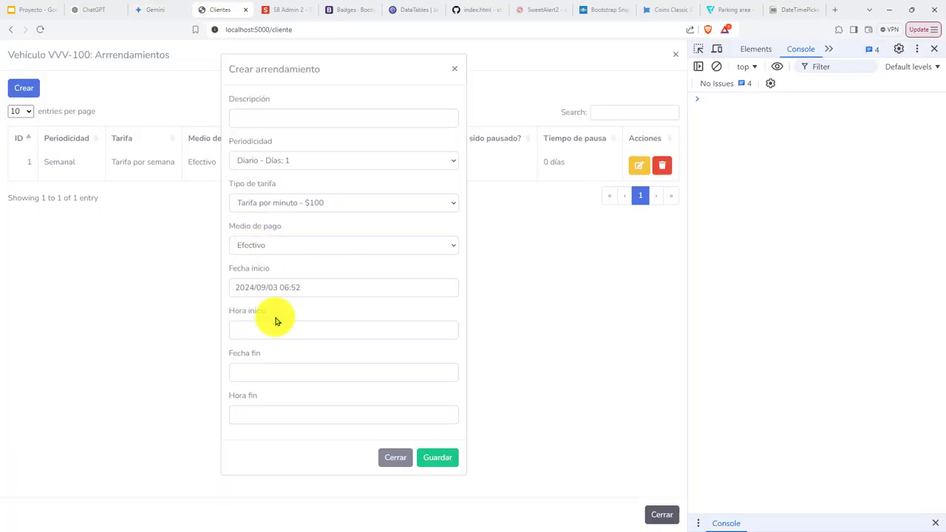
{"action": "left_click", "coordinate": [285, 369]}
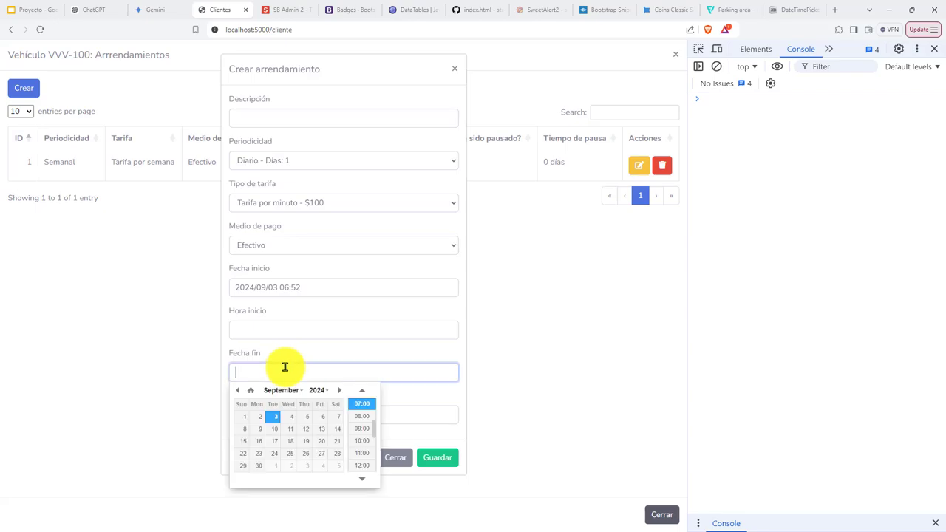
{"action": "left_click", "coordinate": [274, 417]}
{"action": "key", "text": "alt+Tab"}
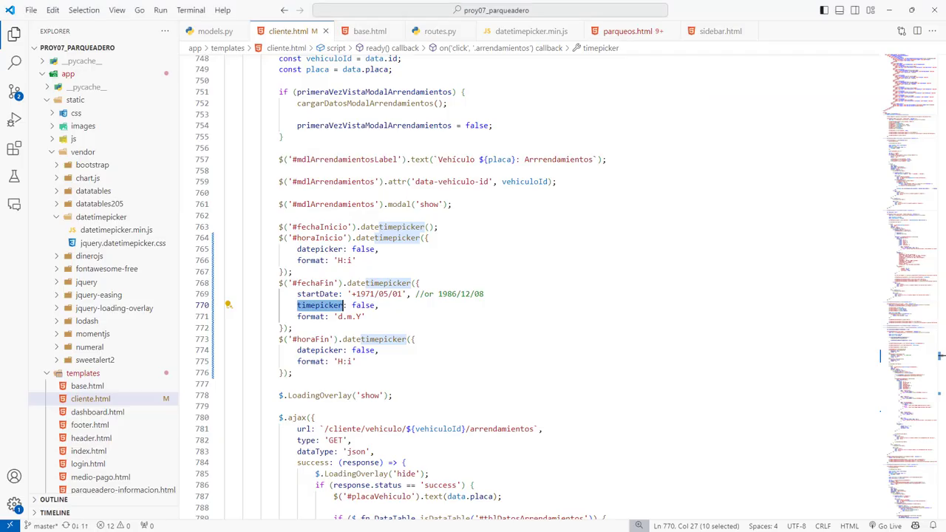
Give the #fechaInicio datetimepicker call an options object with timepicker: false and format: 'd.m.Y'
{"action": "left_click", "coordinate": [359, 373]}
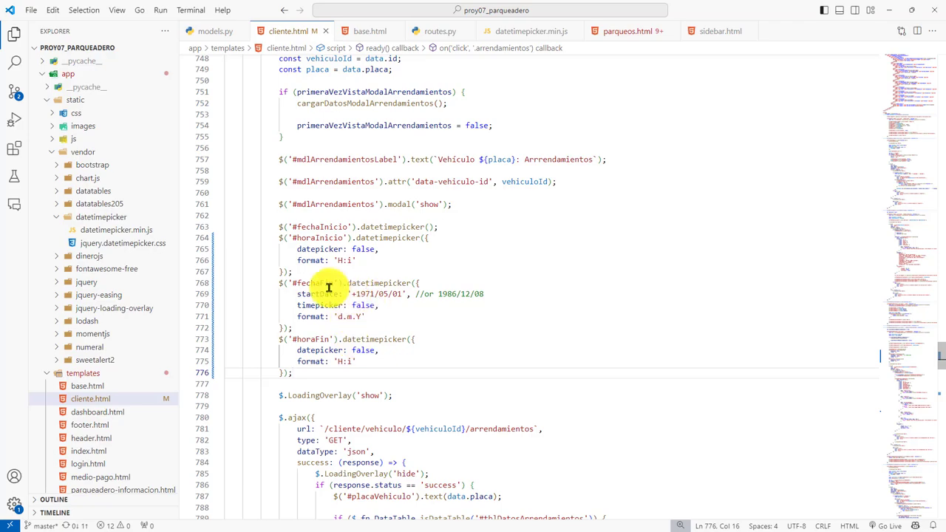
{"action": "left_click", "coordinate": [431, 227]}
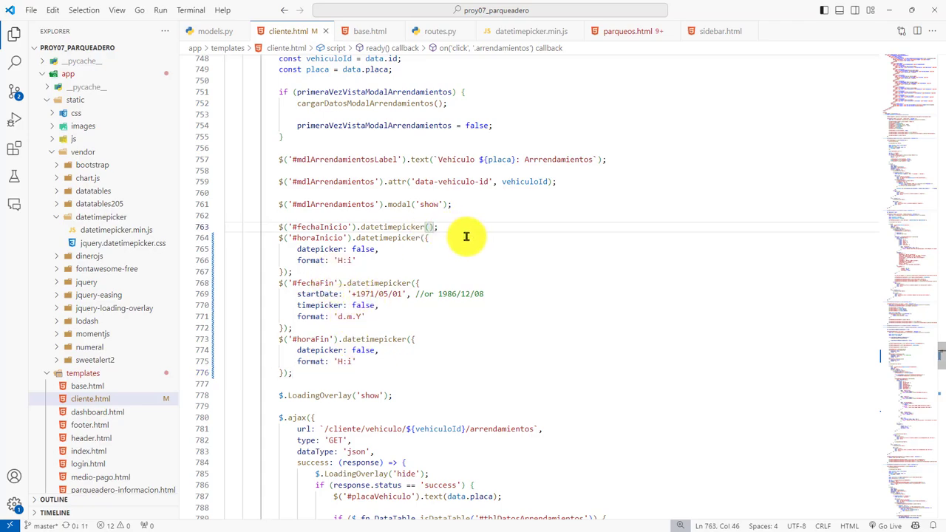
{"action": "type", "text": "{"}
{"action": "key", "text": "Return"}
{"action": "key", "text": "ctrl+z"}
{"action": "key", "text": "ctrl+z"}
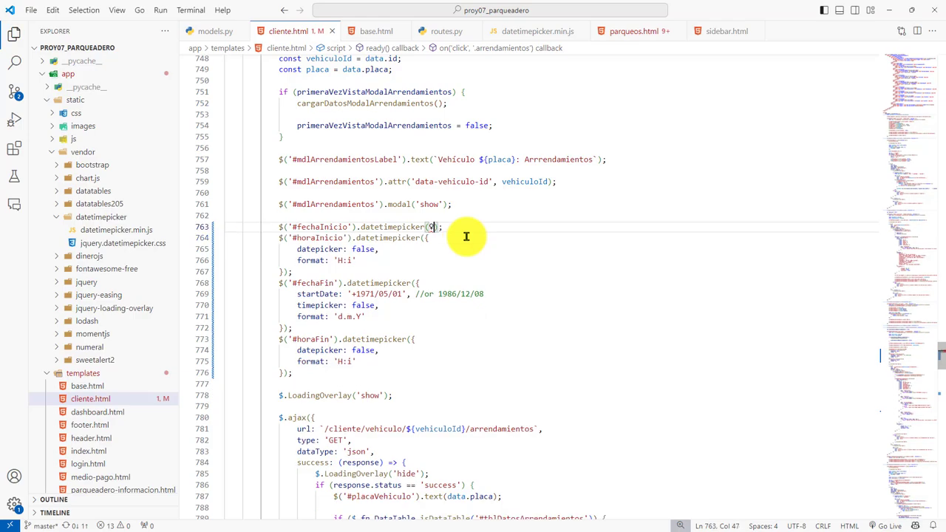
{"action": "key", "text": "Return"}
{"action": "type", "text": "timepicker: false, format: 'd.m.Y'"}
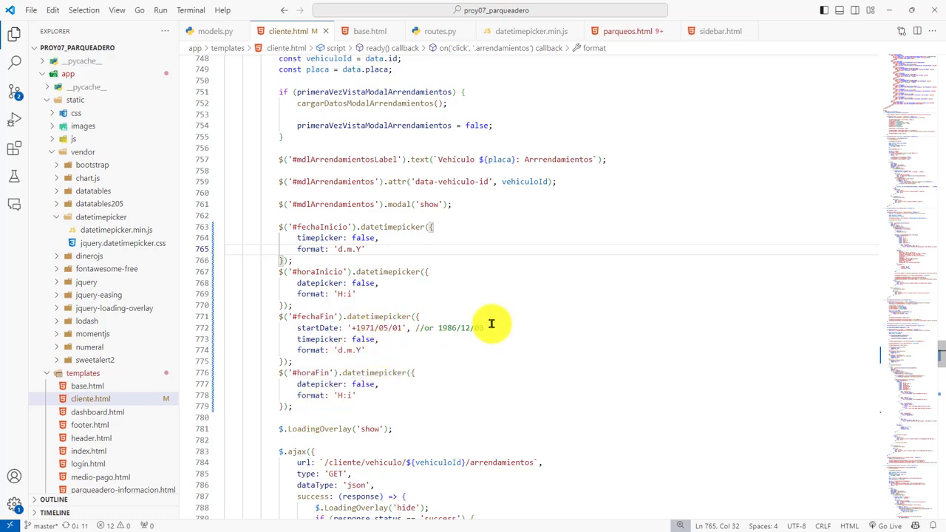
Copy the startDate: '+1971/05/01' line with its comment from #fechaFin to the start of #fechaInicio's options
{"action": "left_click", "coordinate": [521, 326]}
{"action": "key", "text": "shift+Home"}
{"action": "key", "text": "ctrl+c"}
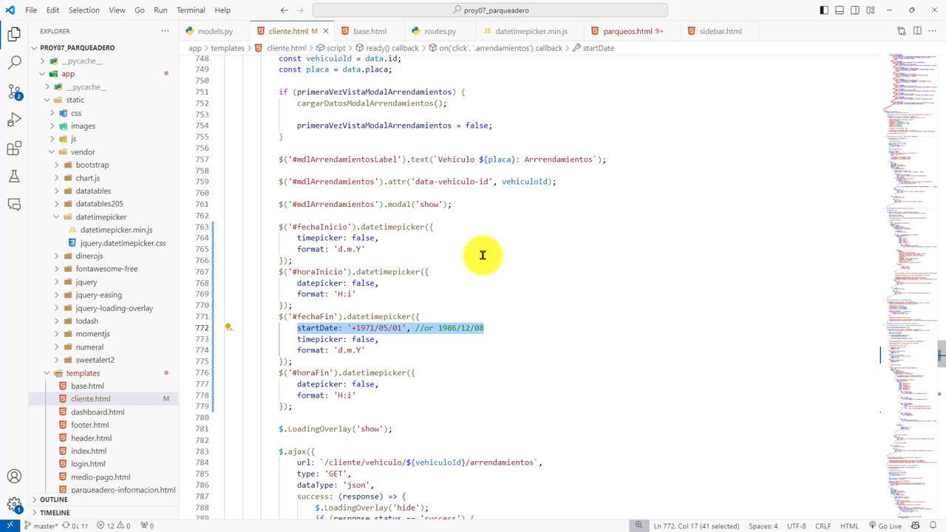
{"action": "left_click", "coordinate": [469, 226]}
{"action": "key", "text": "Return"}
{"action": "key", "text": "ctrl+v"}
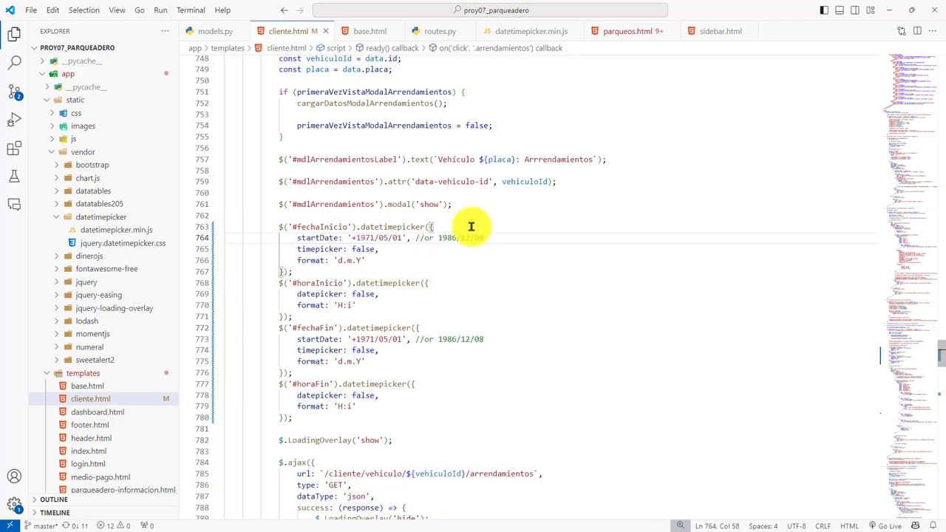
{"action": "double_click", "coordinate": [359, 237]}
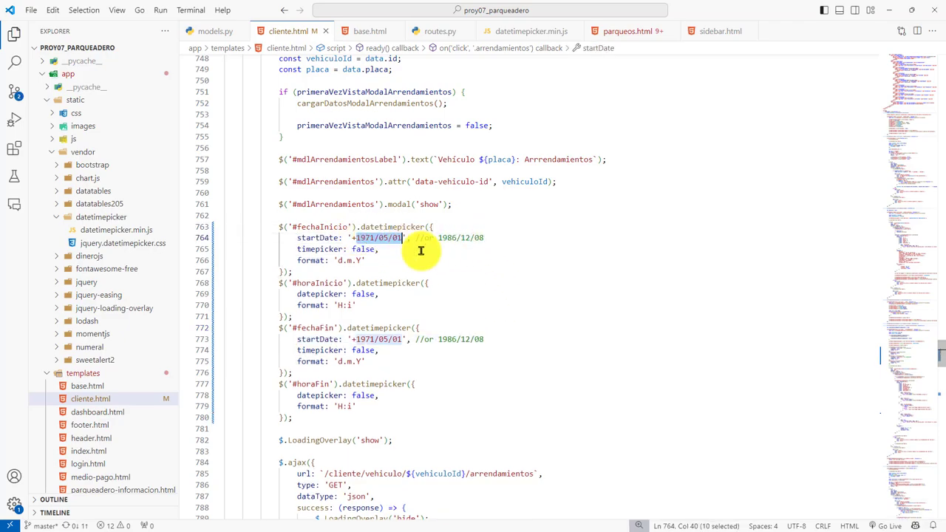
{"action": "key", "text": "Down"}
{"action": "key", "text": "Down"}
{"action": "key", "text": "Down"}
Switch to the browser, reload the Clientes page, and open the Crear arrendamiento form for the first client's Kia vehicle
{"action": "key", "text": "alt+Tab"}
{"action": "left_click", "coordinate": [478, 309]}
{"action": "left_click", "coordinate": [473, 314]}
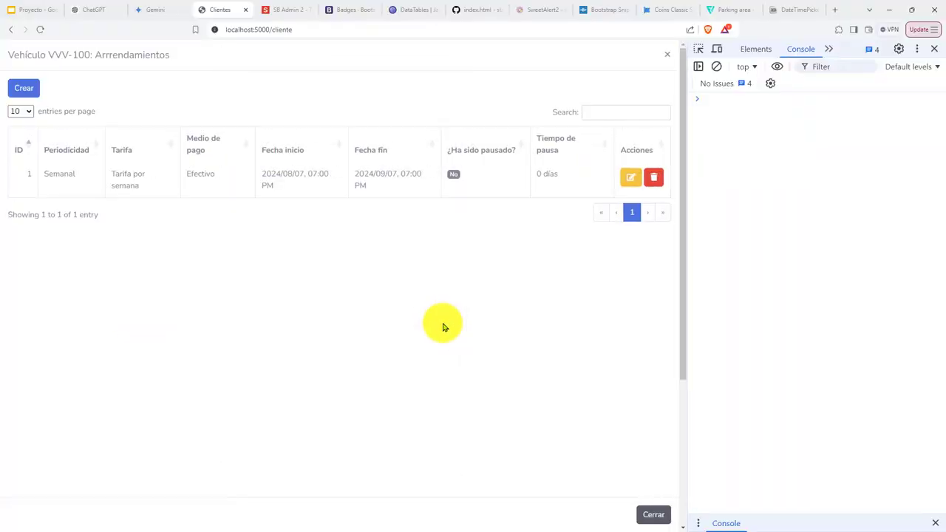
{"action": "key", "text": "F5"}
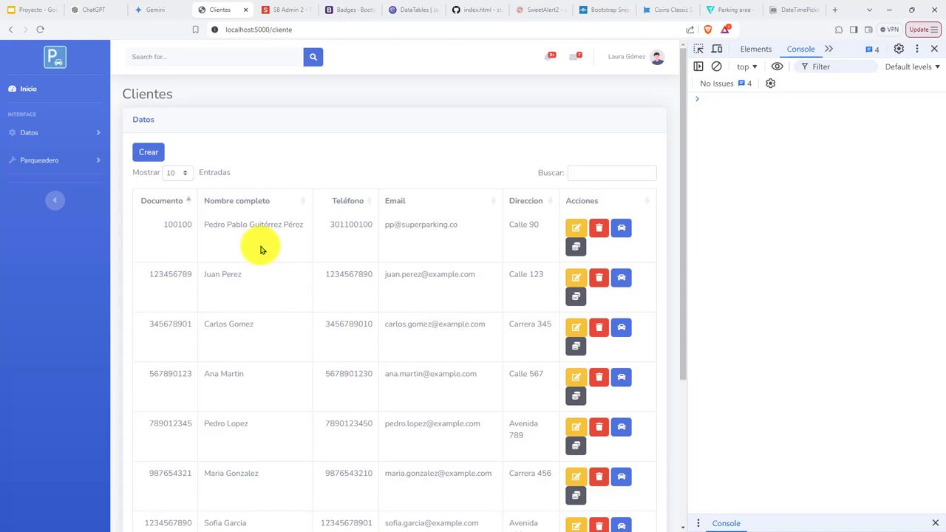
{"action": "left_click", "coordinate": [619, 229]}
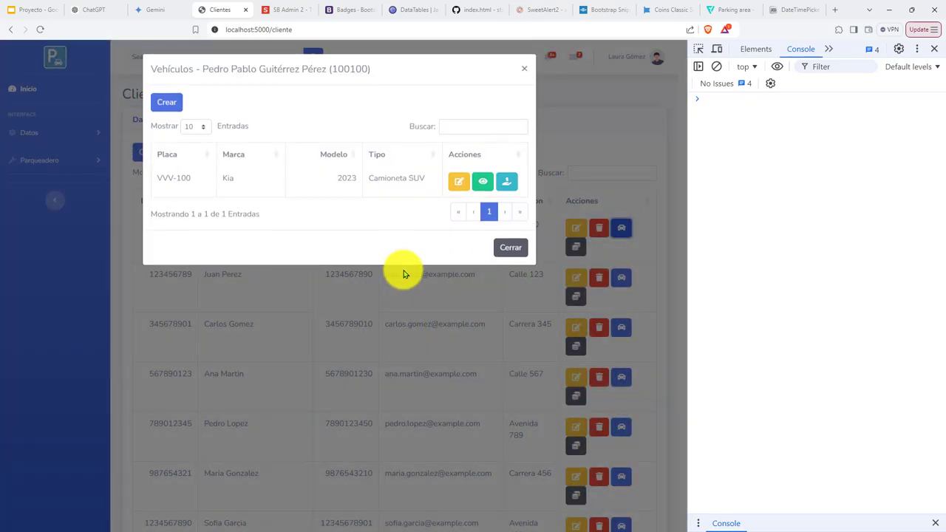
{"action": "left_click", "coordinate": [509, 184]}
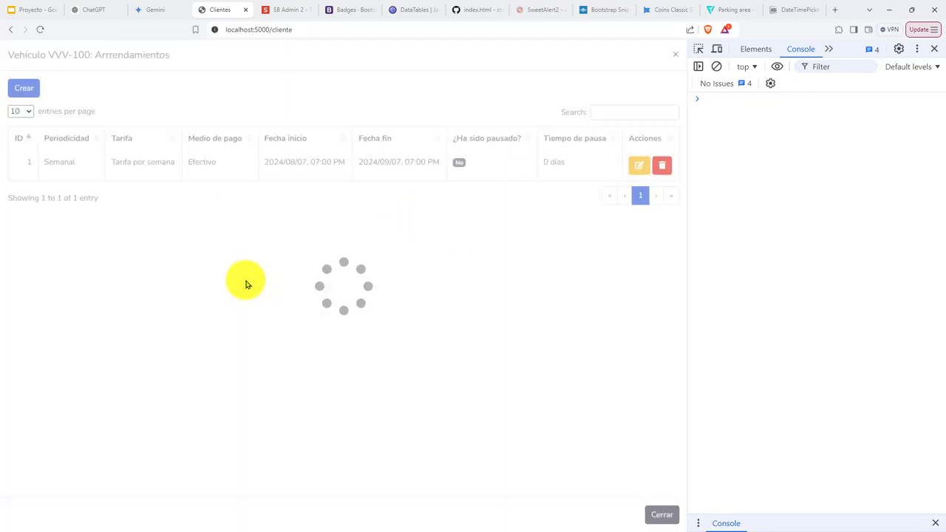
{"action": "left_click", "coordinate": [26, 89]}
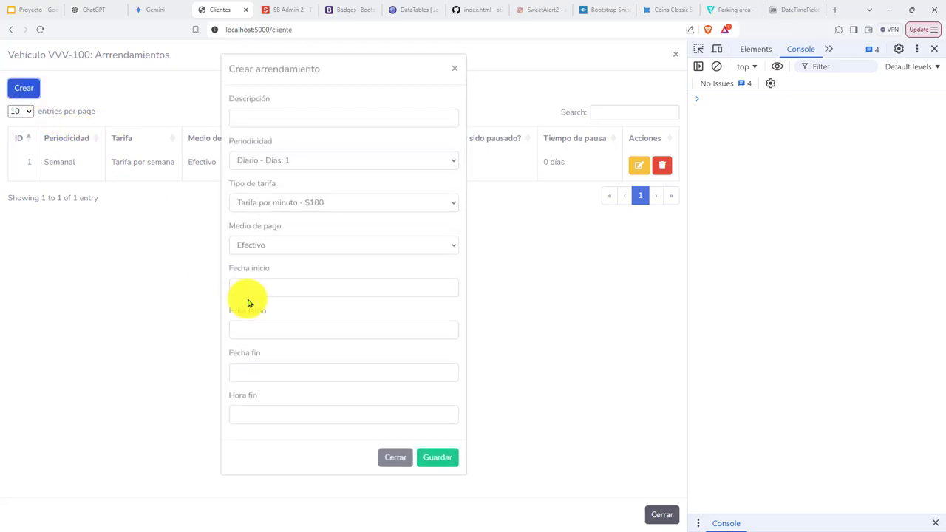
Check the pickers of the Fecha inicio, Fecha fin, Hora inicio and Hora fin fields in the lease form
{"action": "left_click", "coordinate": [304, 287]}
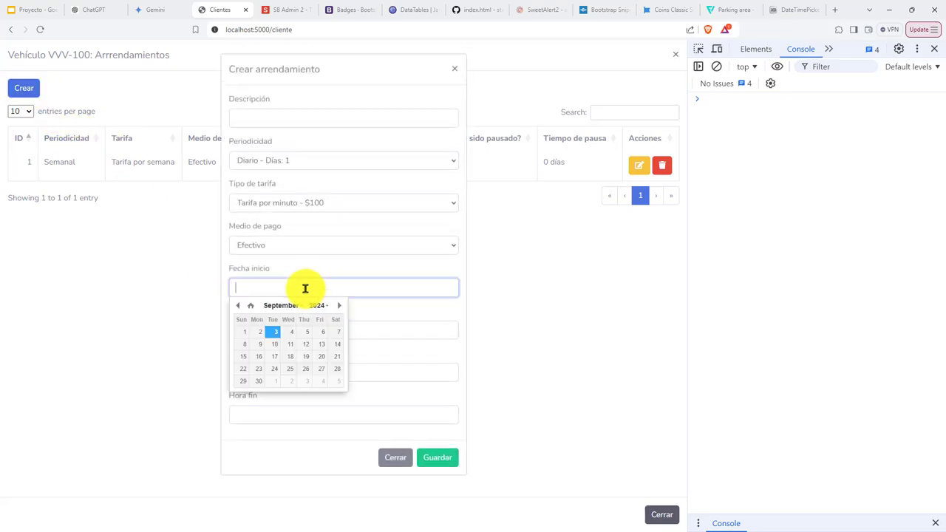
{"action": "left_click", "coordinate": [357, 433]}
{"action": "left_click", "coordinate": [277, 373]}
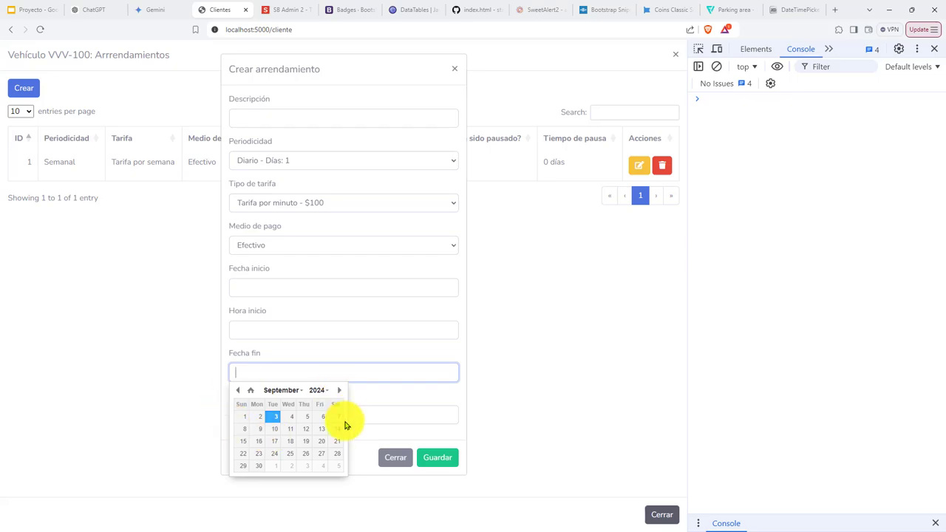
{"action": "left_click", "coordinate": [367, 329]}
{"action": "left_click", "coordinate": [344, 415]}
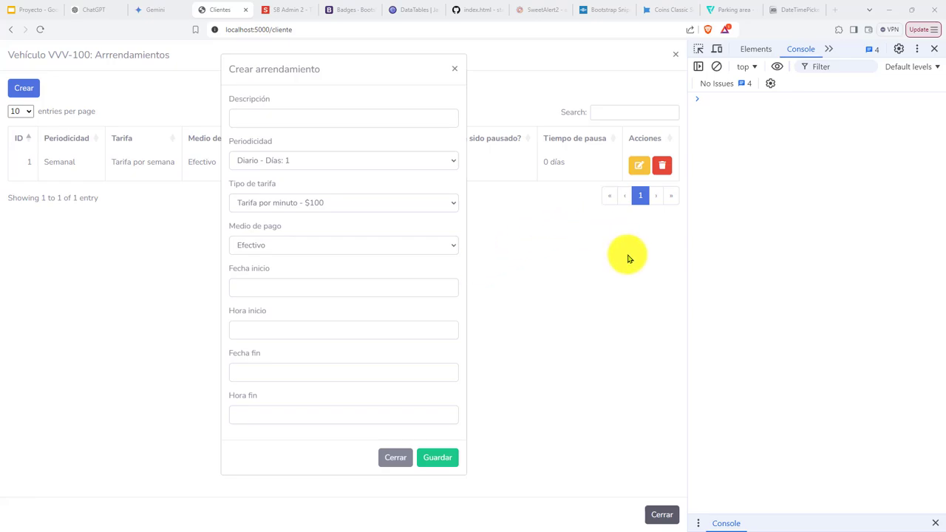
In GitHub Desktop, commit cliente.html to master with a summary beginning "Los selectores de fecha inicio y fin sólo", and push to origin
{"action": "key", "text": "alt+Tab"}
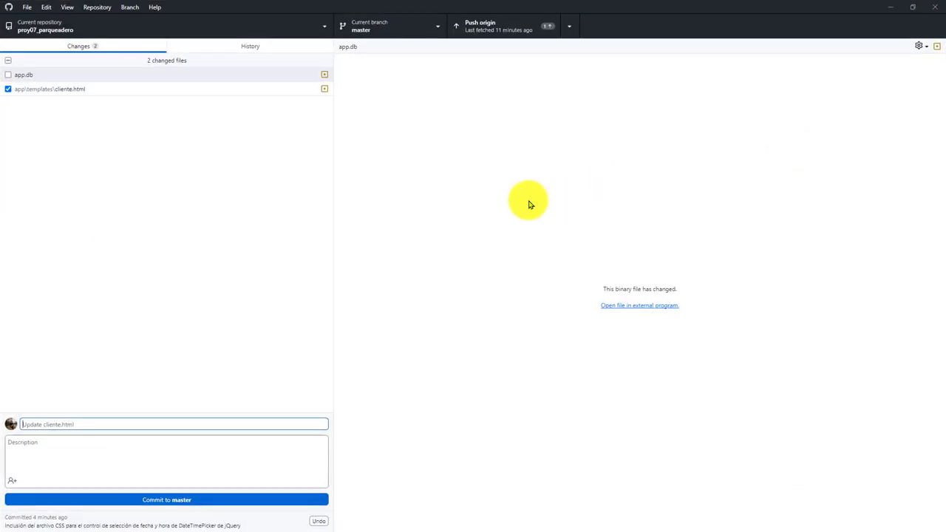
{"action": "left_click", "coordinate": [131, 429]}
{"action": "left_click", "coordinate": [138, 428]}
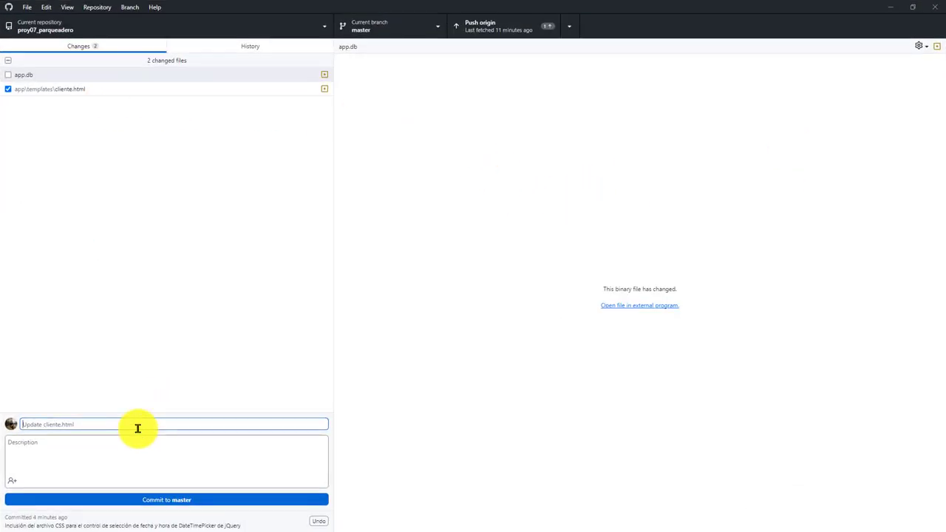
{"action": "type", "text": "Los ca"}
{"action": "key", "text": "BackSpace"}
{"action": "type", "text": "selecotres"}
{"action": "key", "text": "ctrl+BackSpace"}
{"action": "type", "text": "selectoras de fecha inicio y fin solo mues"}
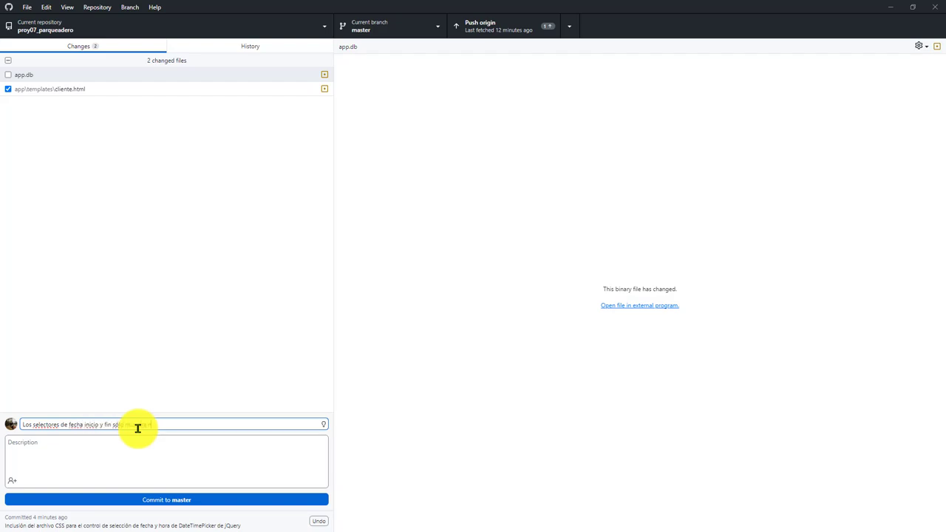
{"action": "type", "text": "tra un calendario no el"}
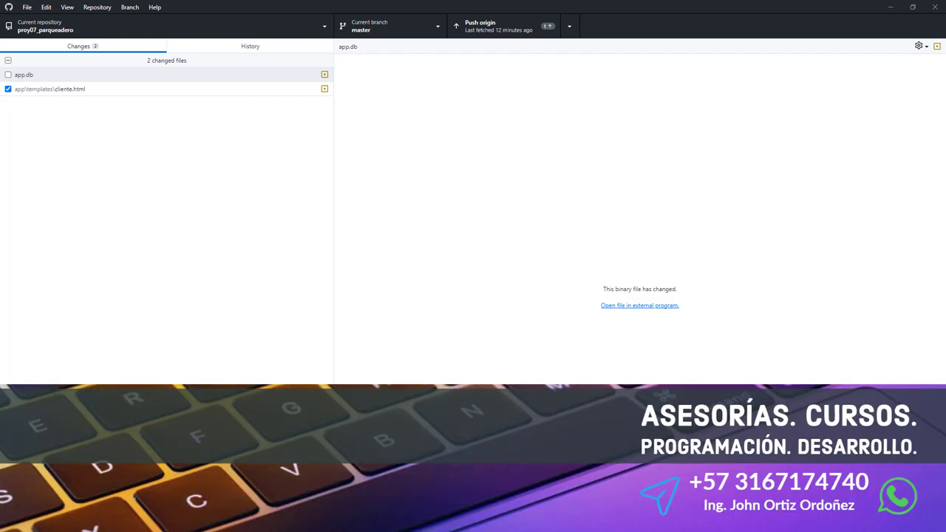
{"action": "key", "text": "ctrl+Return"}
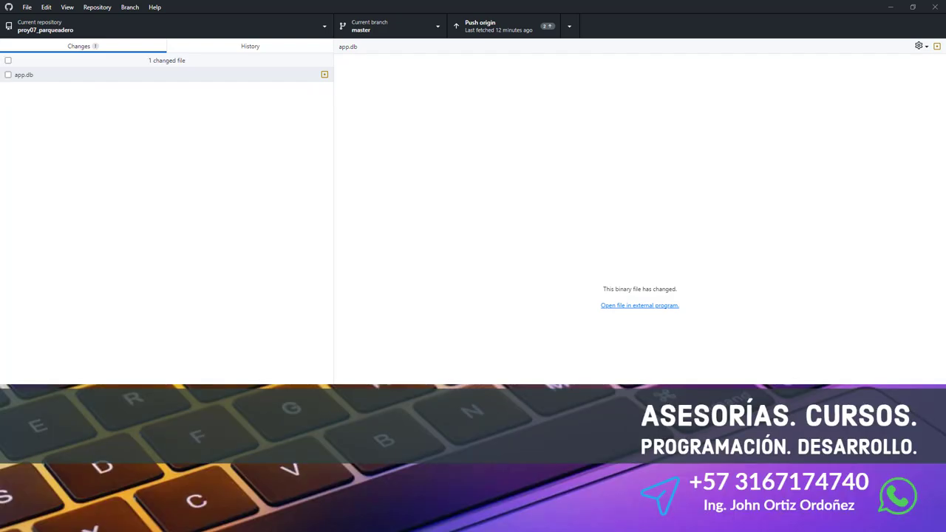
{"action": "left_click", "coordinate": [527, 26]}
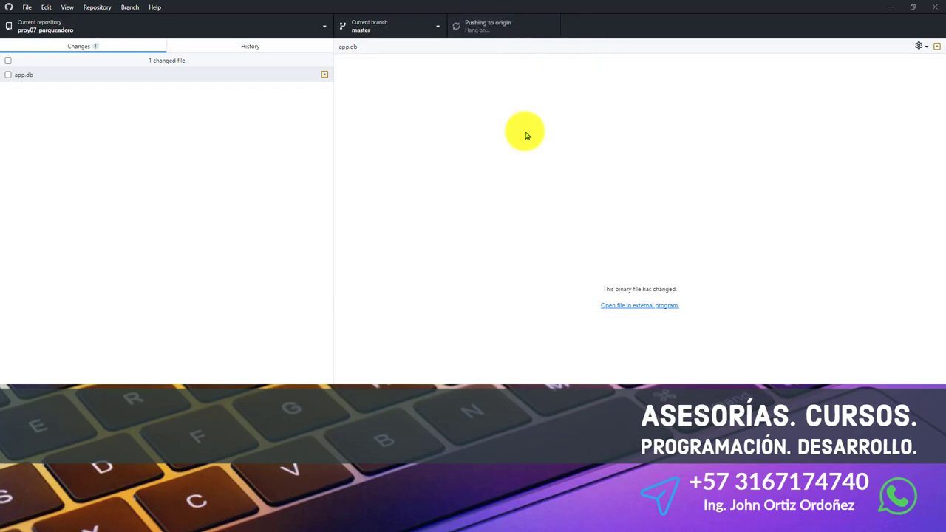